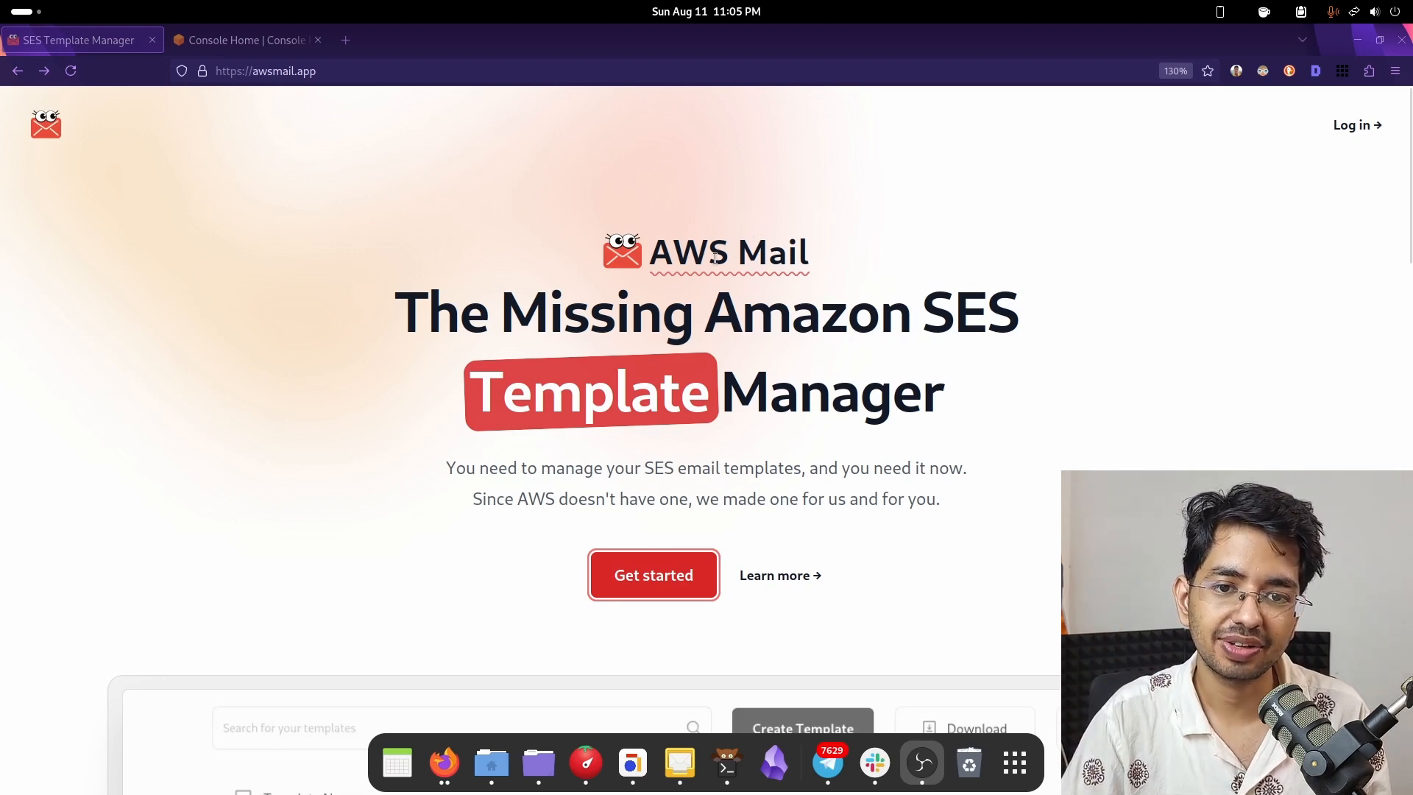
scroll(697, 505, down, 10)
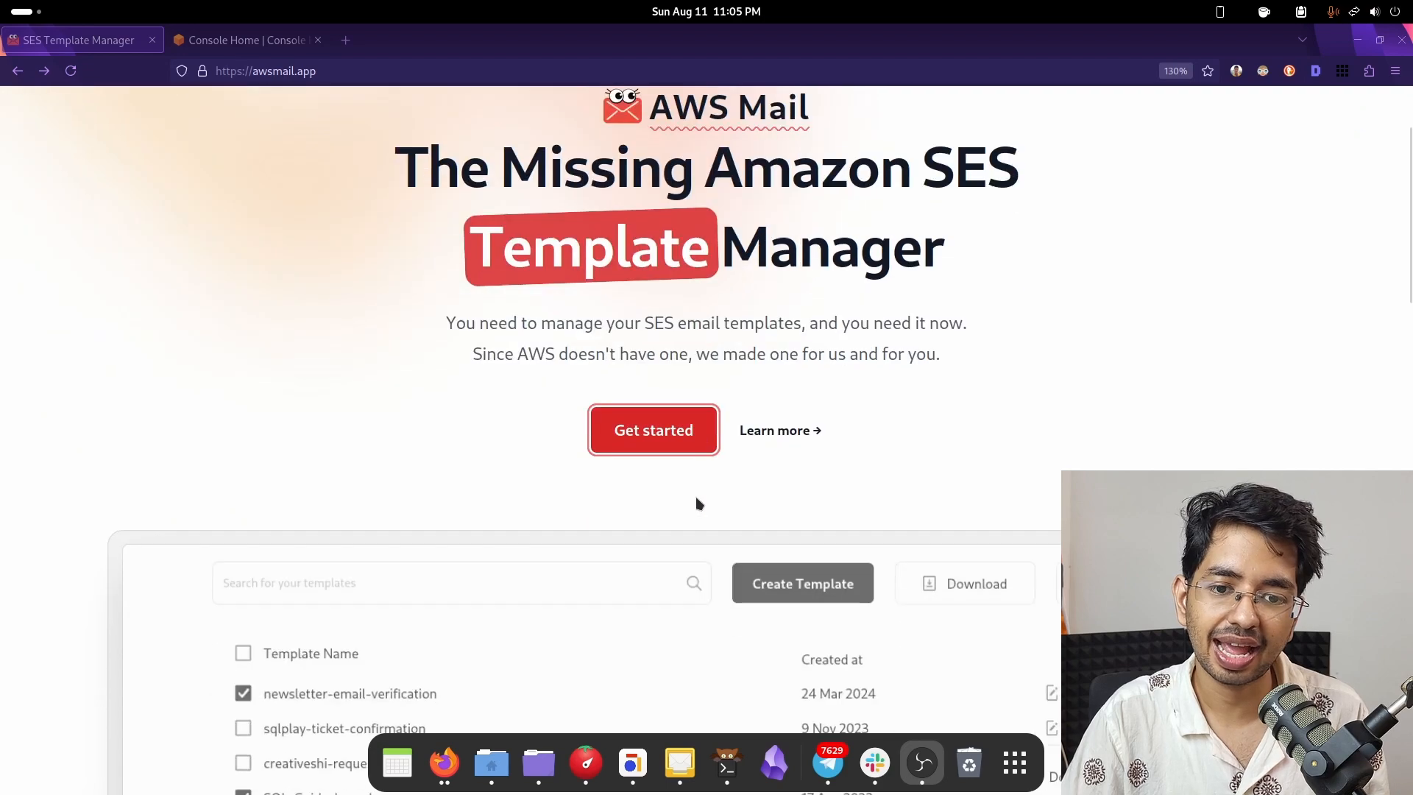
scroll(598, 434, up, 3)
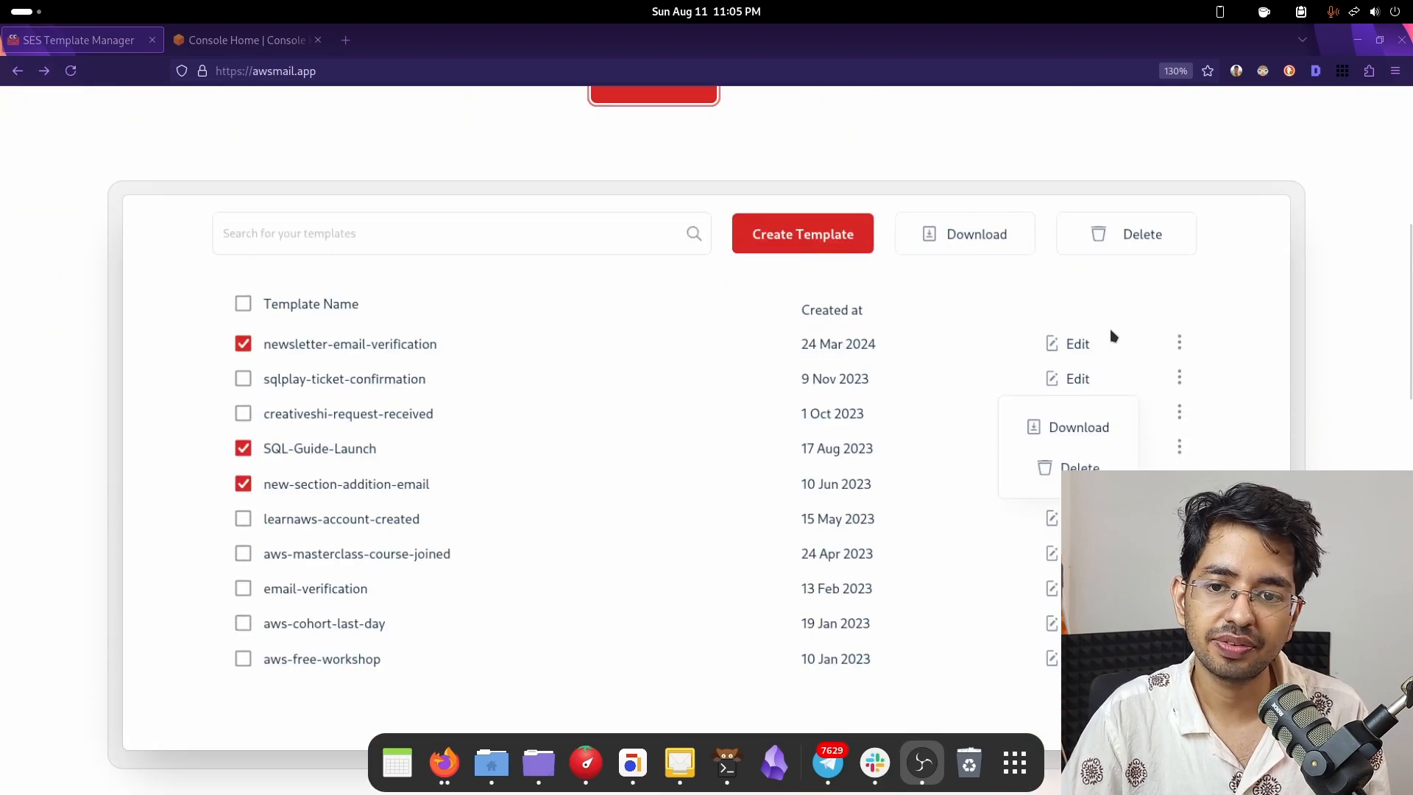
scroll(700, 413, down, 8)
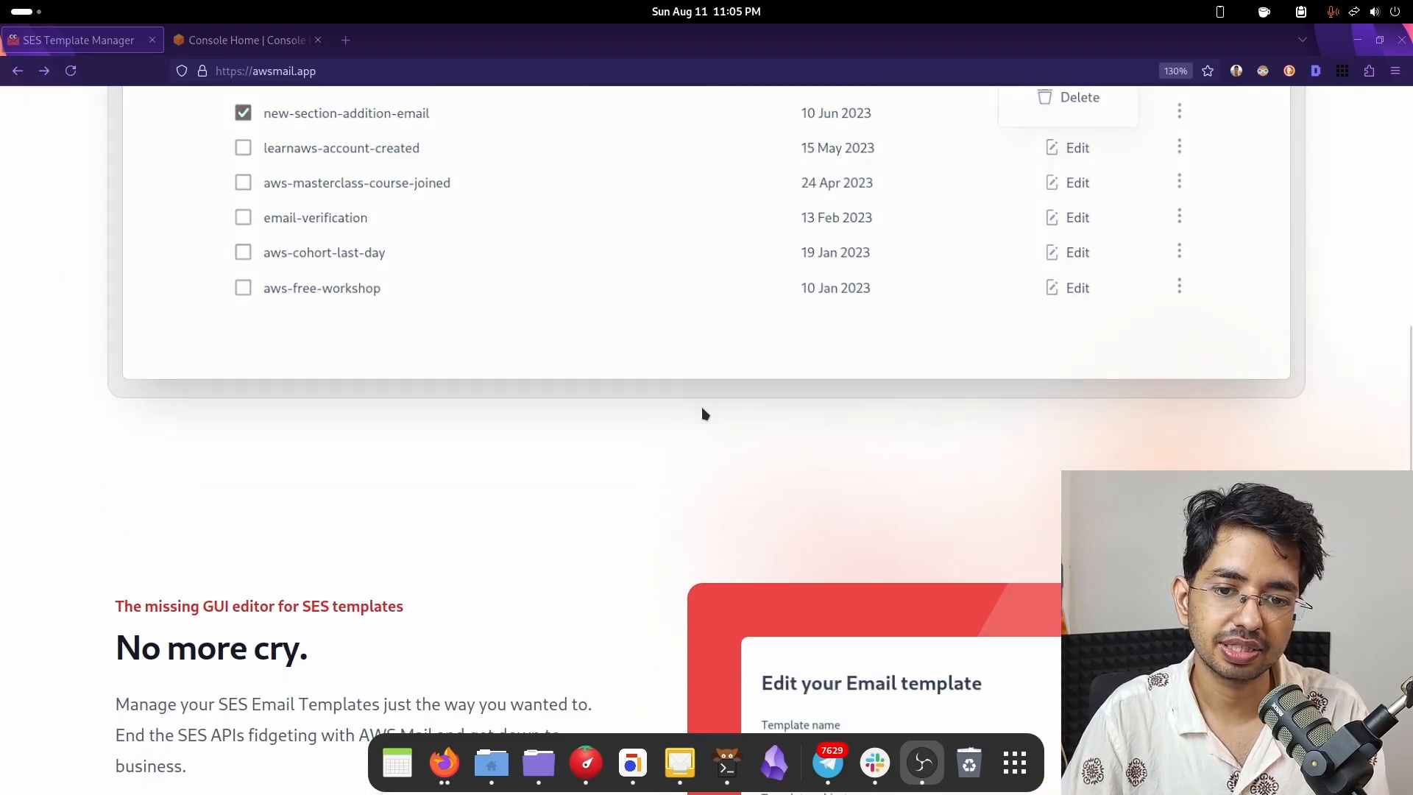
scroll(526, 427, down, 4)
scroll(287, 457, up, 4)
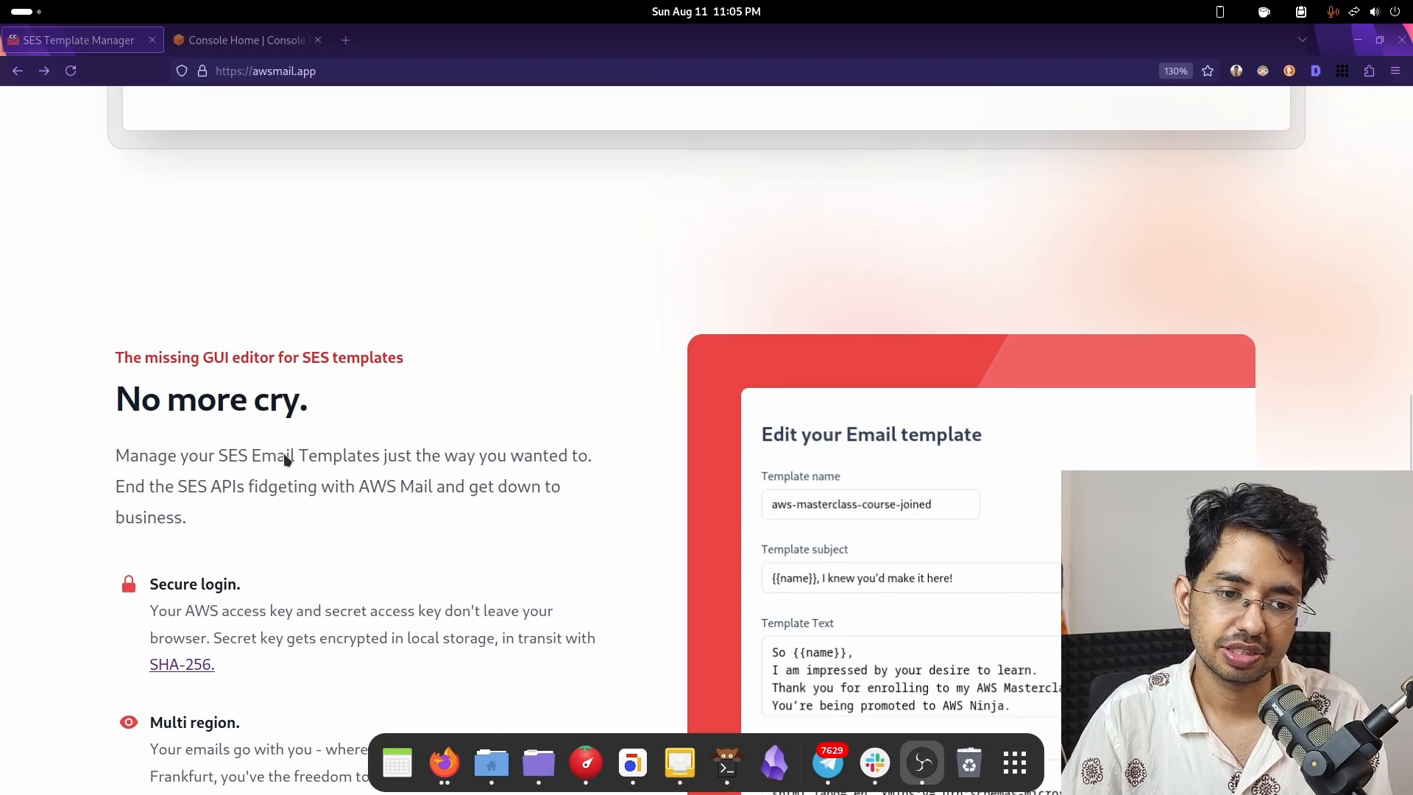
scroll(245, 438, down, 5)
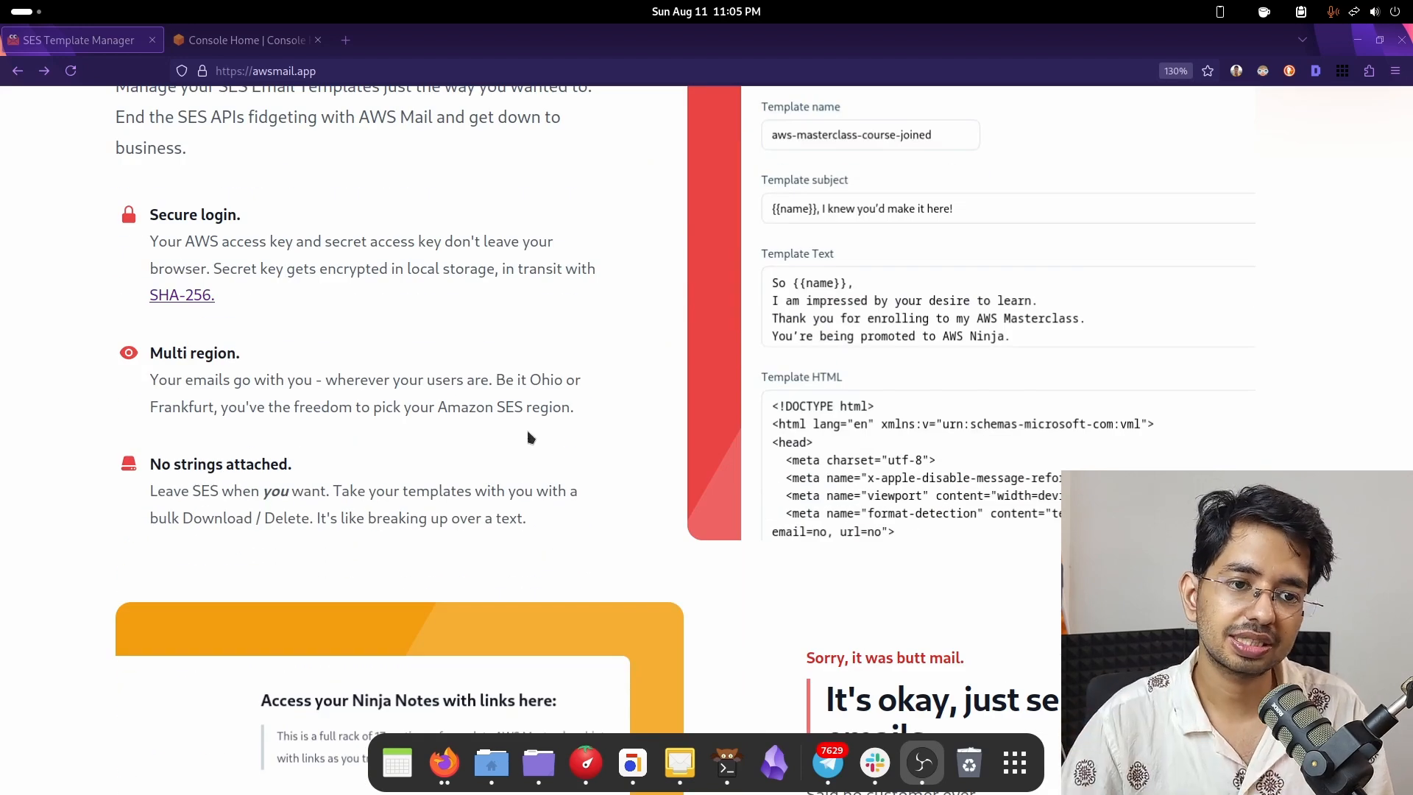
scroll(527, 437, up, 3)
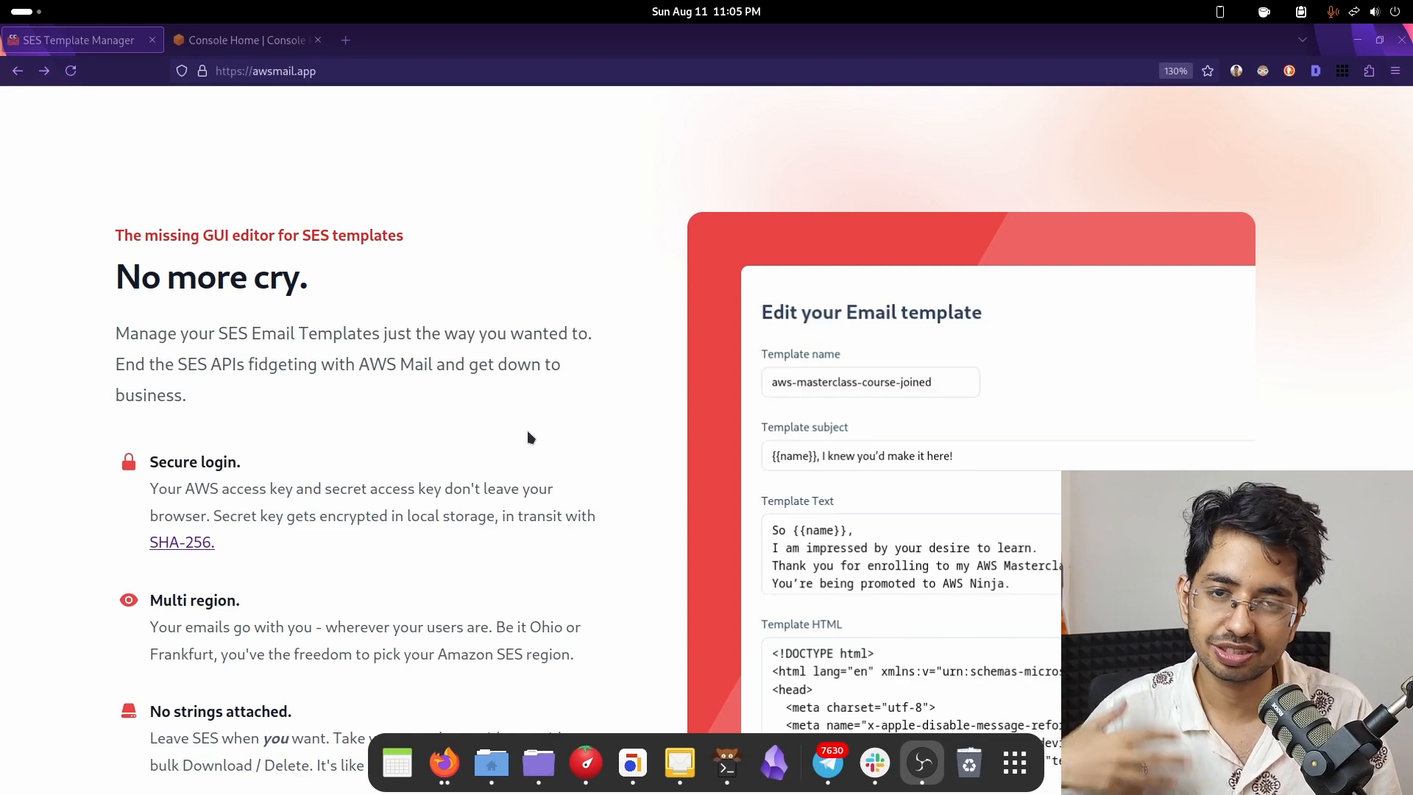
scroll(530, 437, down, 10)
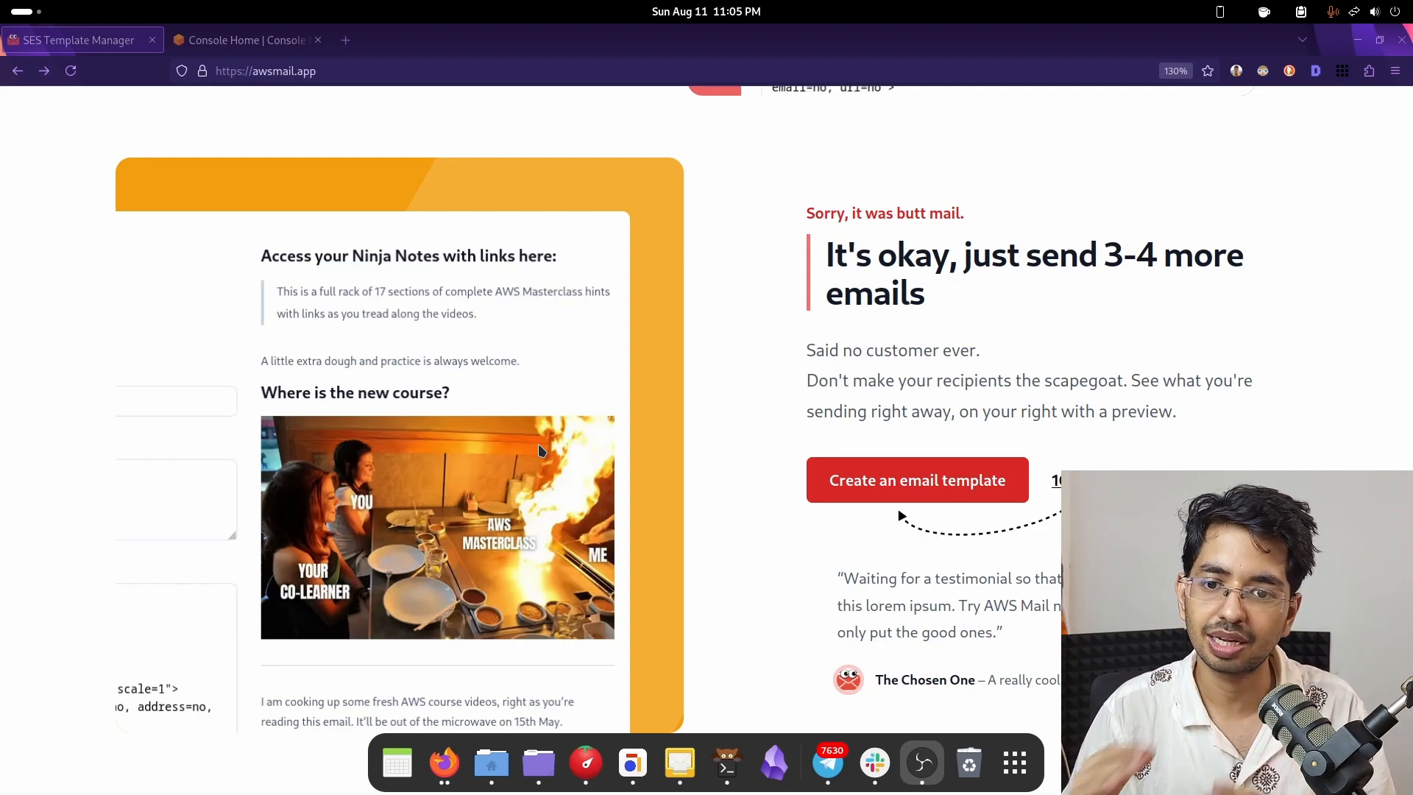
scroll(607, 484, up, 1)
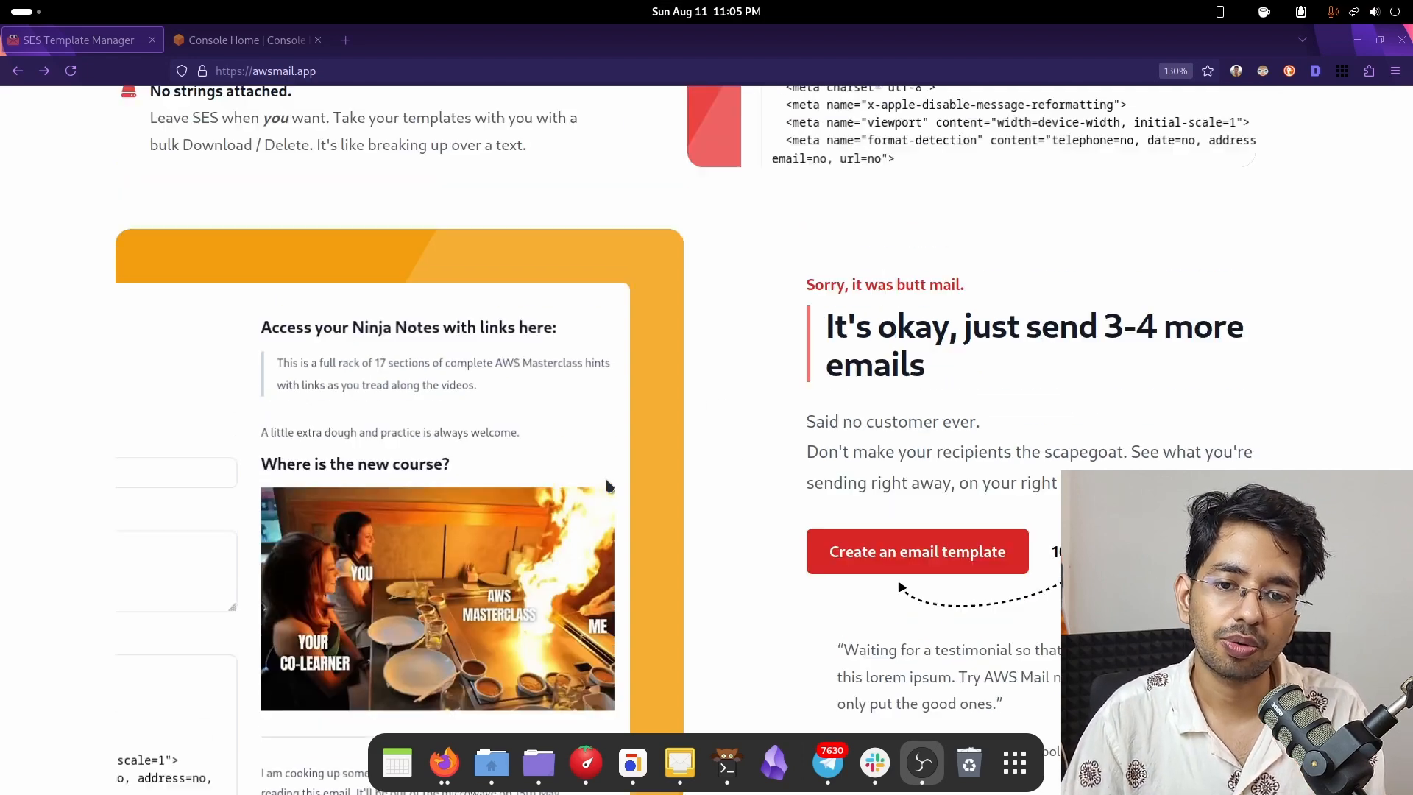
scroll(607, 485, up, 15)
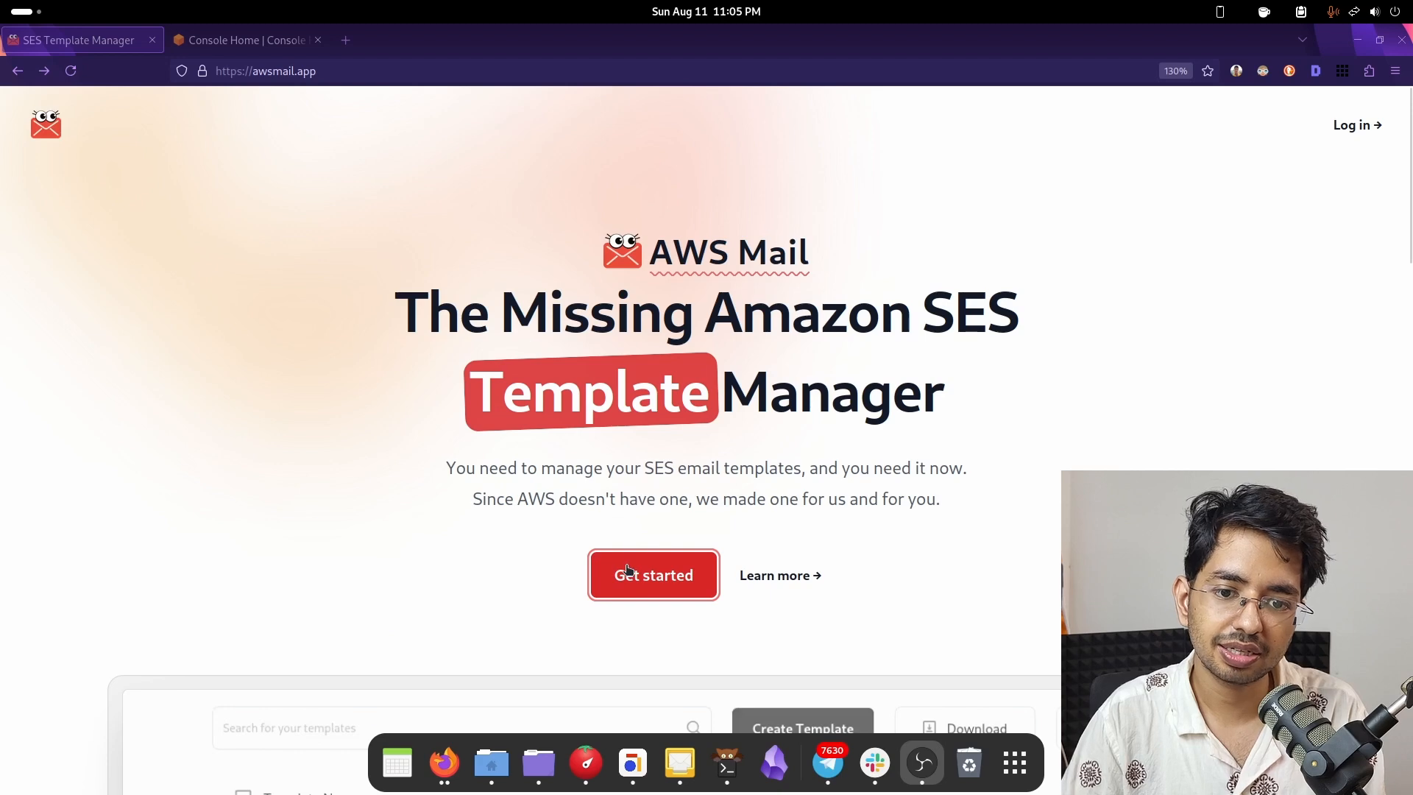
- Open the AWS Mail login page, then switch to the AWS Console Home tab
click(626, 571)
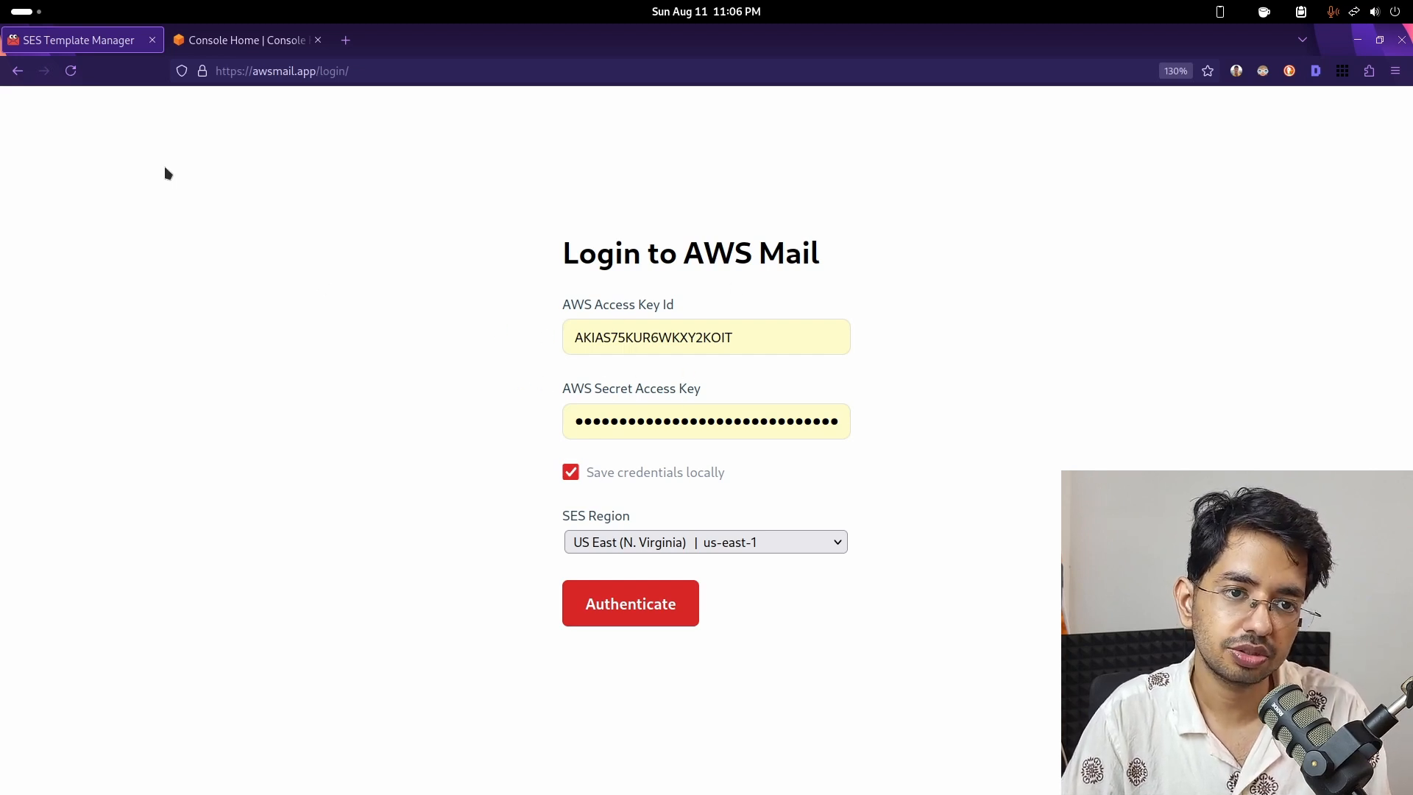
click(212, 49)
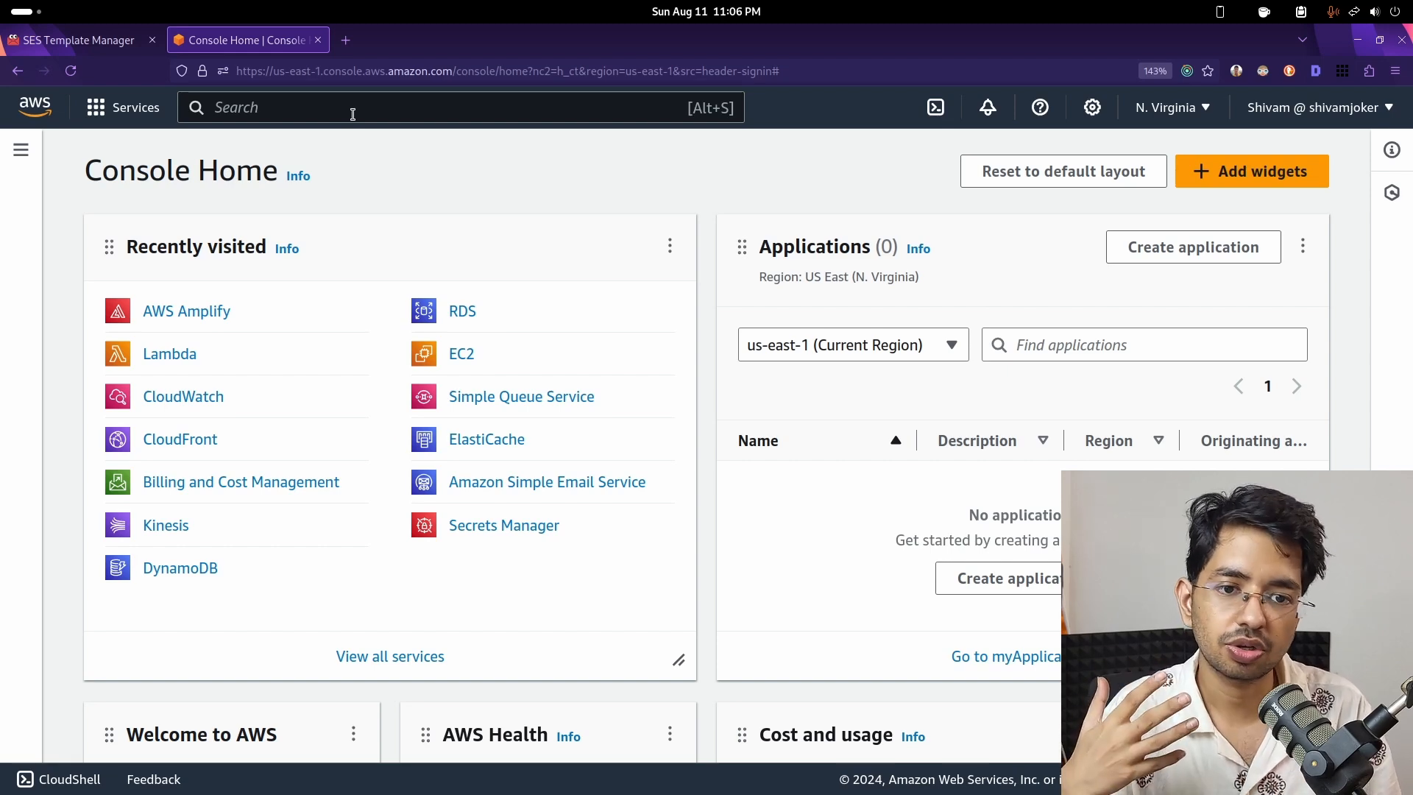
- Search 'iam', go to the IAM Users list, and start the Create user wizard
click(353, 114)
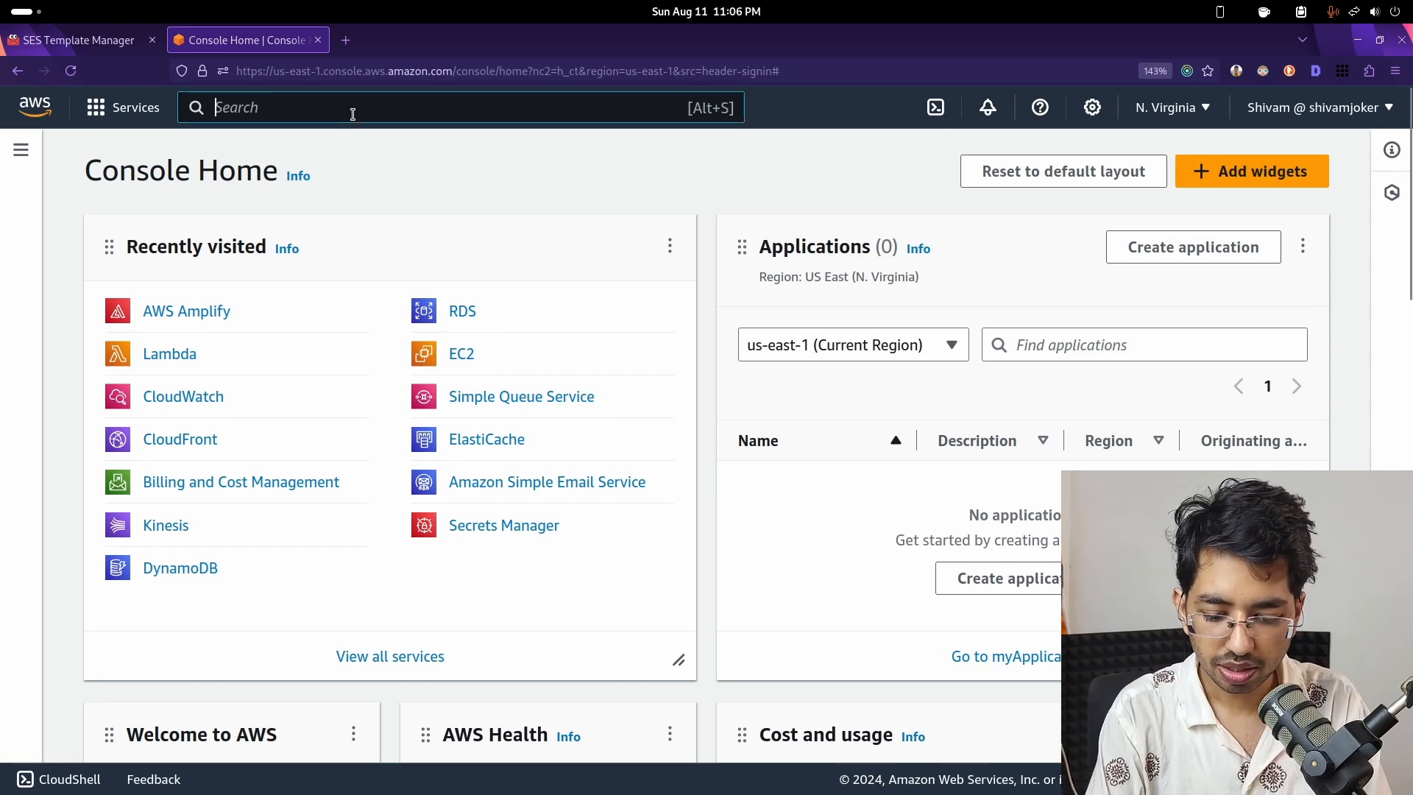
text(iam)
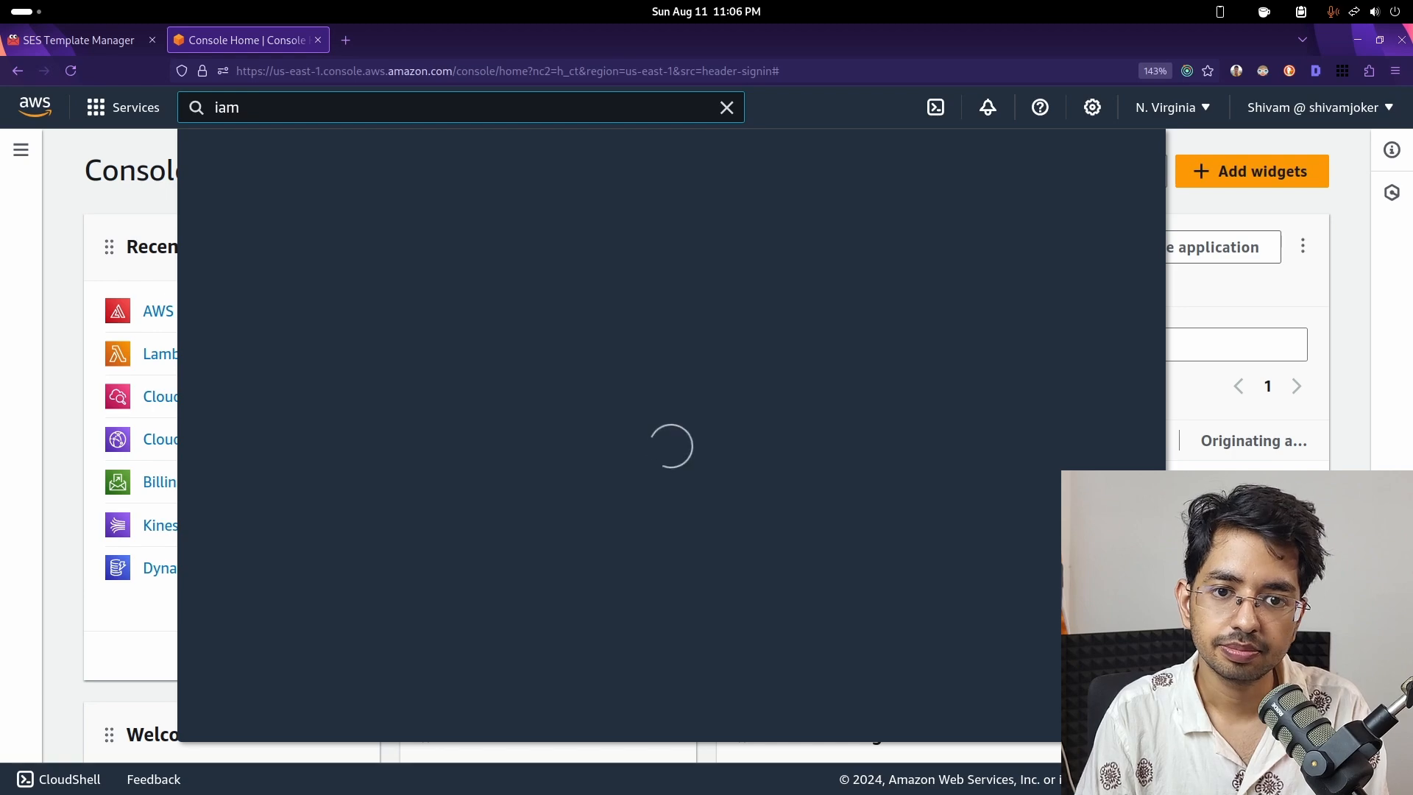
mouse_move(590, 271)
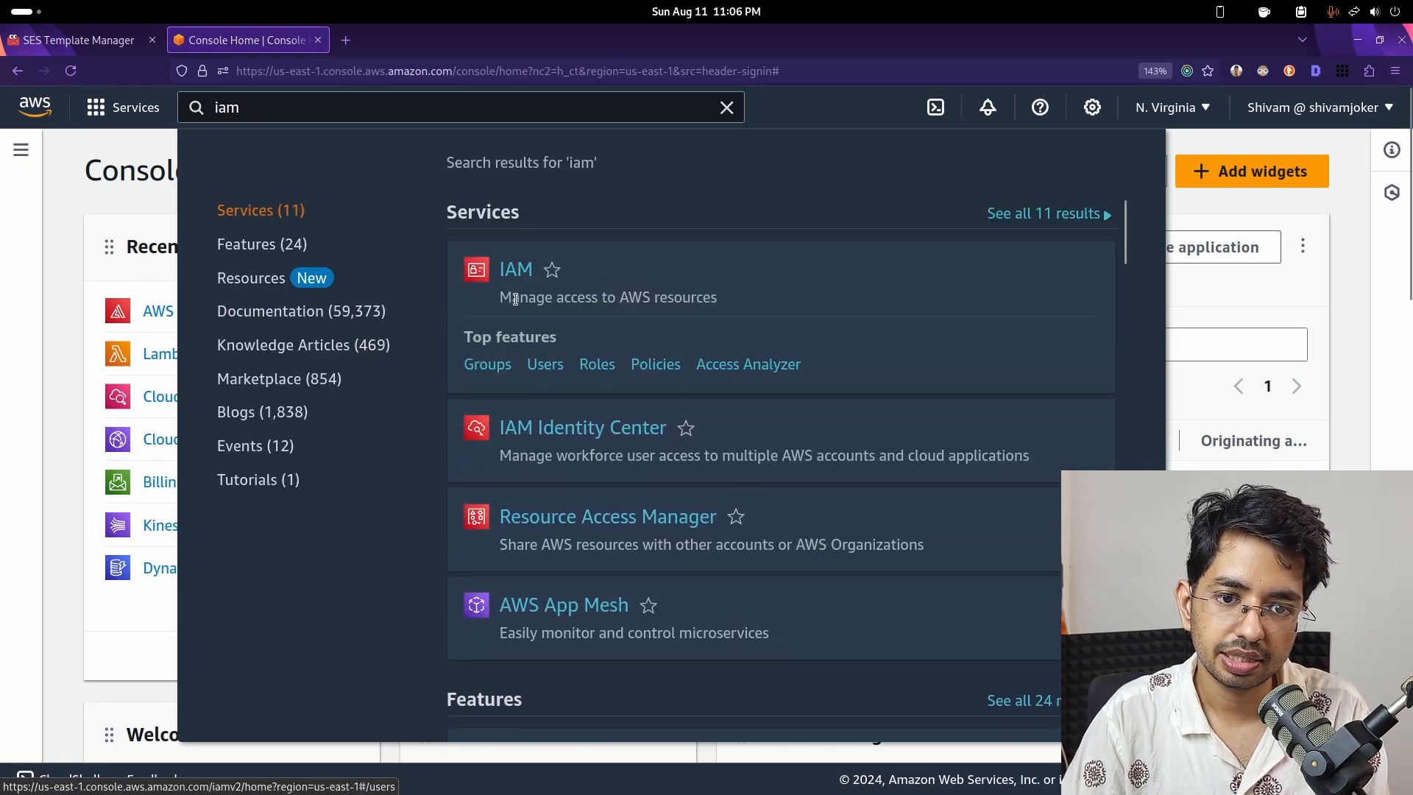
click(540, 366)
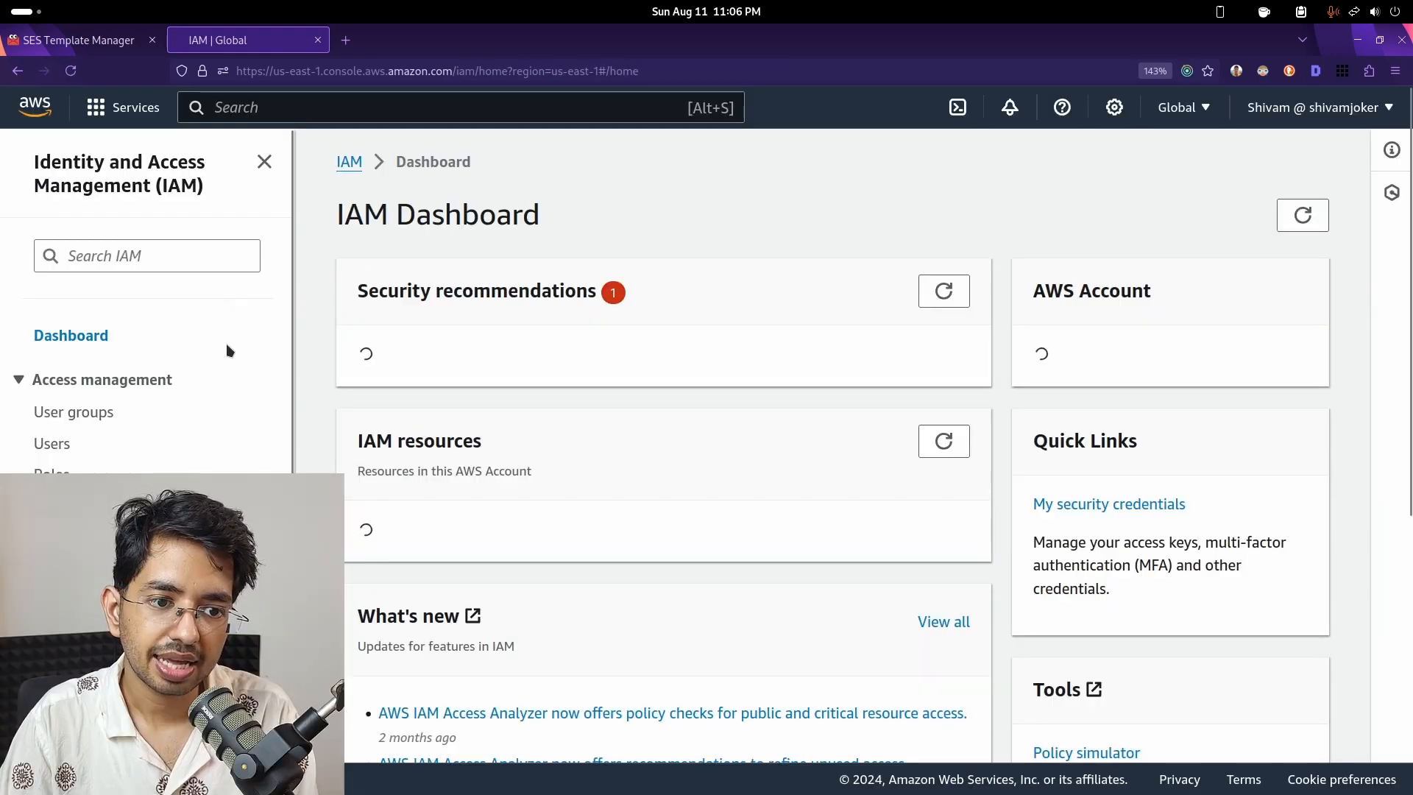
click(53, 443)
scroll(747, 522, down, 3)
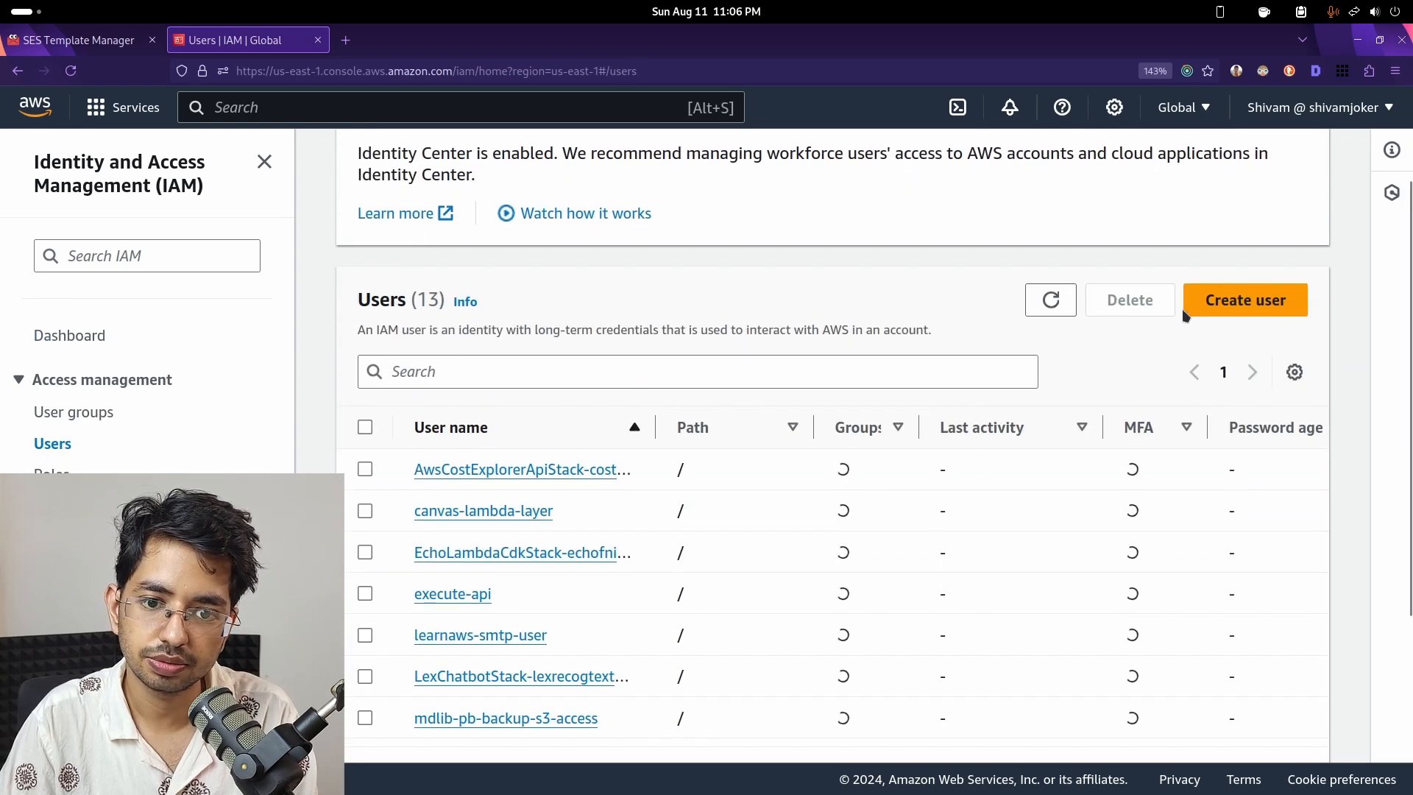
click(1230, 301)
- Enter the new IAM user name ses-template-user
click(659, 400)
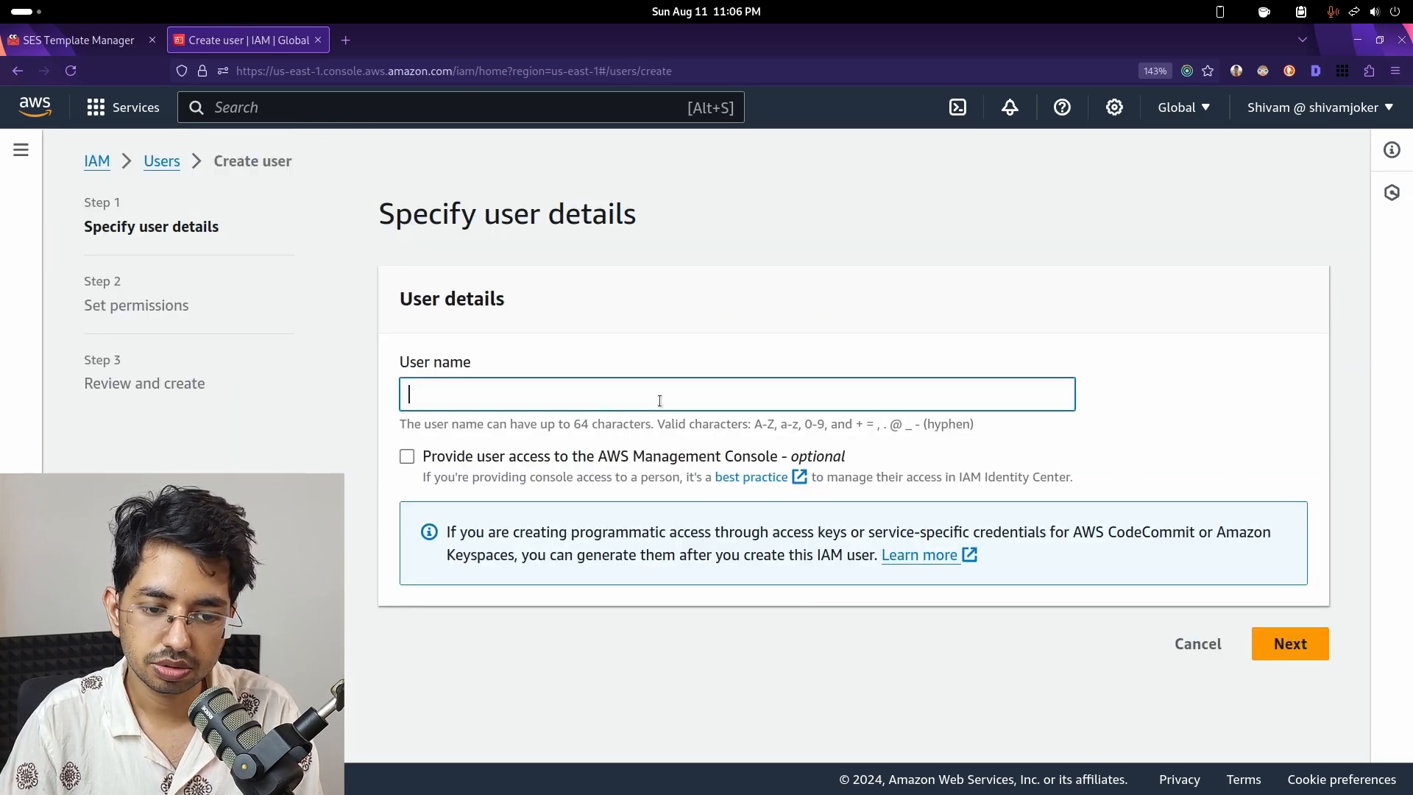
text(ses-s)
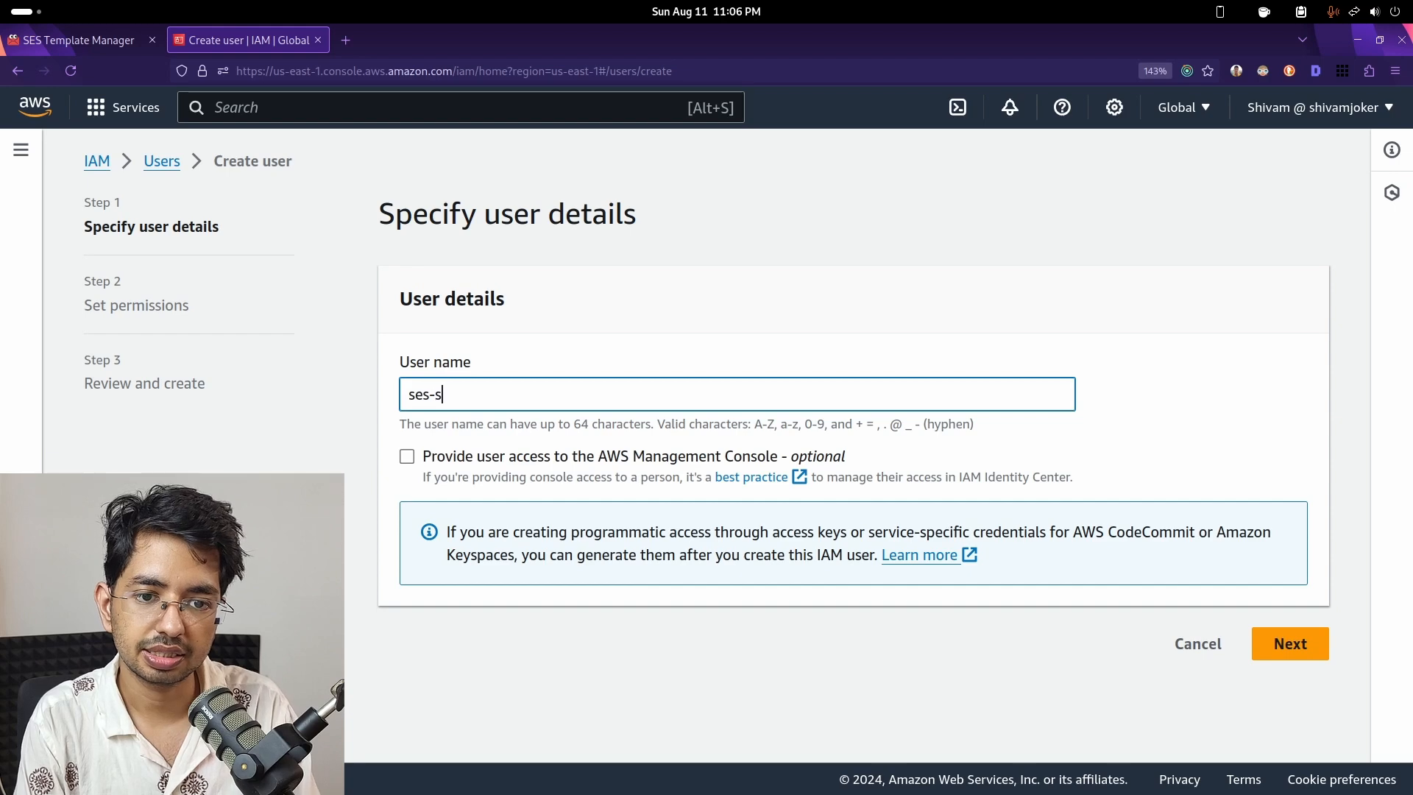
key(BackSpace)
text(template-)
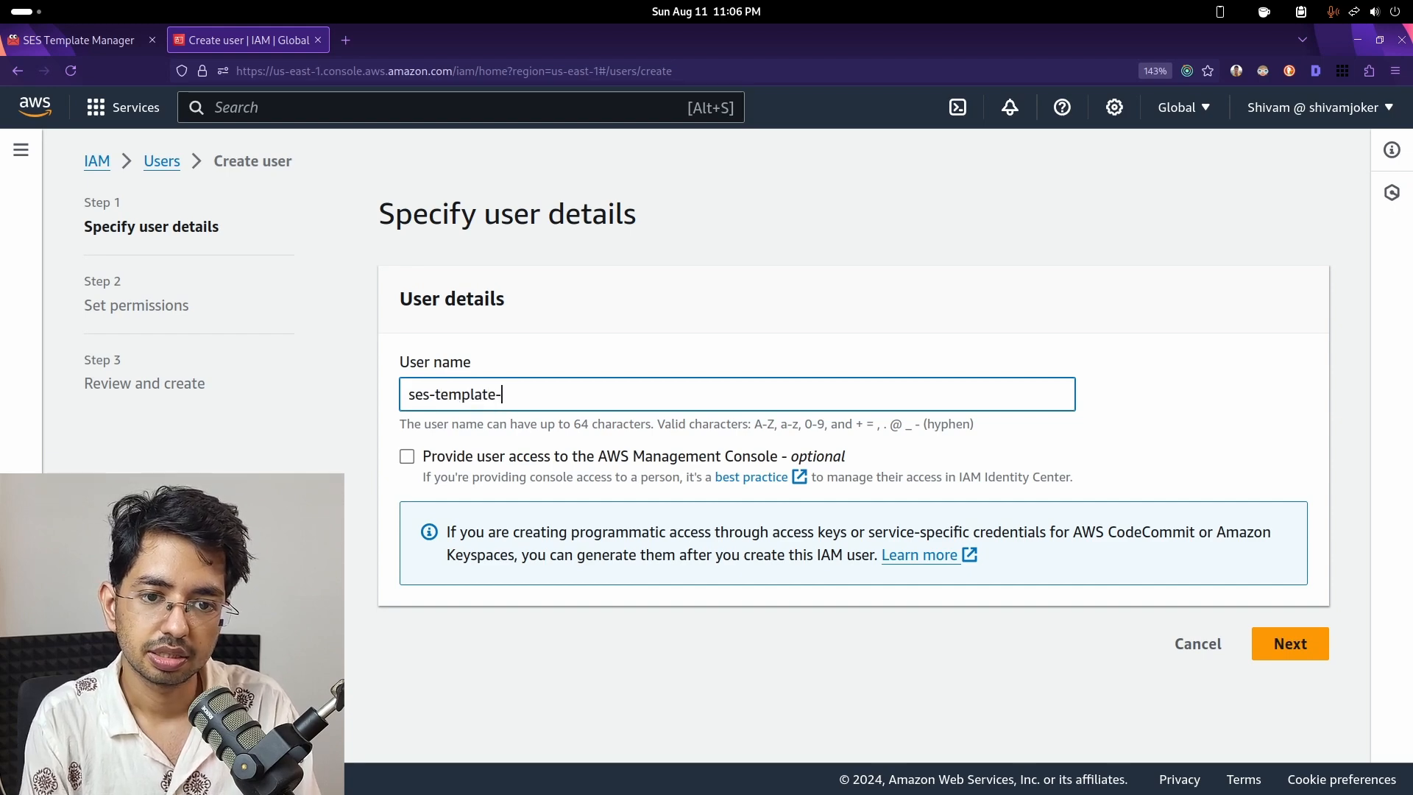
text(user)
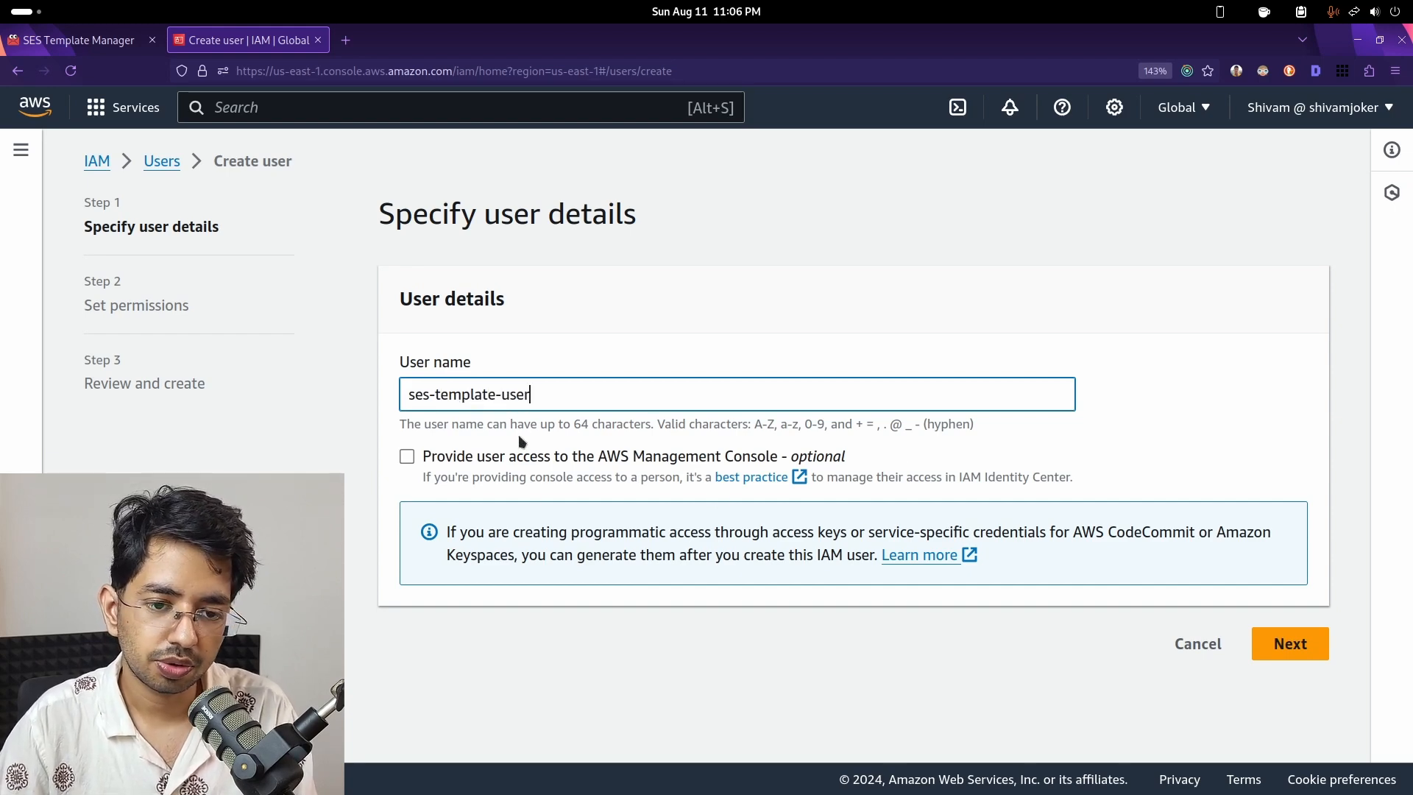
- Attach the AmazonSESFullAccess policy directly and advance to Review and create
click(1308, 649)
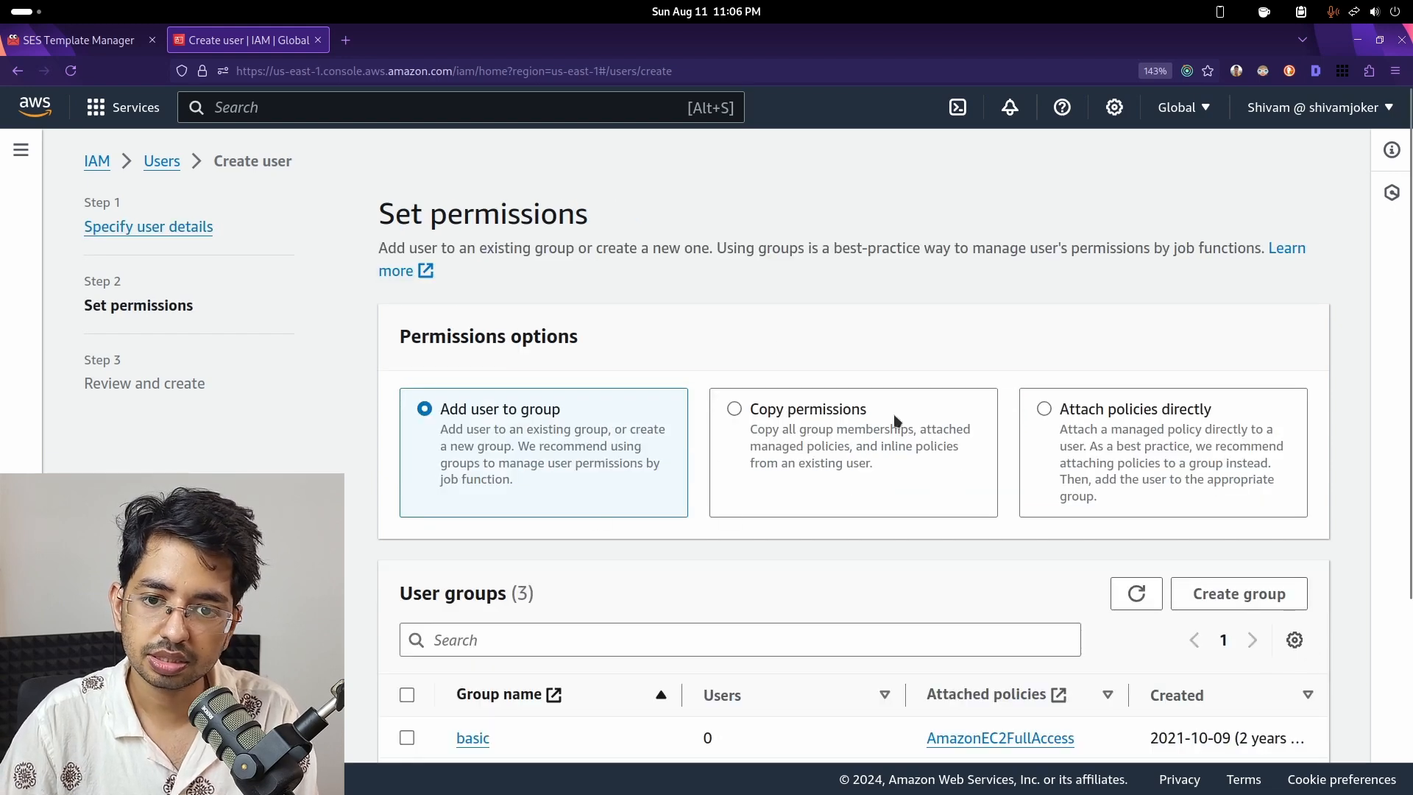
click(1198, 439)
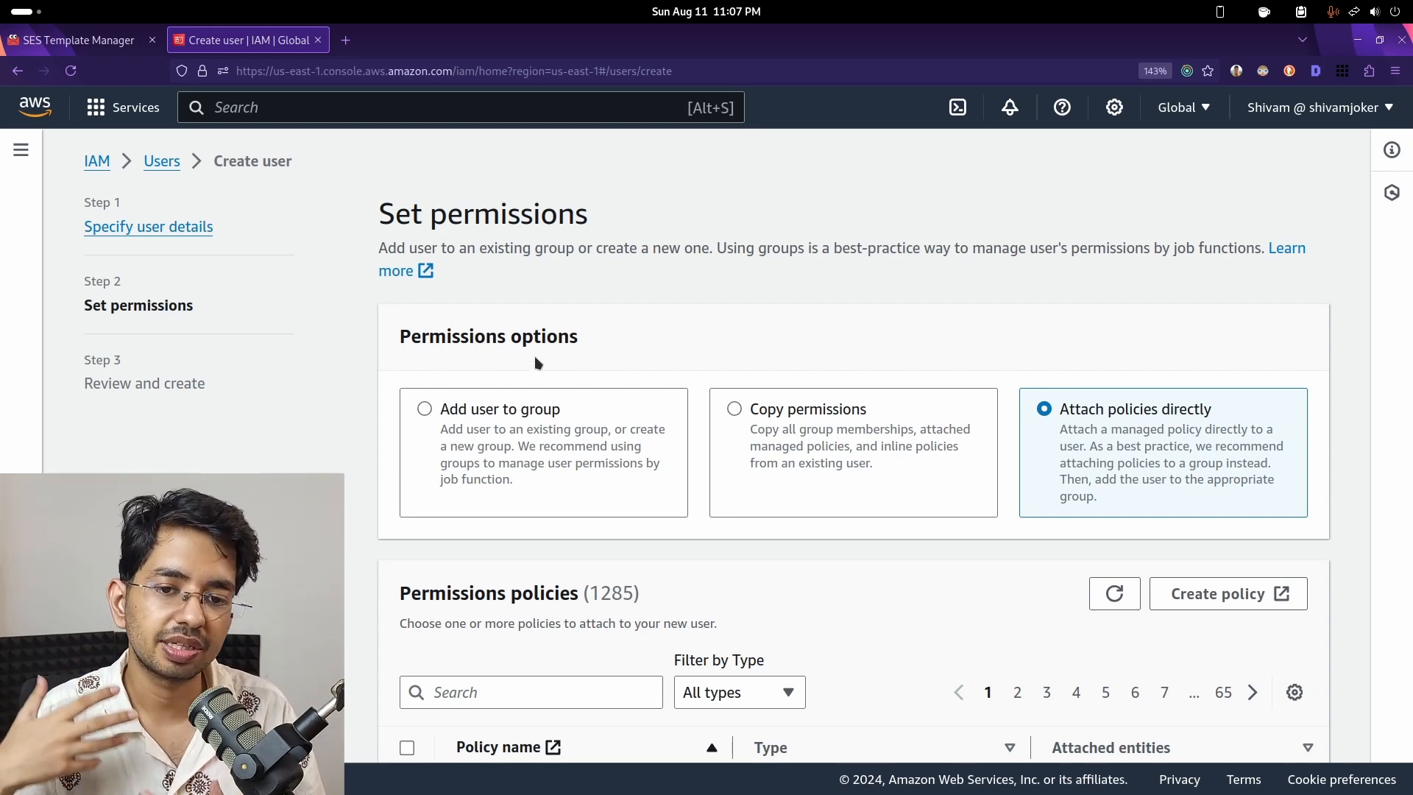
scroll(709, 337, down, 4)
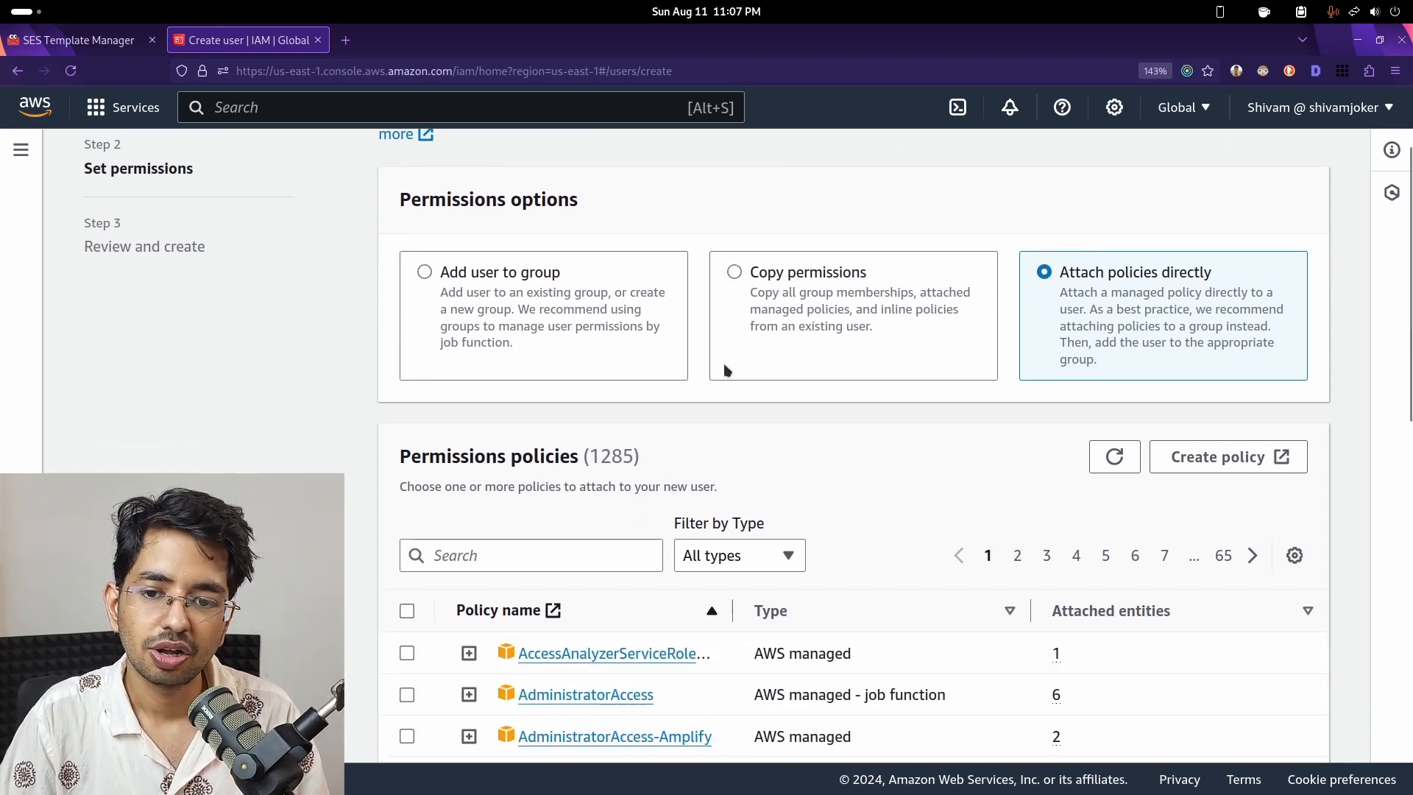
click(473, 431)
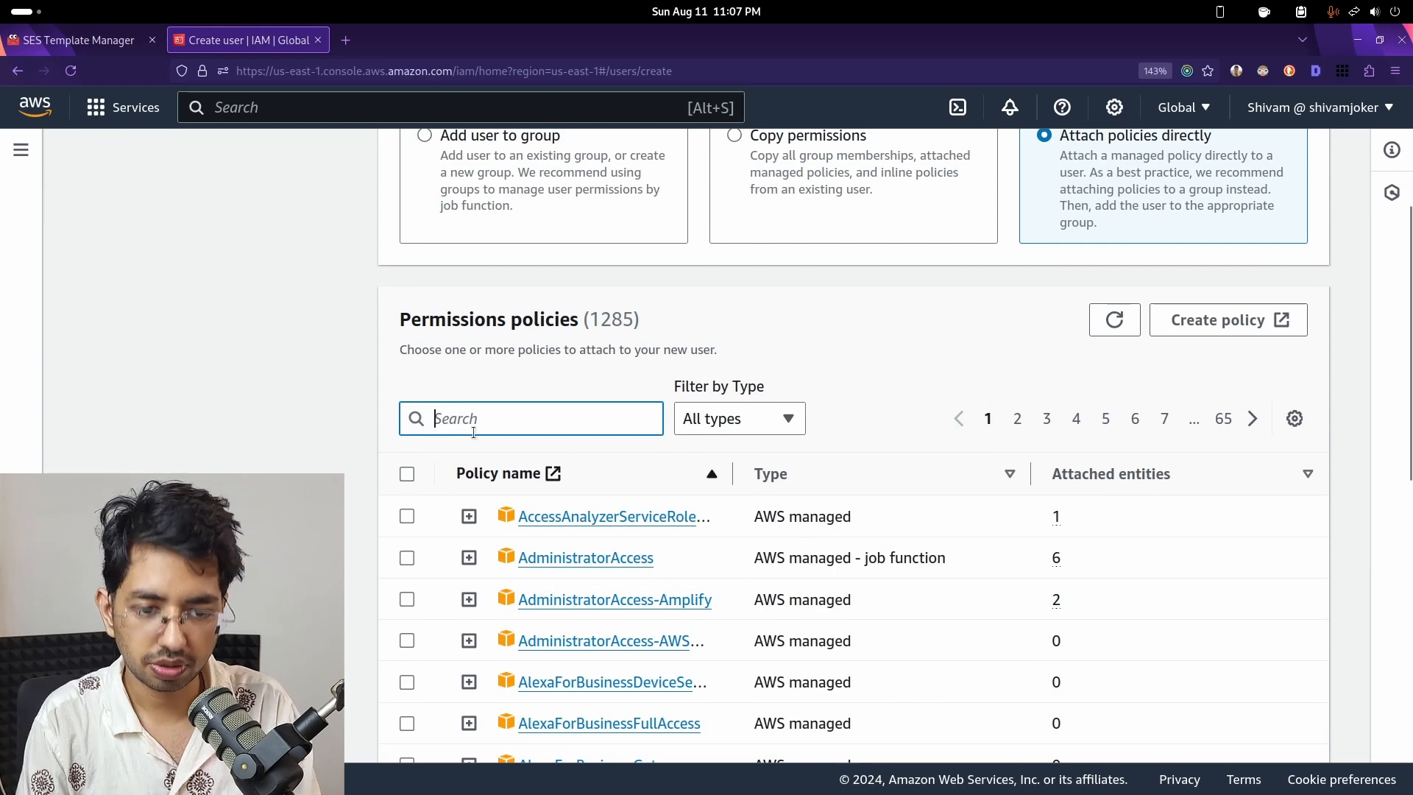
text(ses)
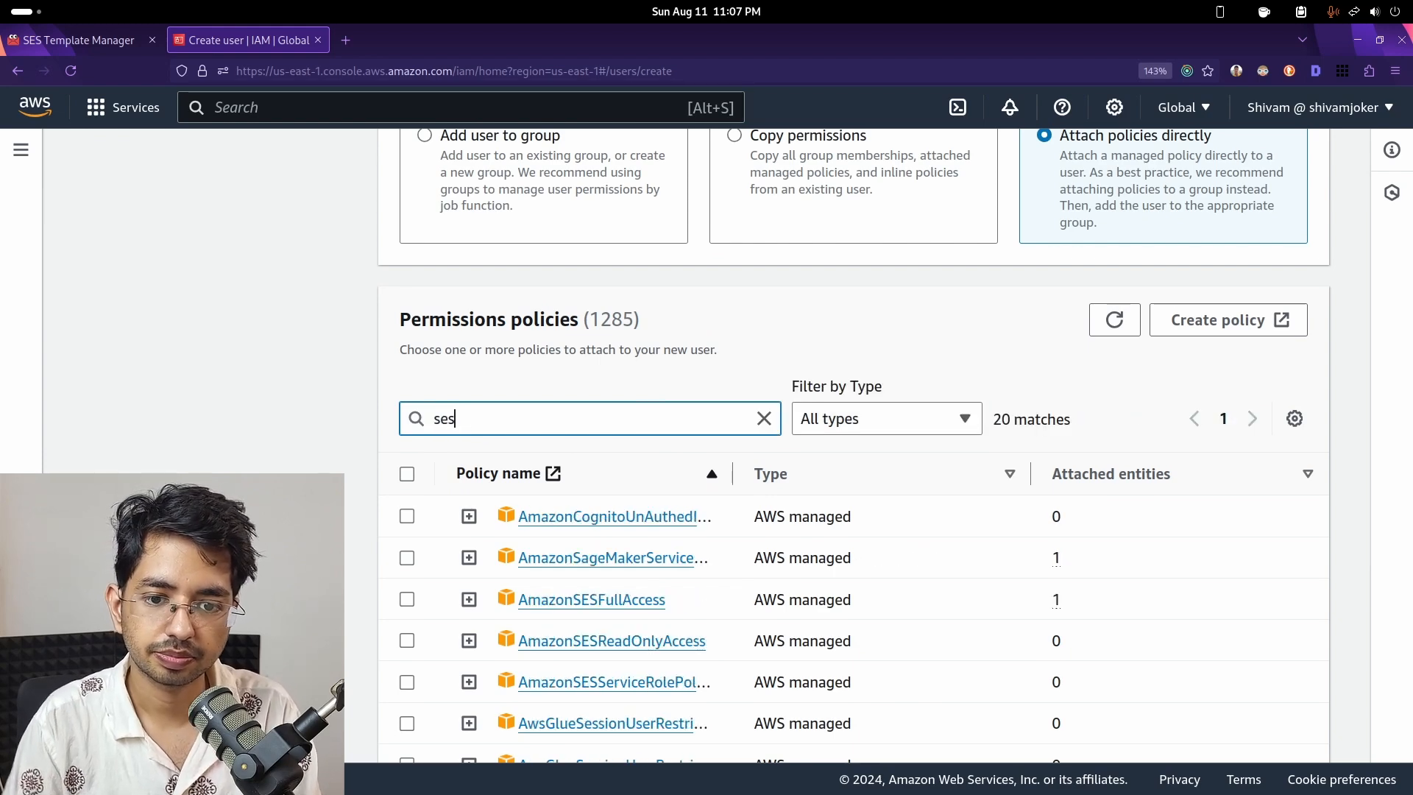
click(406, 599)
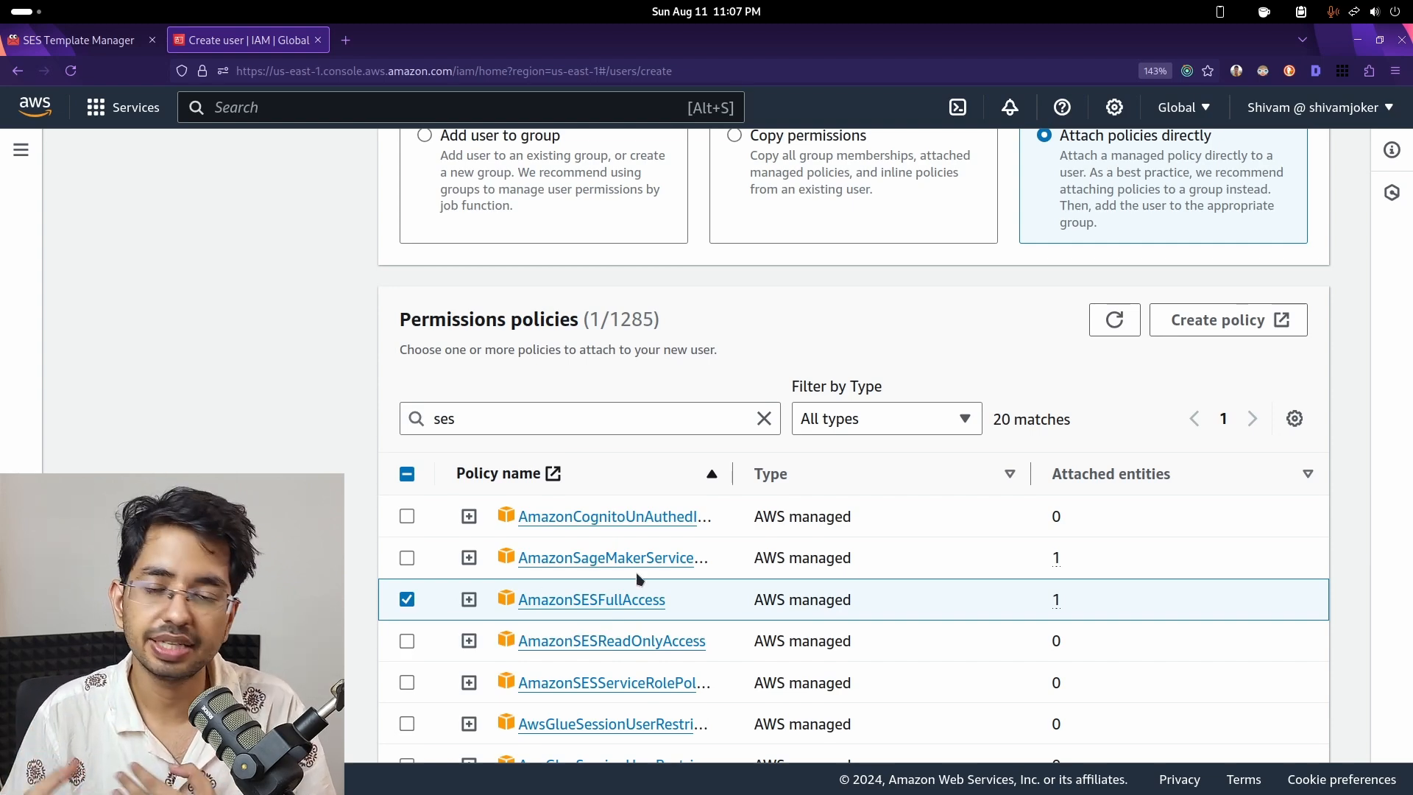
scroll(639, 581, down, 2)
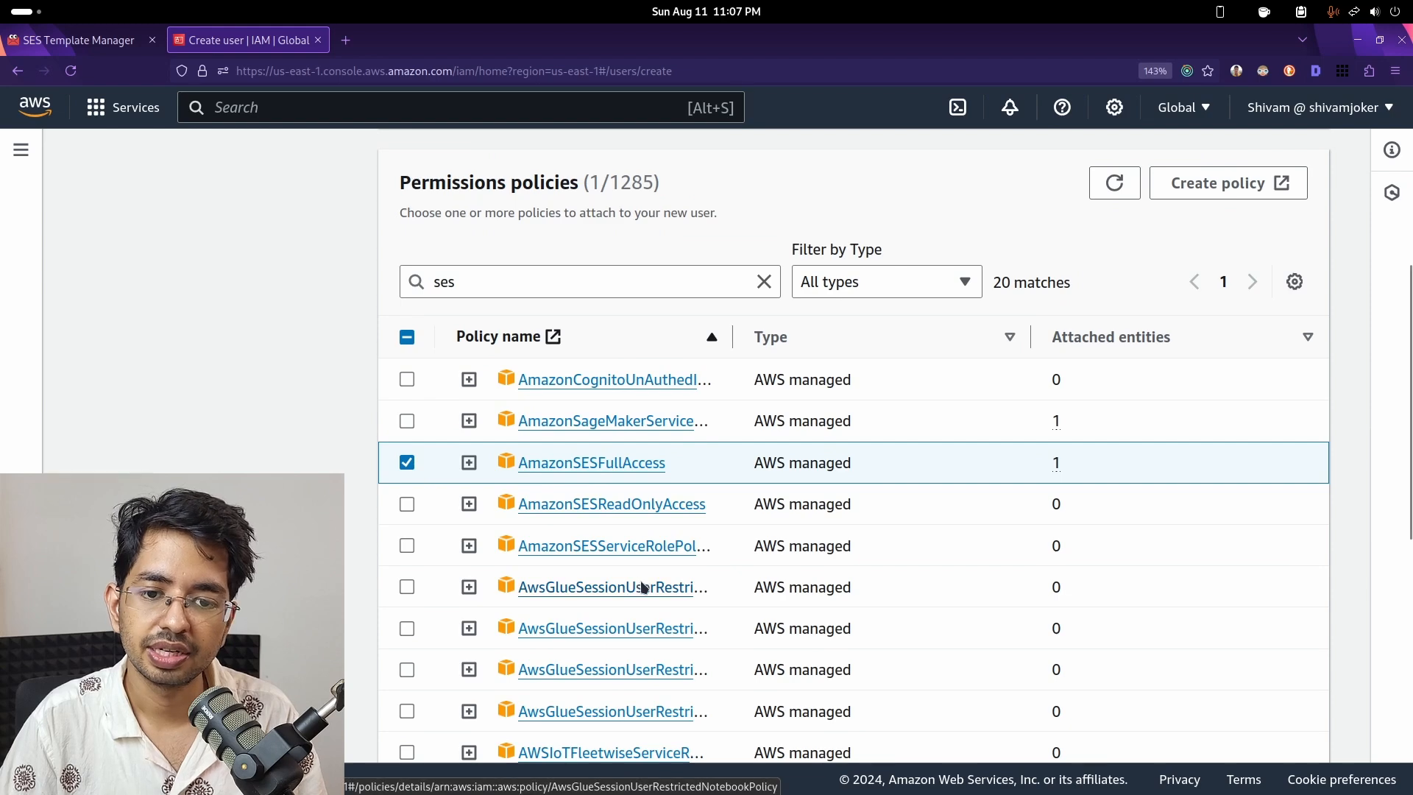
scroll(640, 583, down, 8)
click(1283, 724)
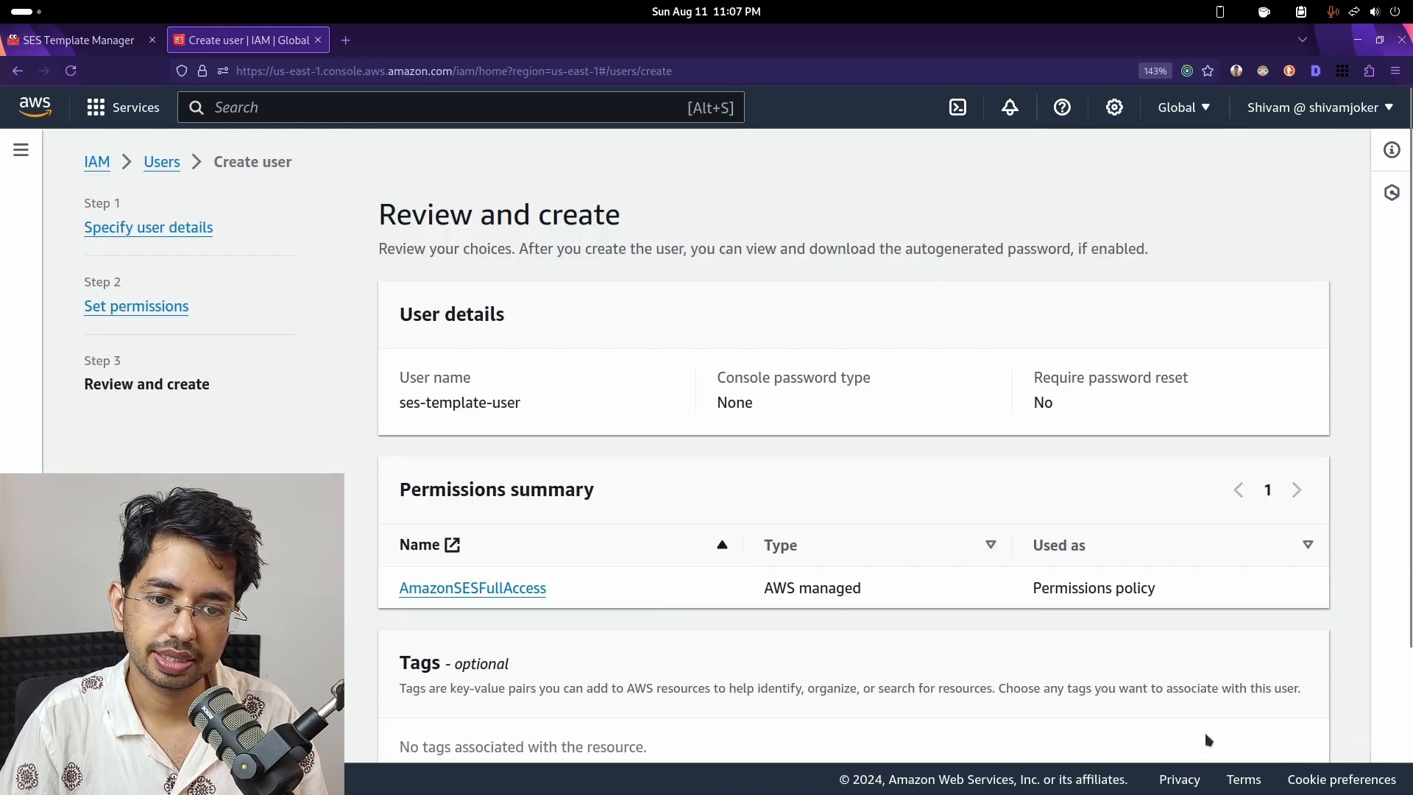
scroll(677, 630, down, 3)
- Create ses-template-user and view its Security credentials, which list no access keys
click(1275, 720)
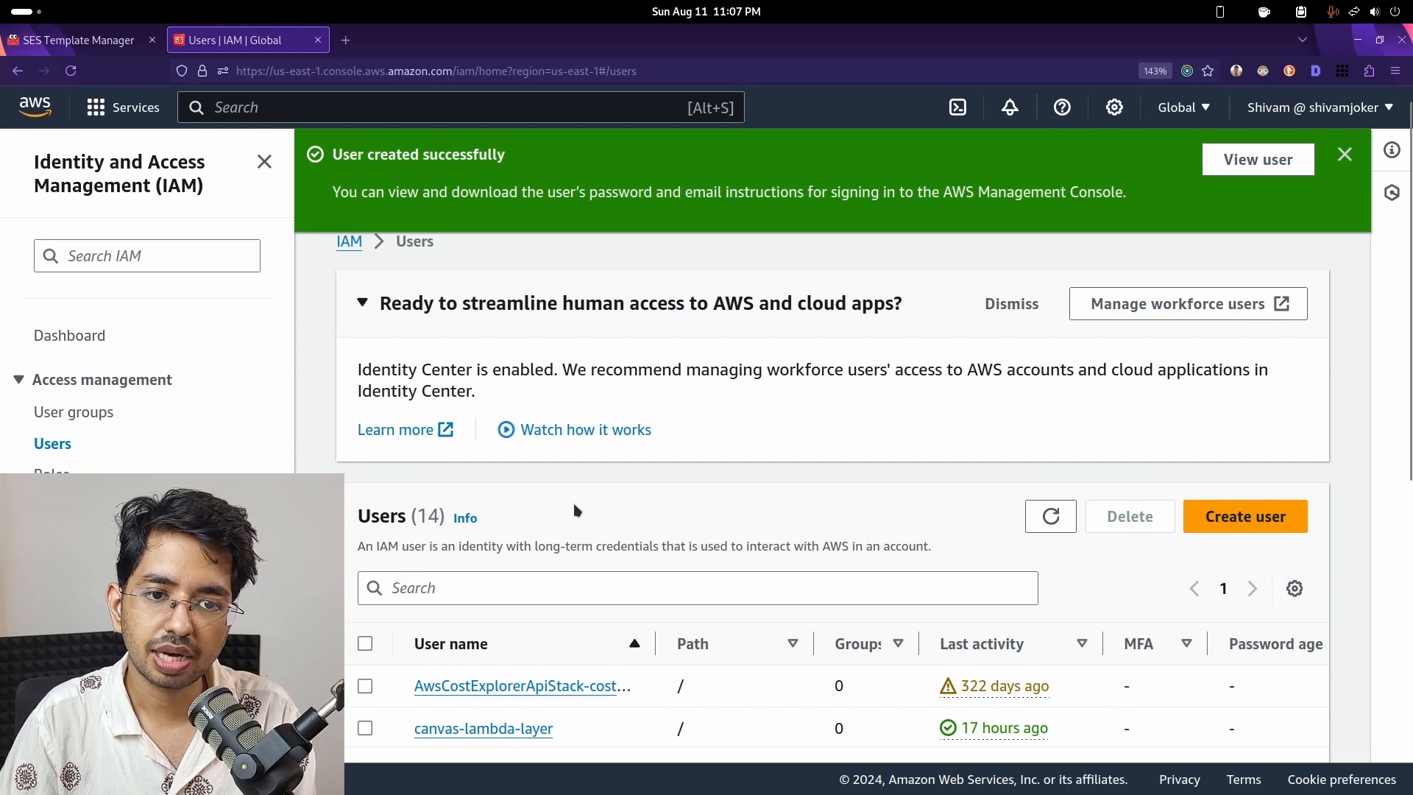
click(1239, 164)
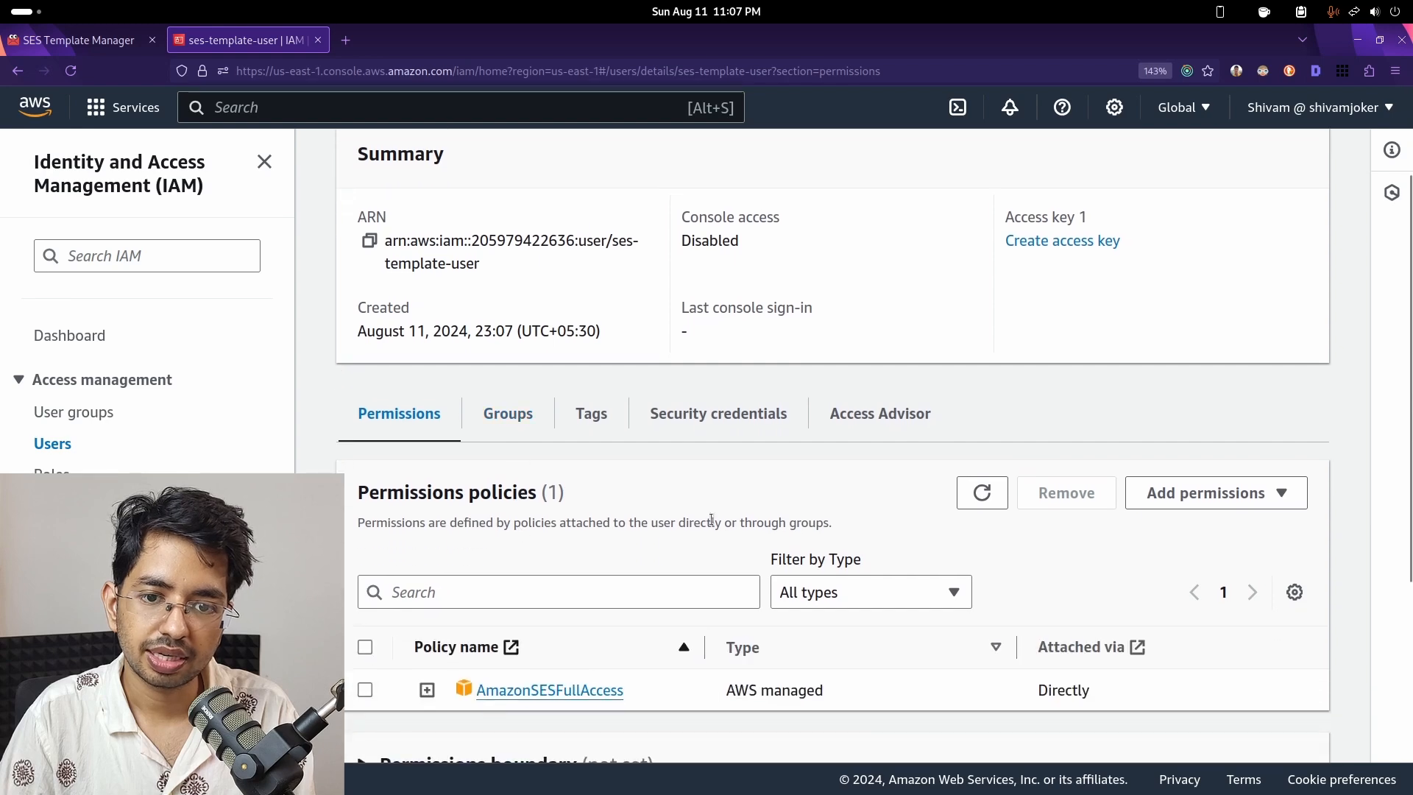
click(710, 415)
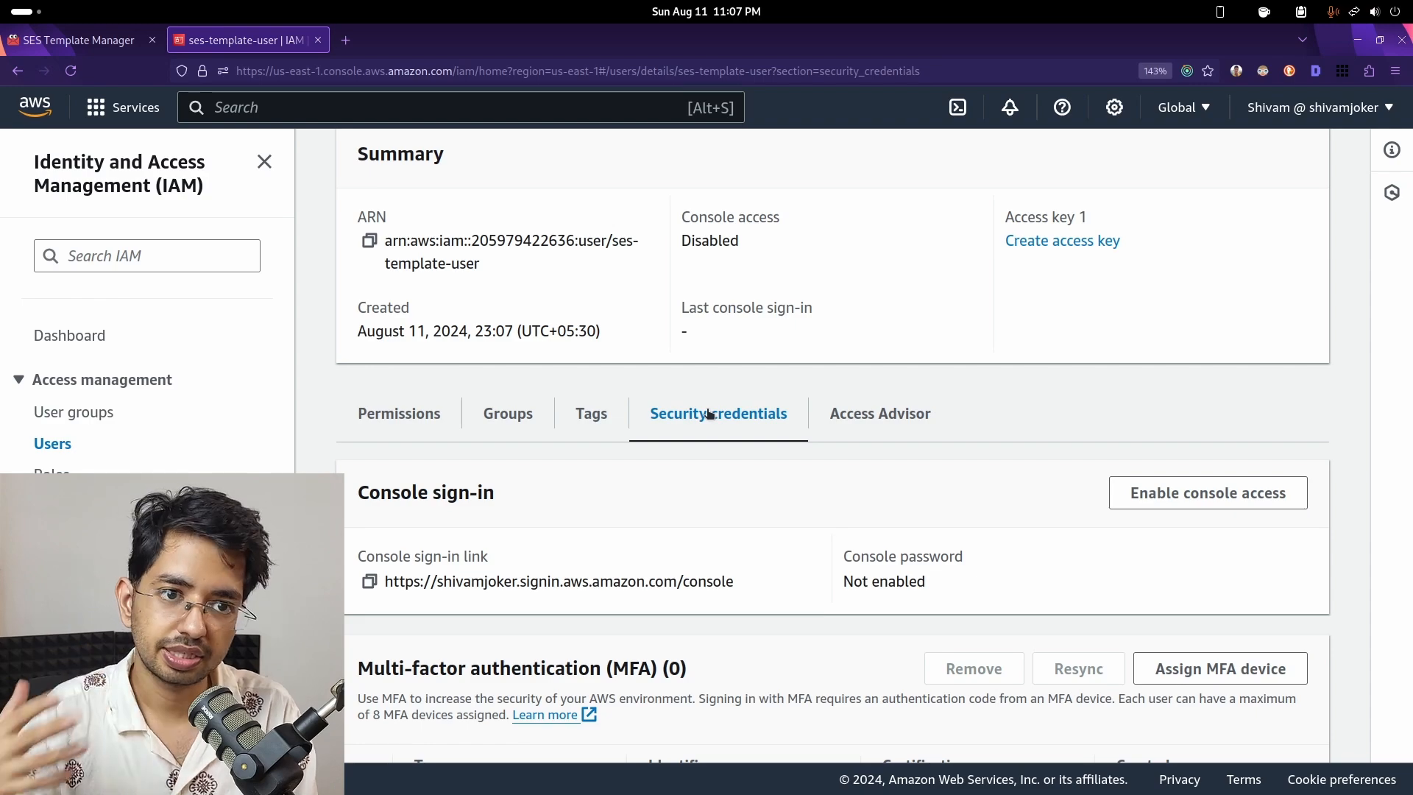
scroll(685, 491, down, 5)
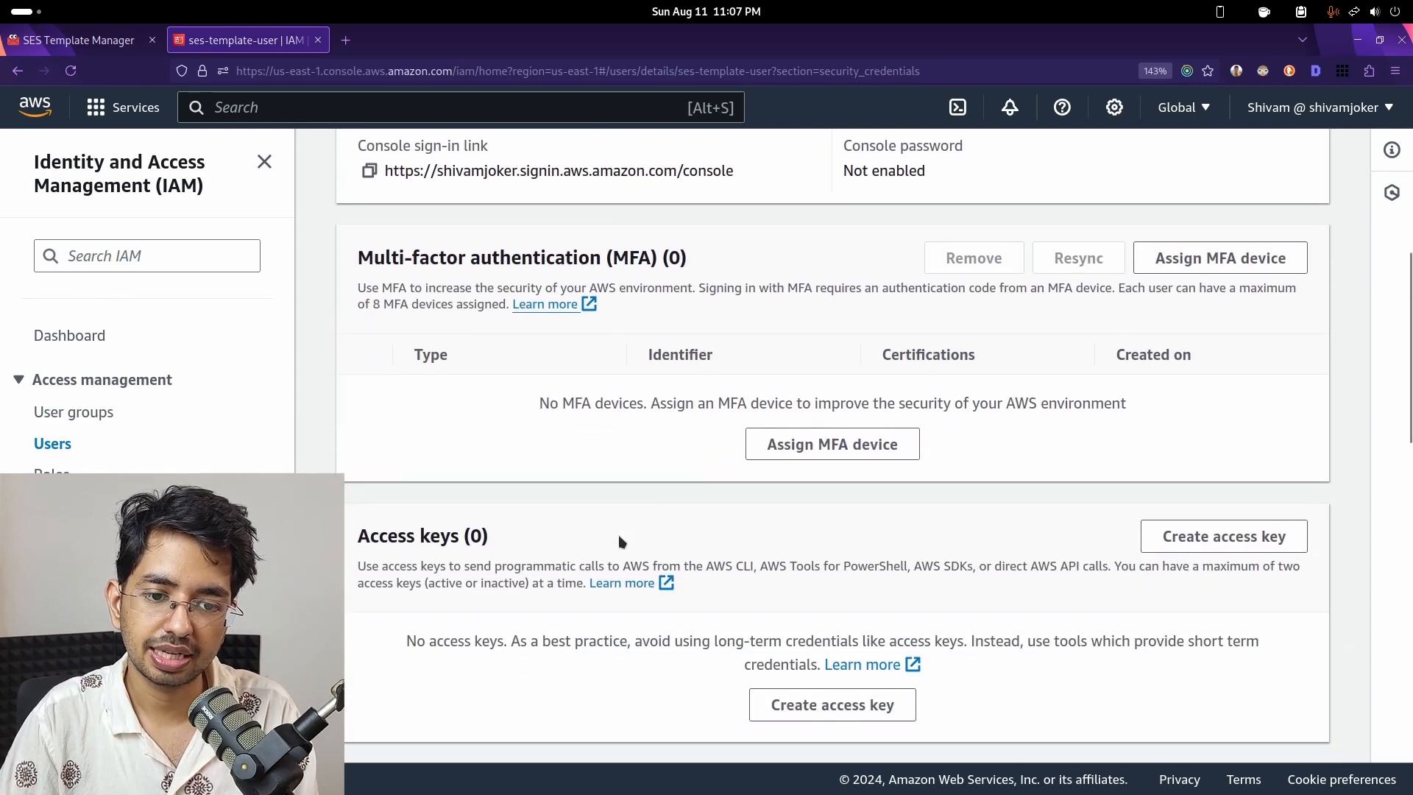
scroll(494, 581, up, 5)
scroll(412, 533, down, 15)
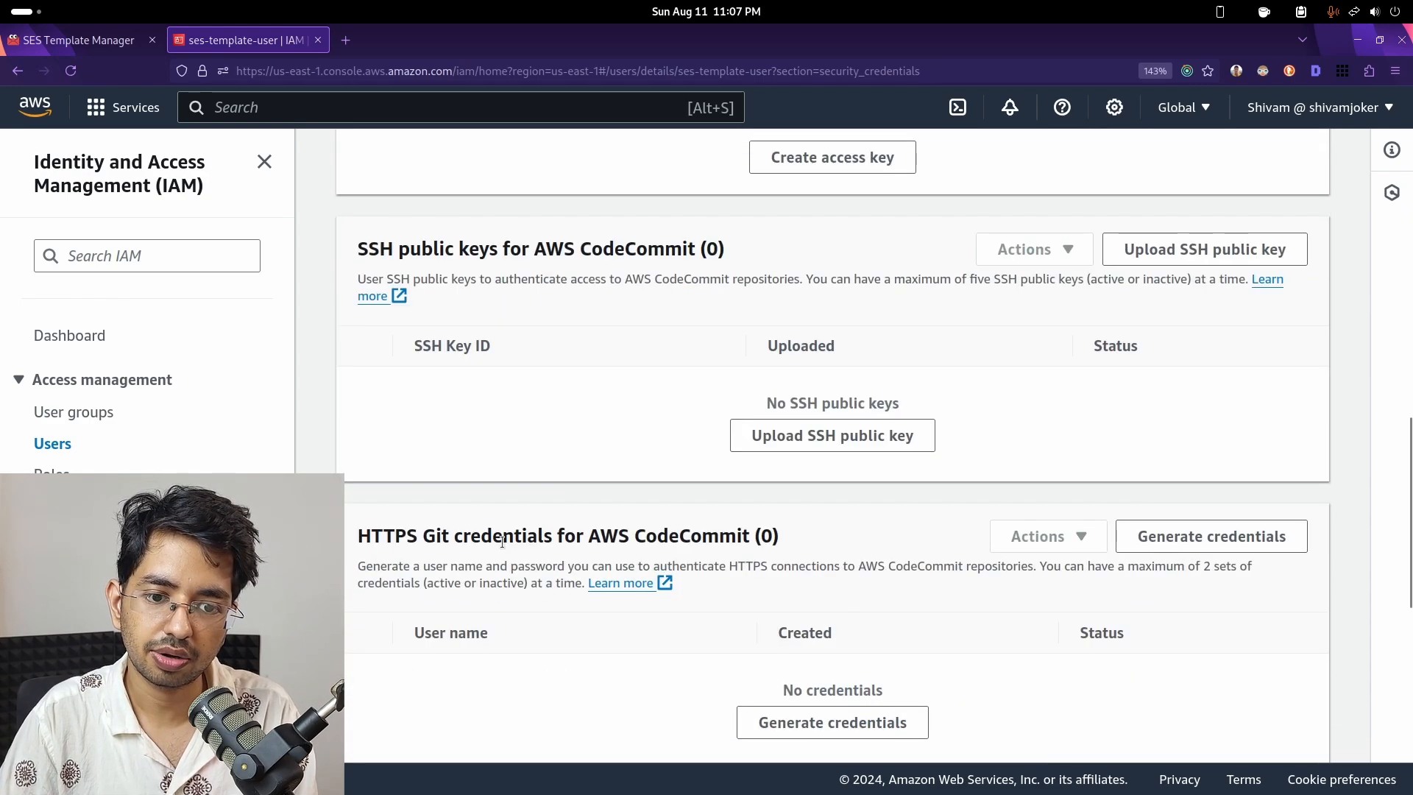
scroll(412, 532, up, 15)
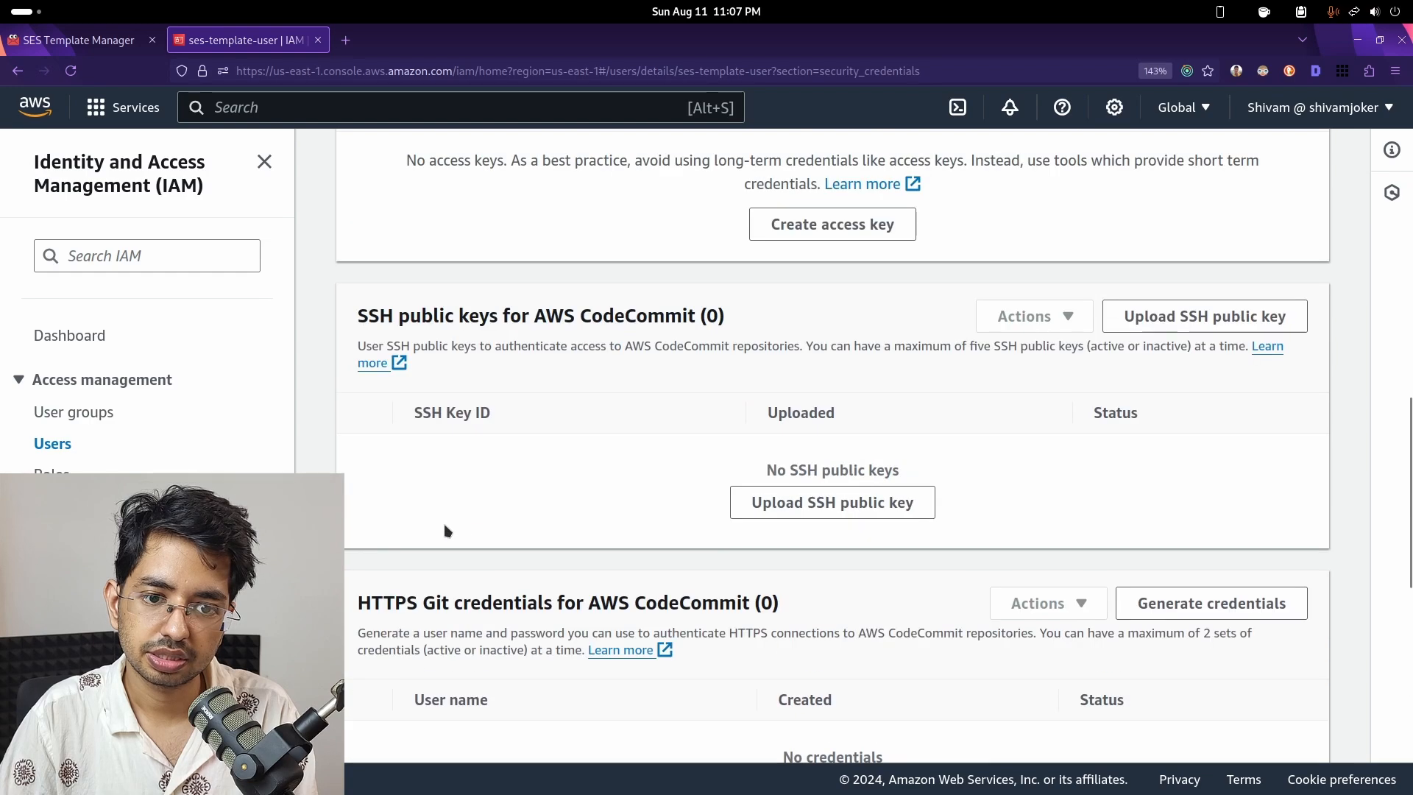
scroll(506, 518, up, 6)
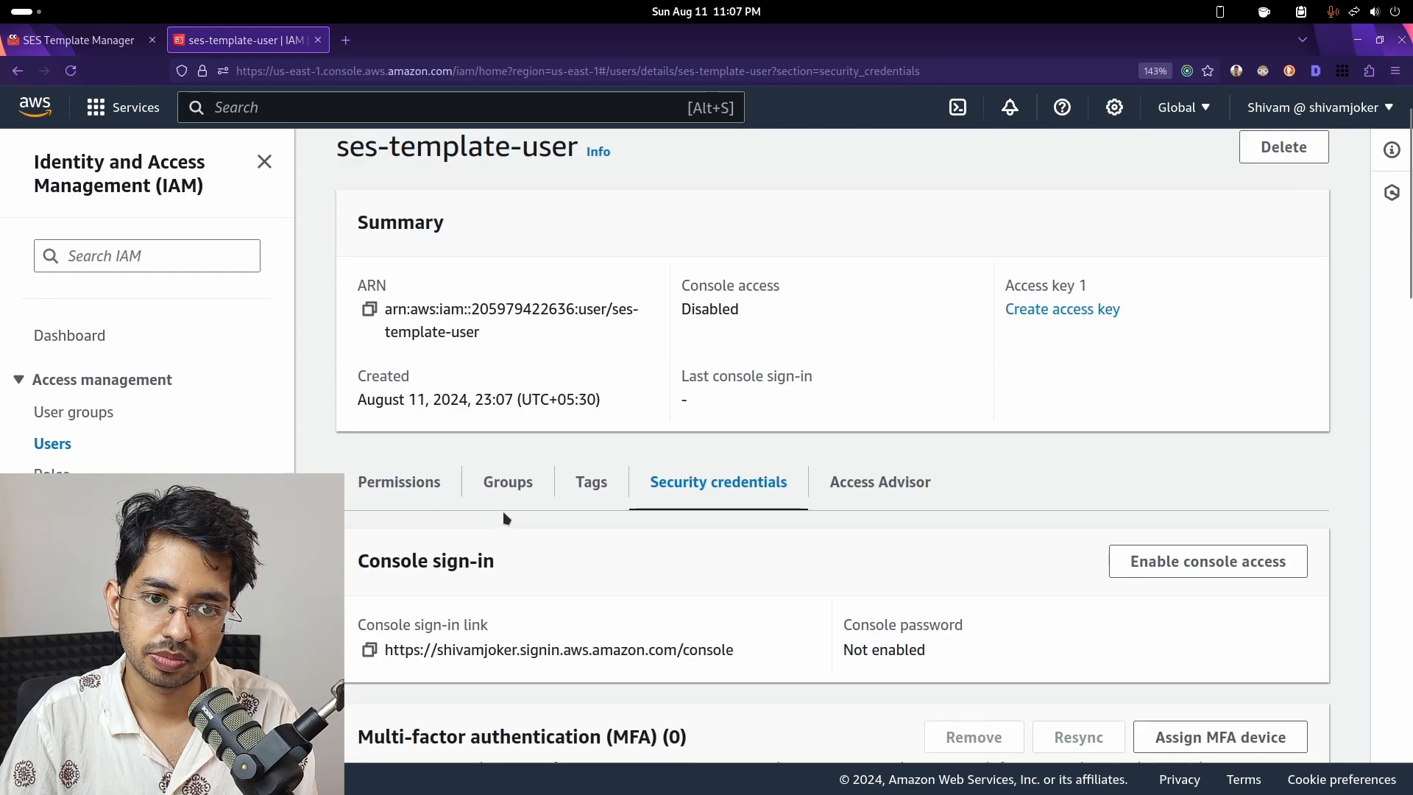
scroll(506, 518, down, 20)
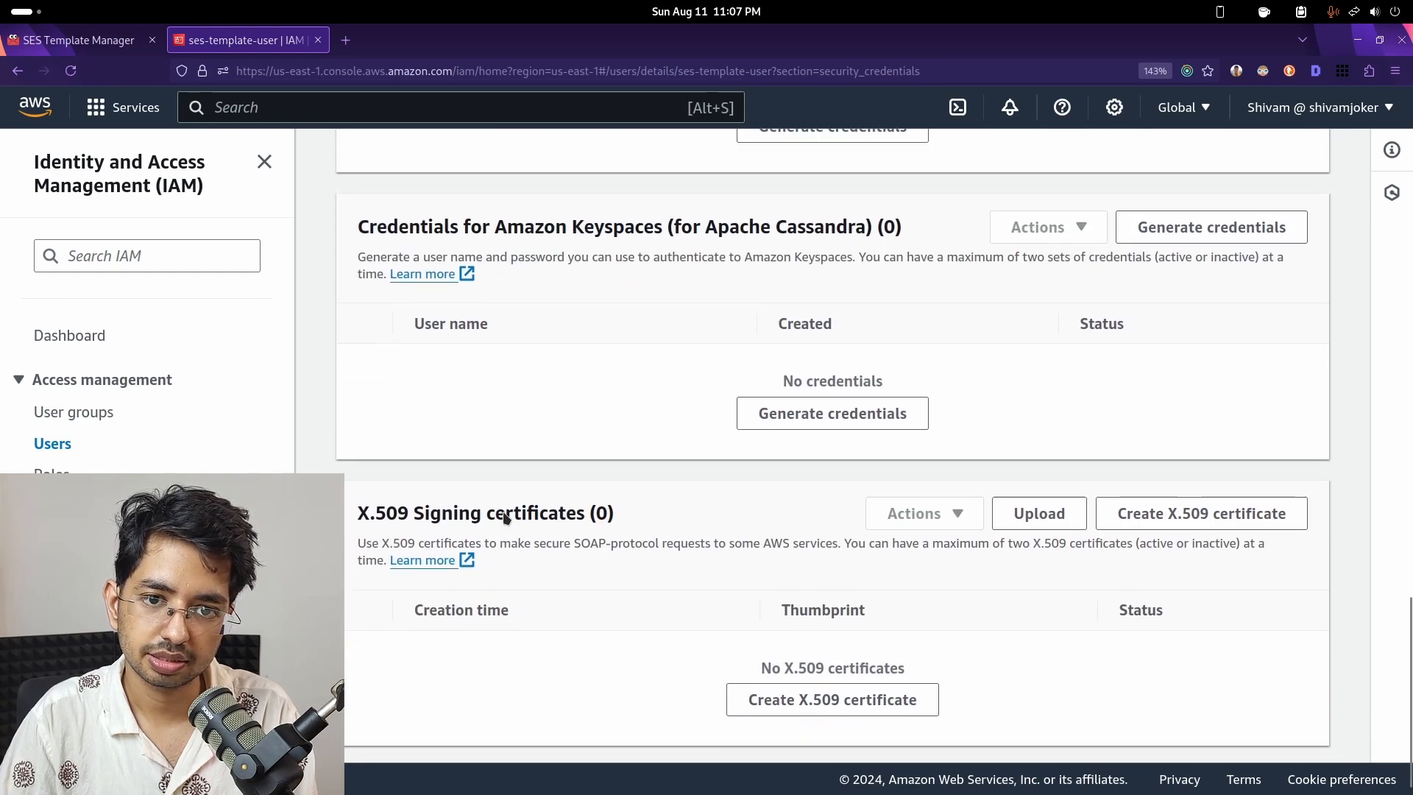
scroll(505, 517, up, 3)
scroll(505, 519, down, 1)
scroll(503, 512, up, 10)
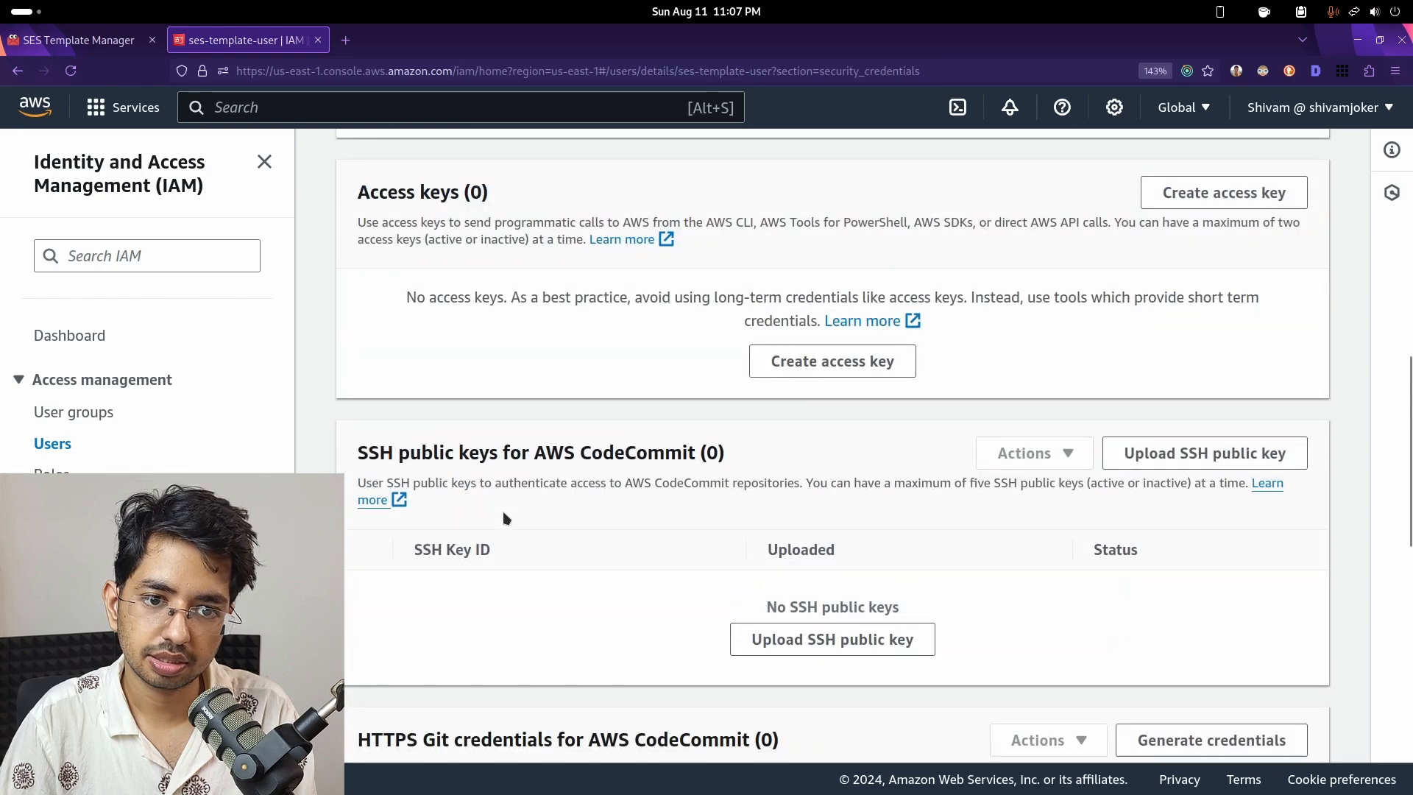
scroll(503, 512, up, 4)
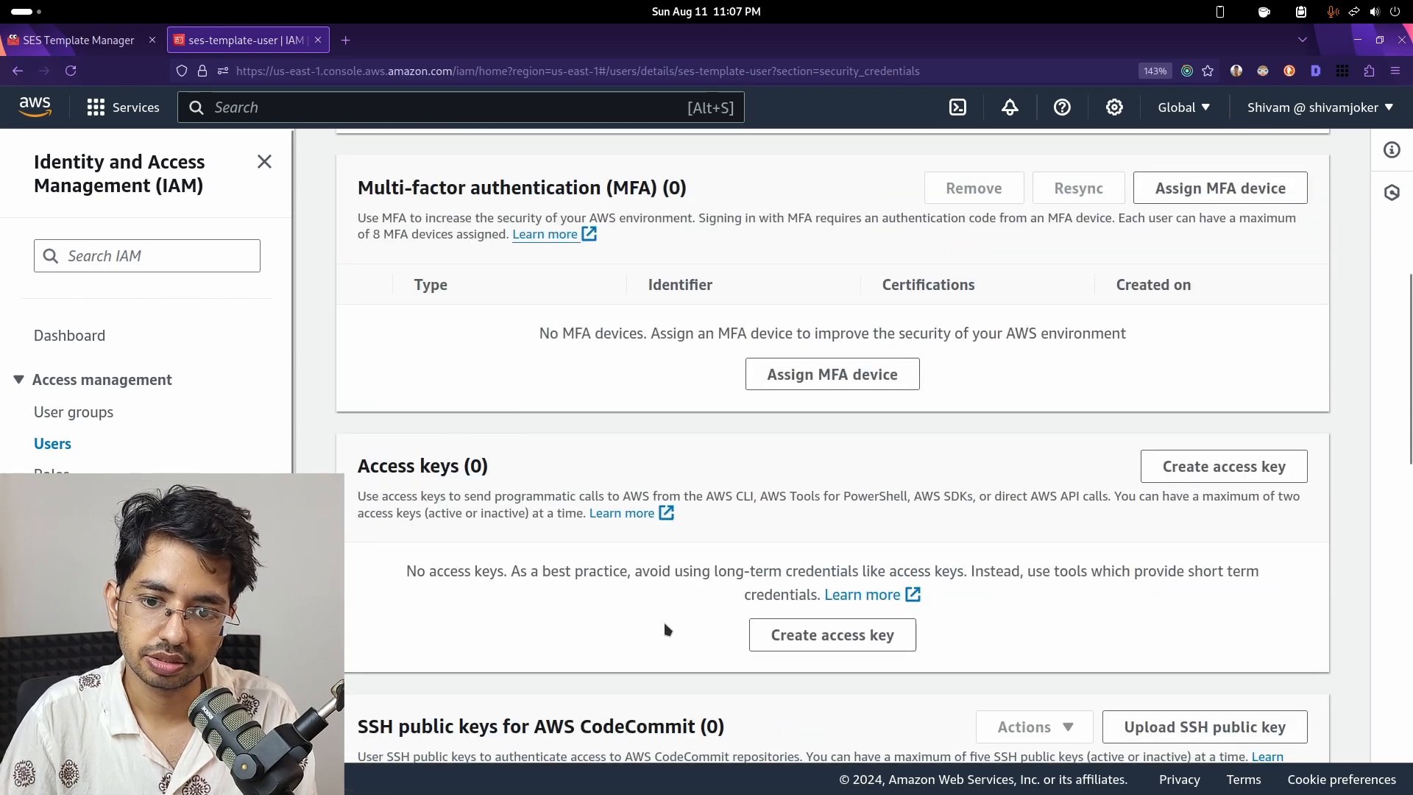
- Start a new access key with Third-party service as the confirmed use case
click(765, 634)
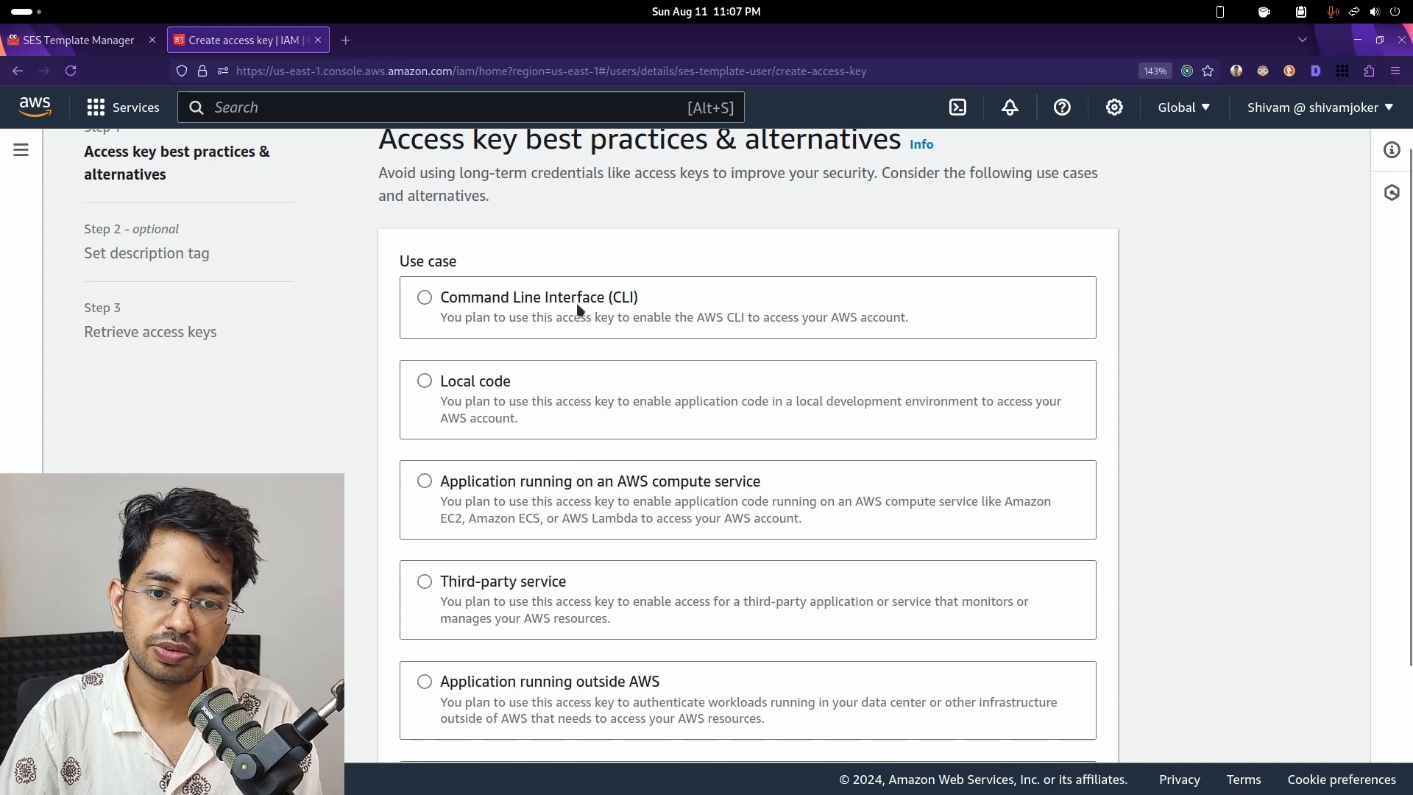
scroll(576, 331, down, 3)
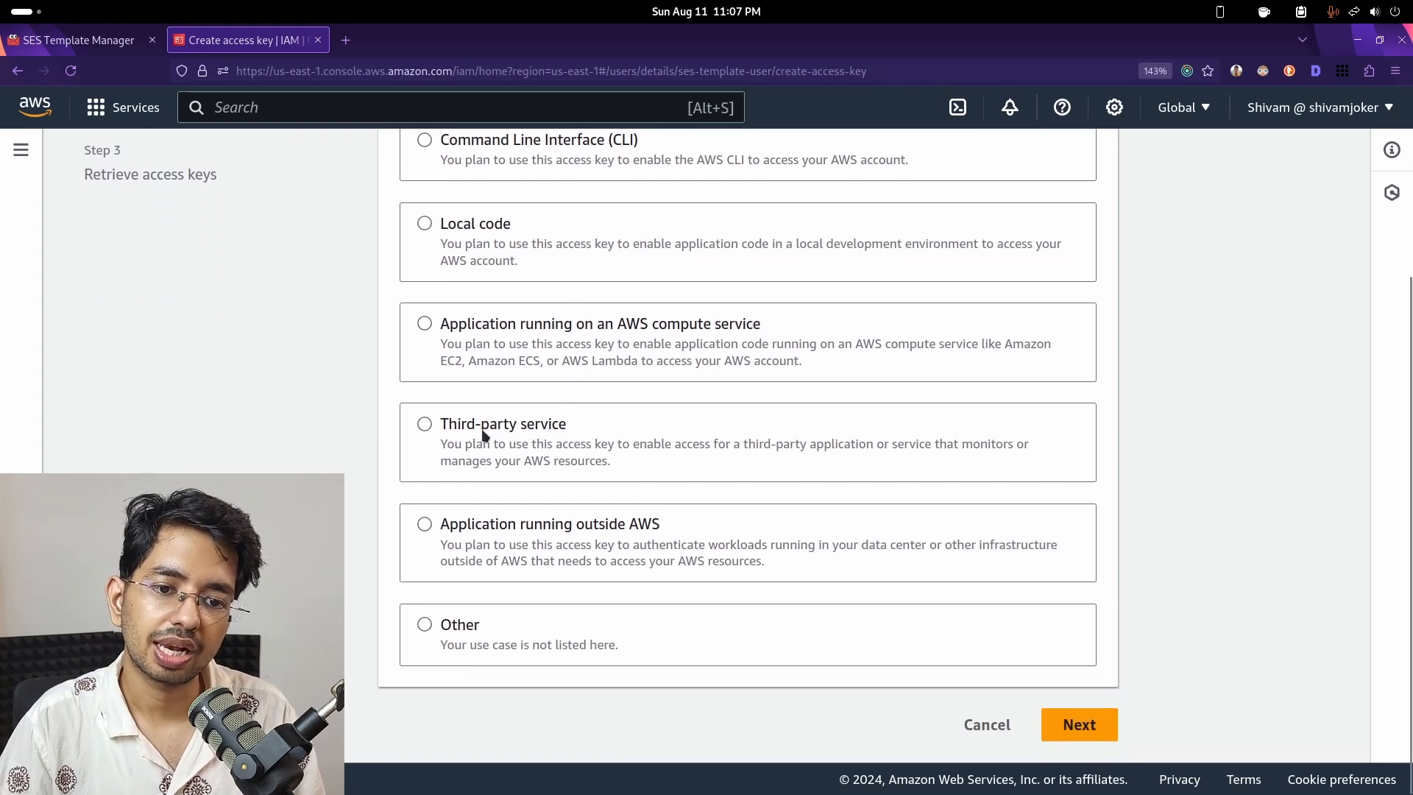
click(482, 433)
scroll(484, 434, down, 3)
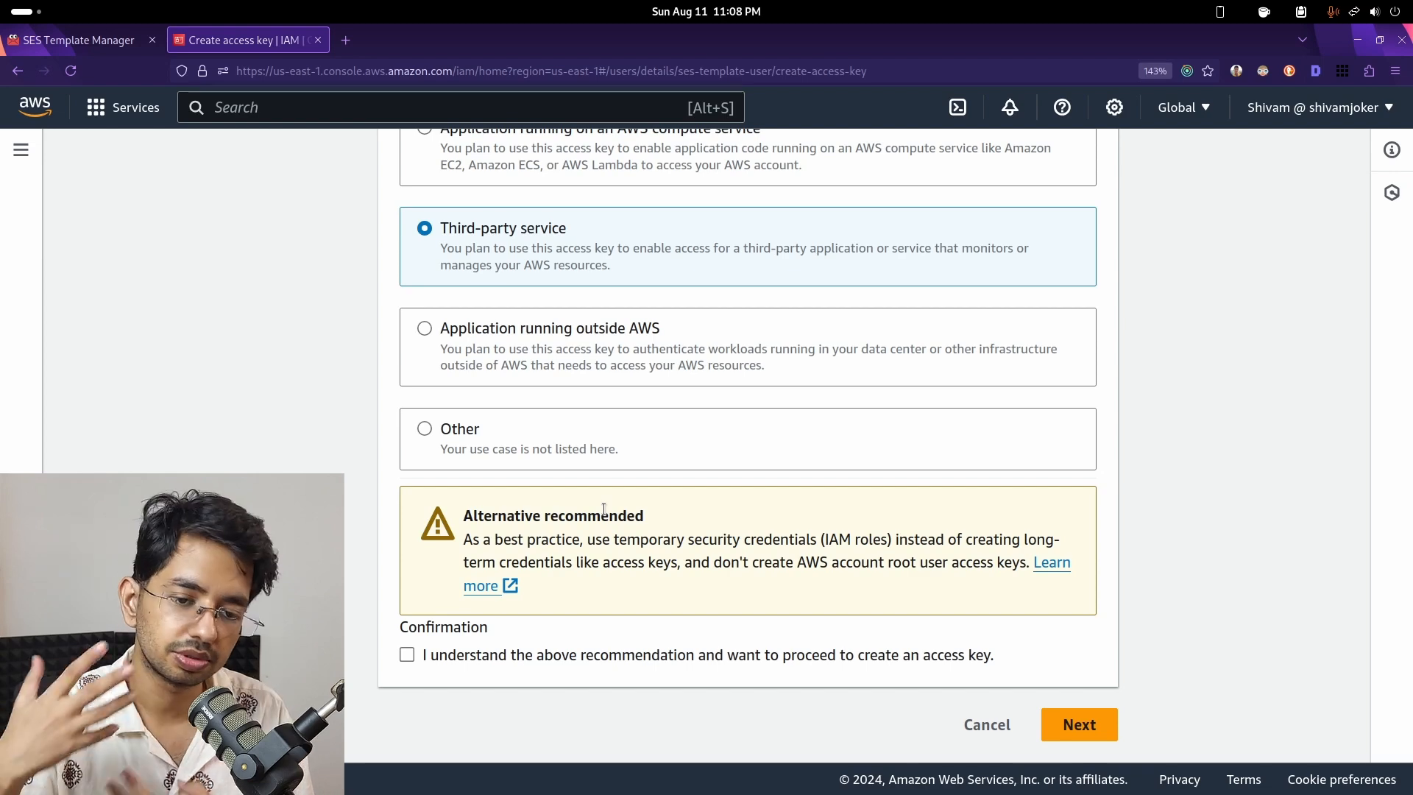
click(407, 655)
click(1075, 725)
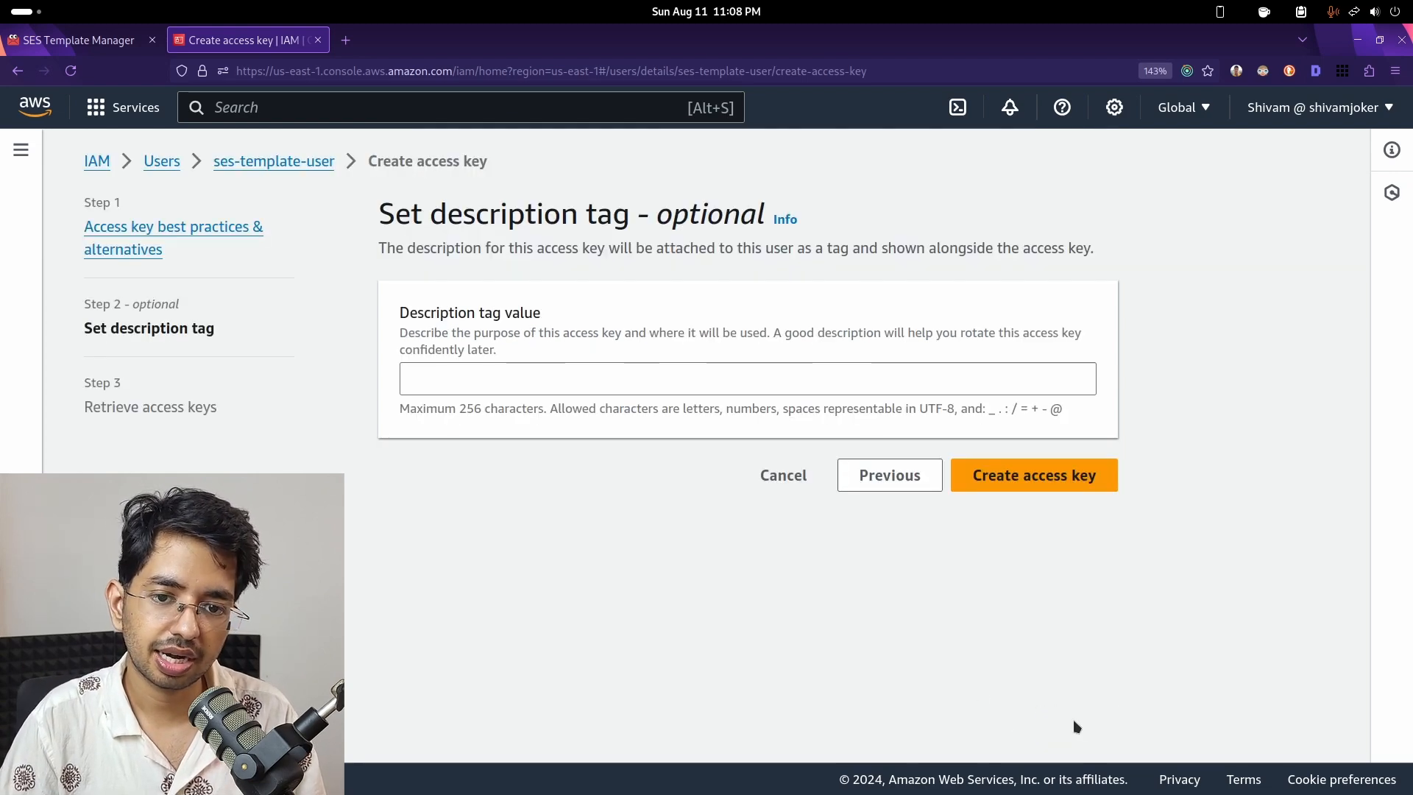
- Add the description tag 'ses templates' and create the access key
click(522, 390)
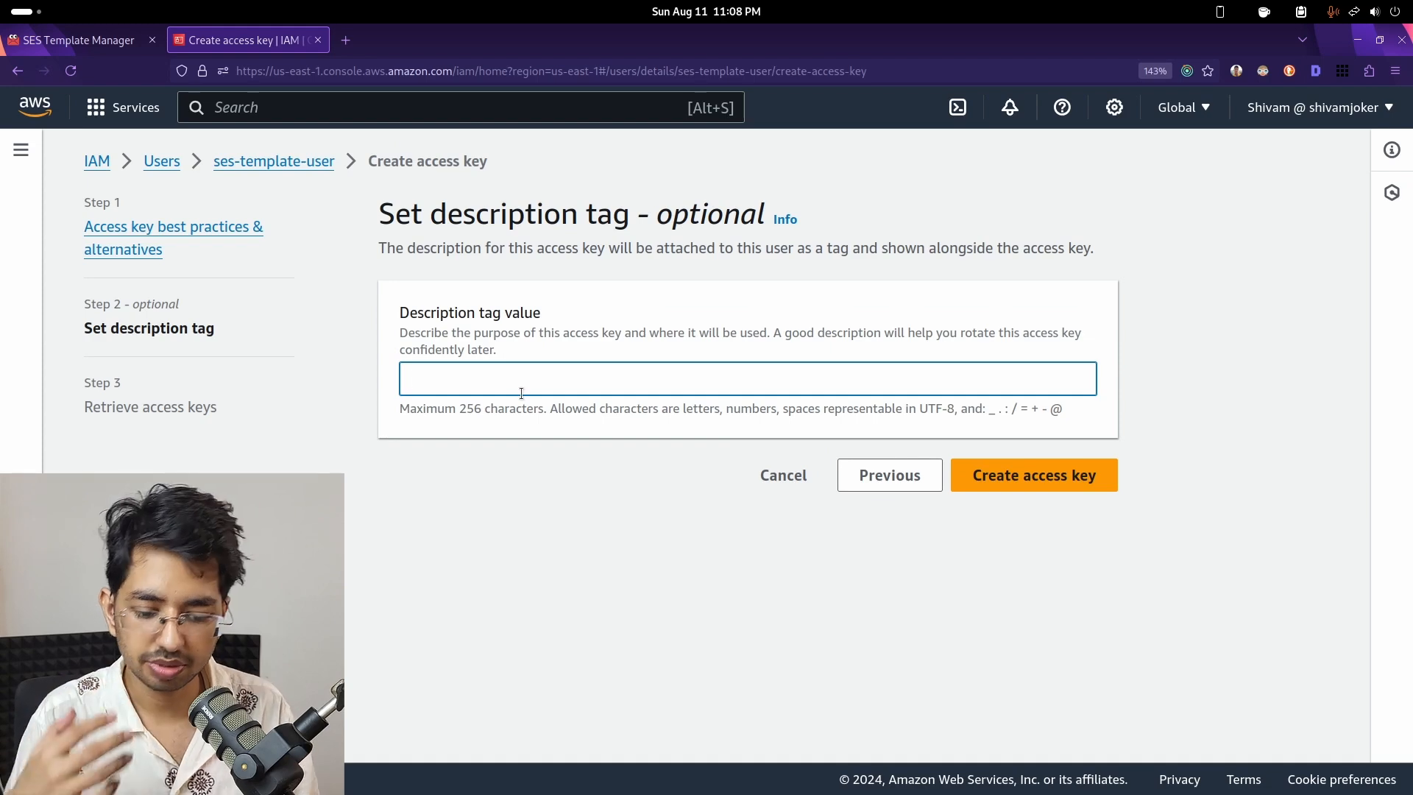
text(ses tem0p)
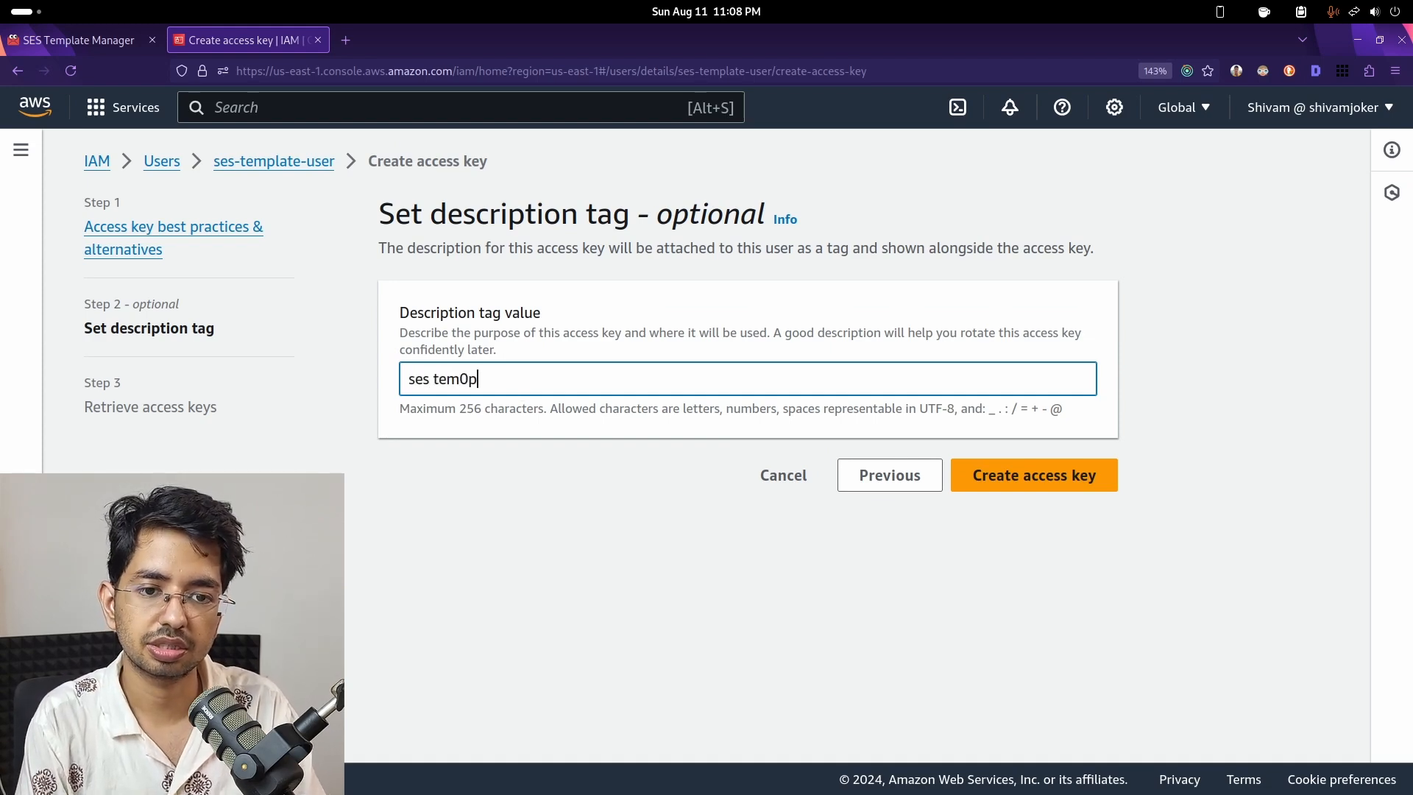
key(BackSpace)
key(BackSpace)
text(lates)
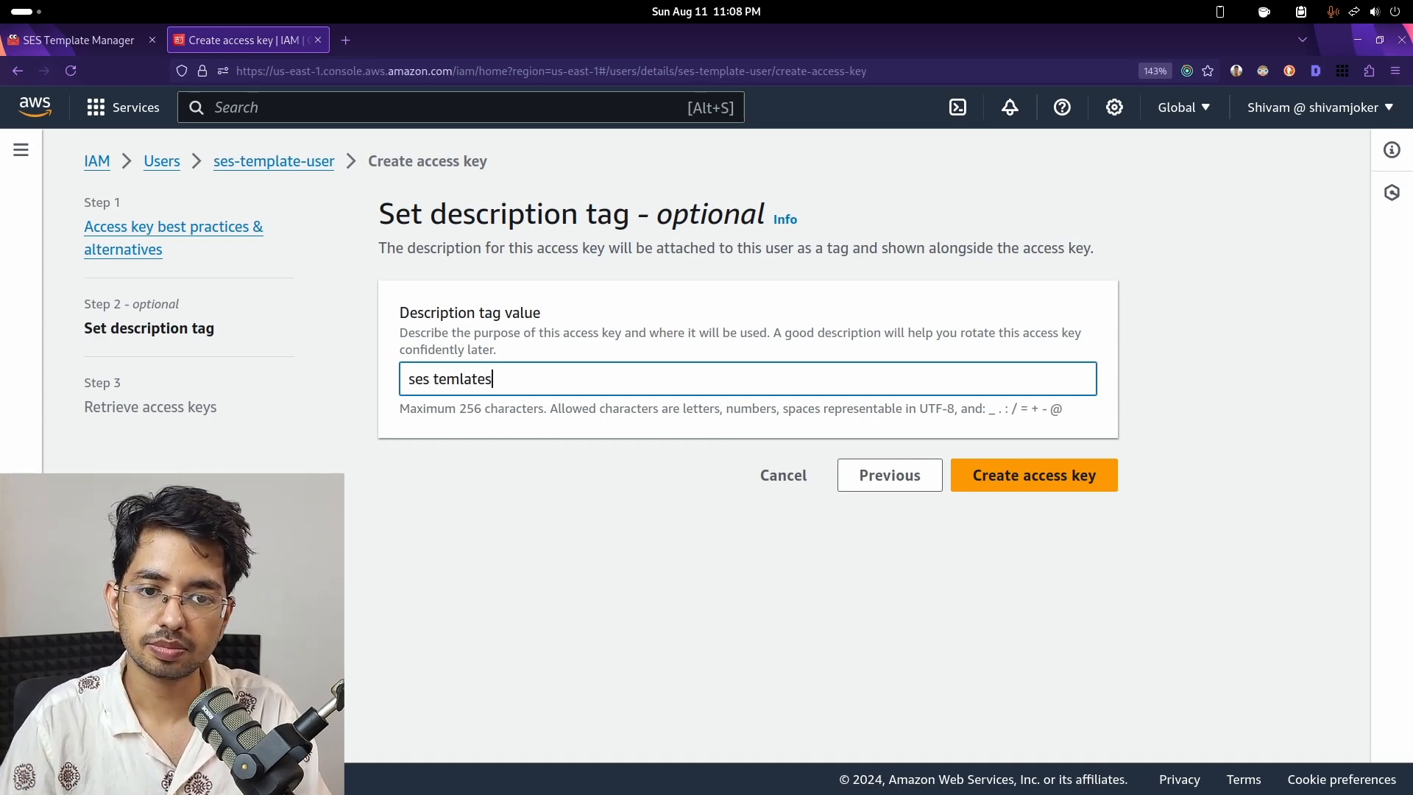
click(1043, 474)
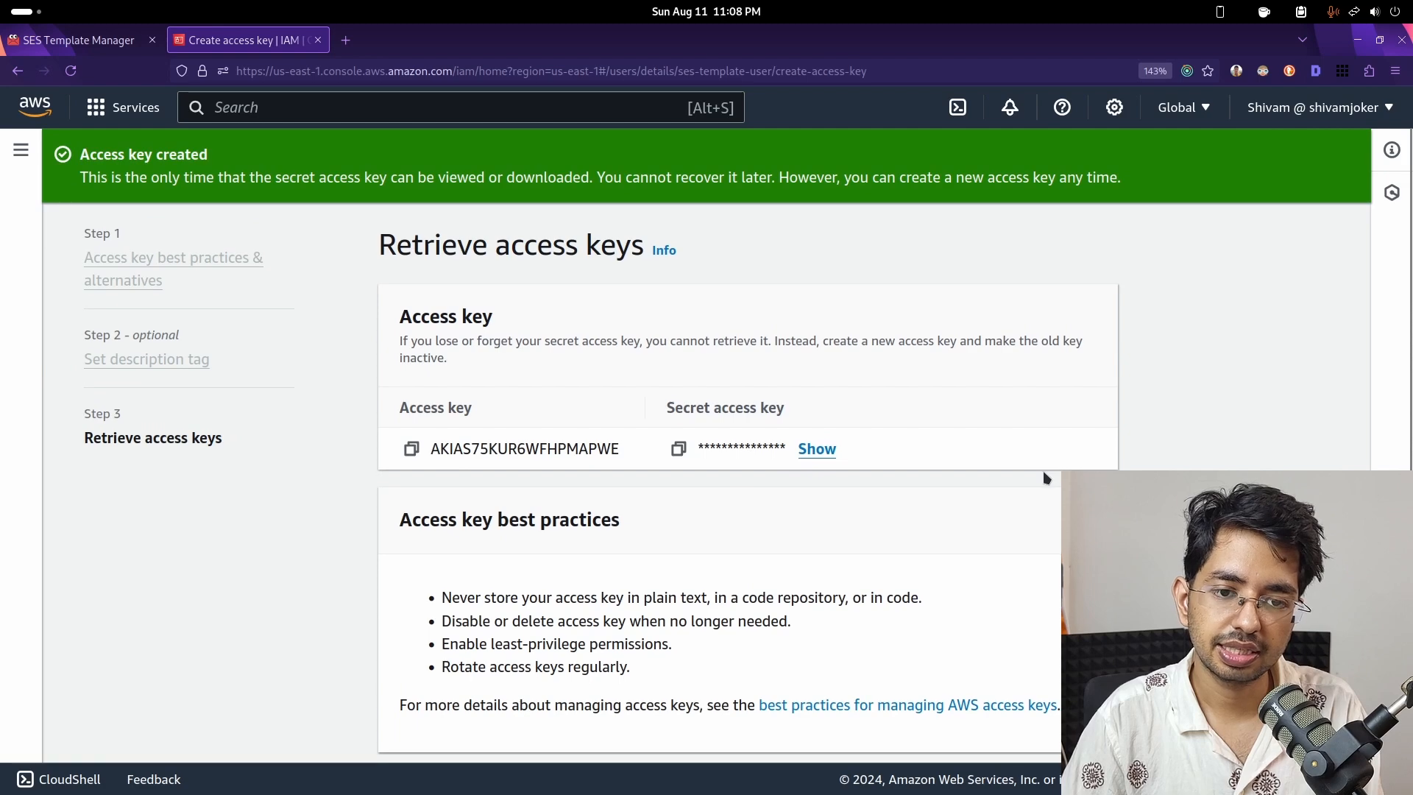
- Copy the new access key ID into the AWS Mail login form
click(410, 451)
click(81, 40)
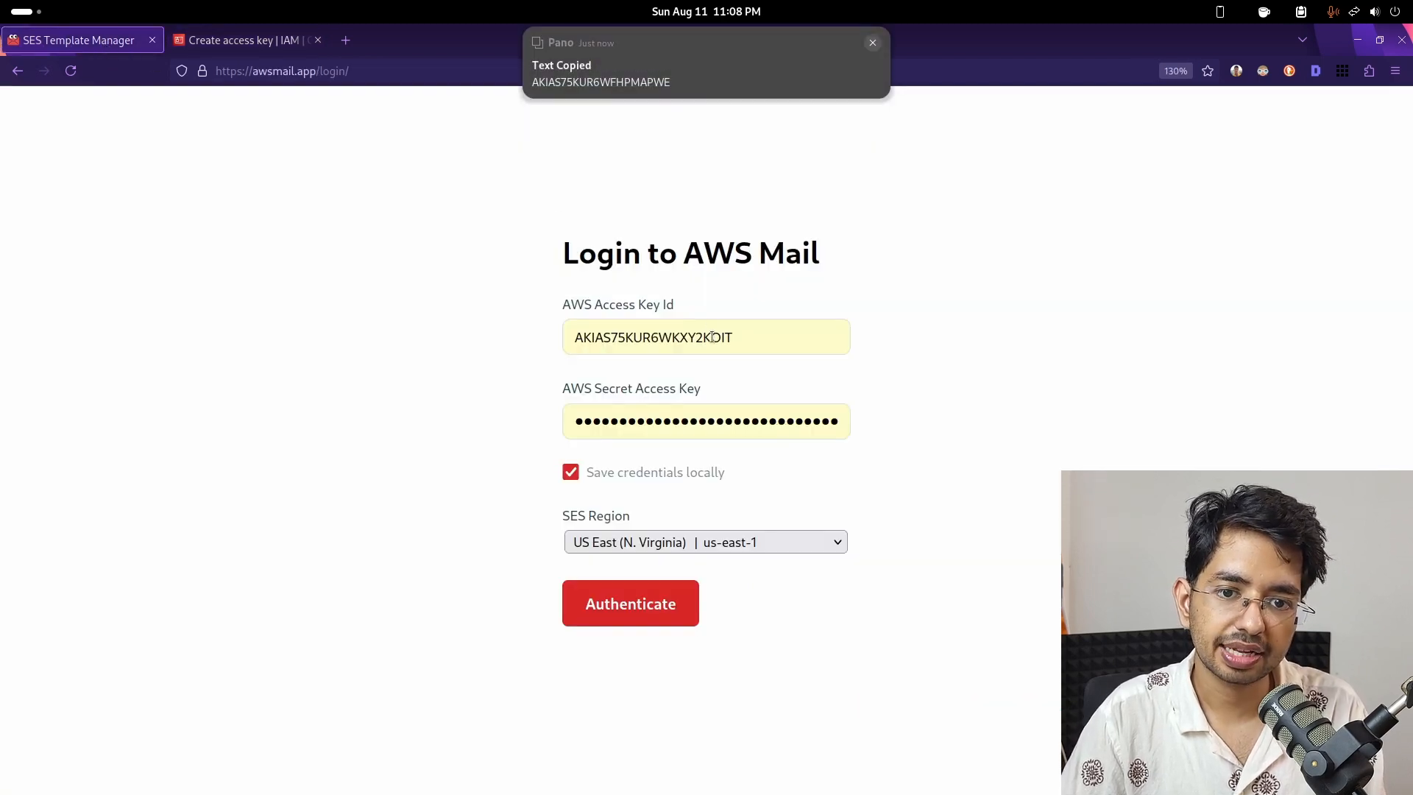
double_click(662, 337)
key(ctrl+v)
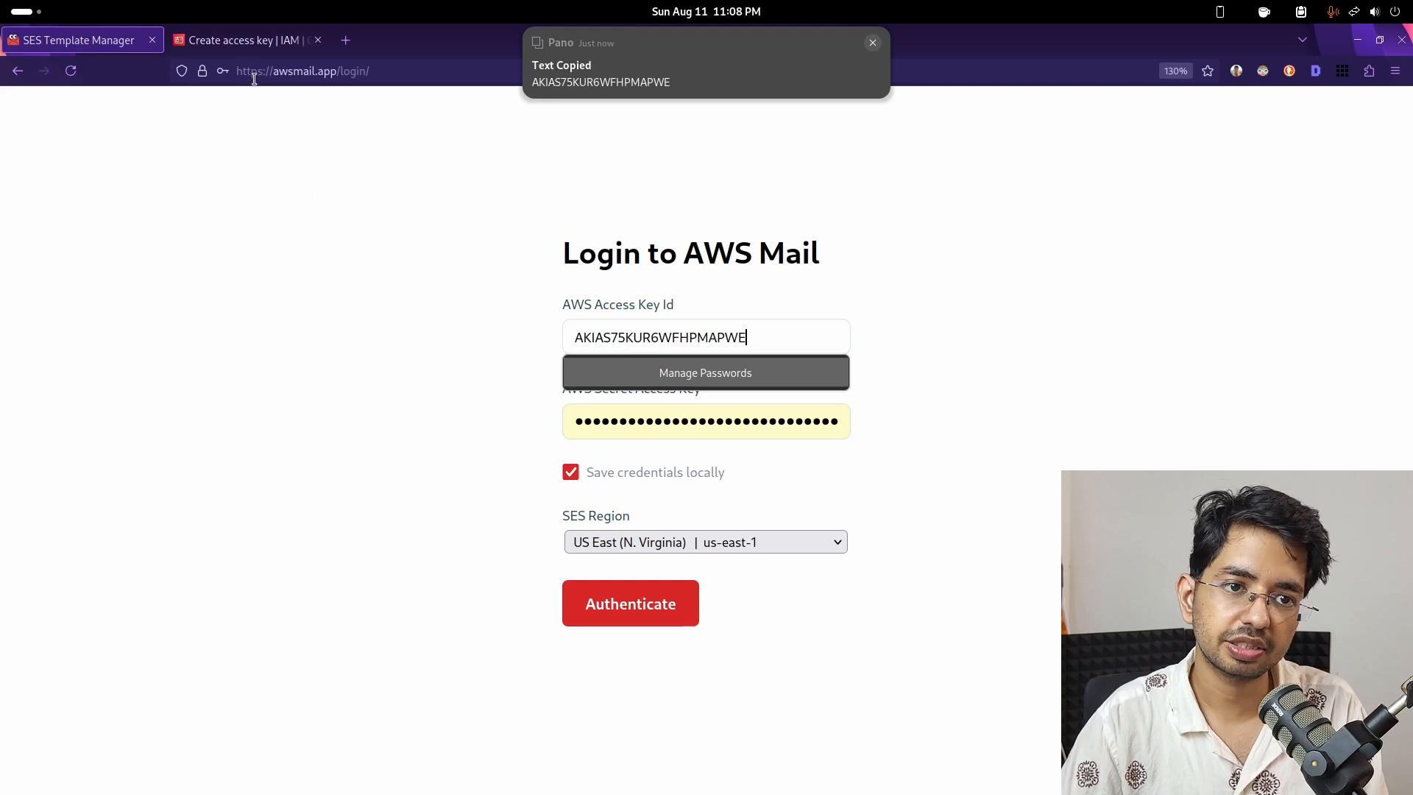
- Copy the secret access key into the AWS Mail login form
click(243, 40)
click(677, 448)
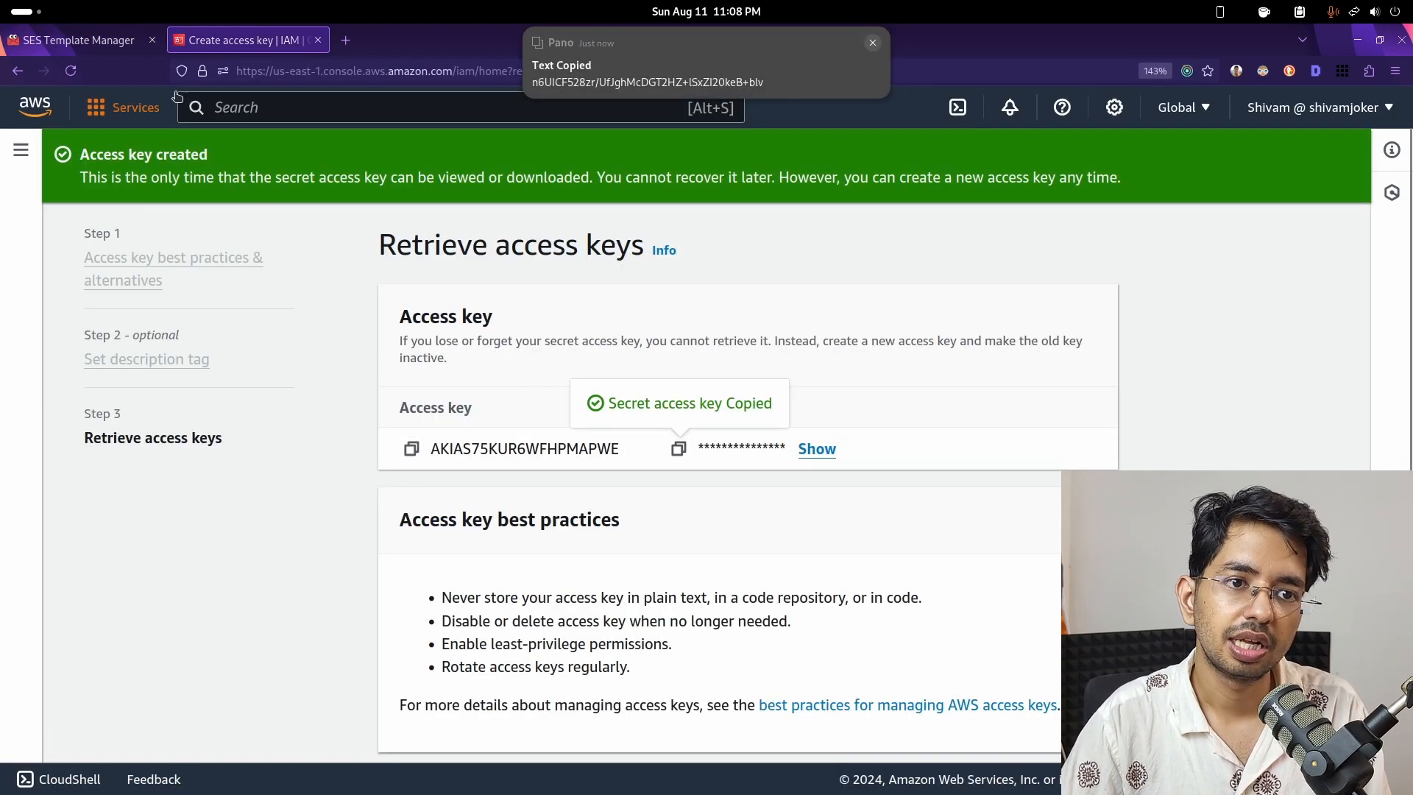
click(81, 39)
double_click(757, 423)
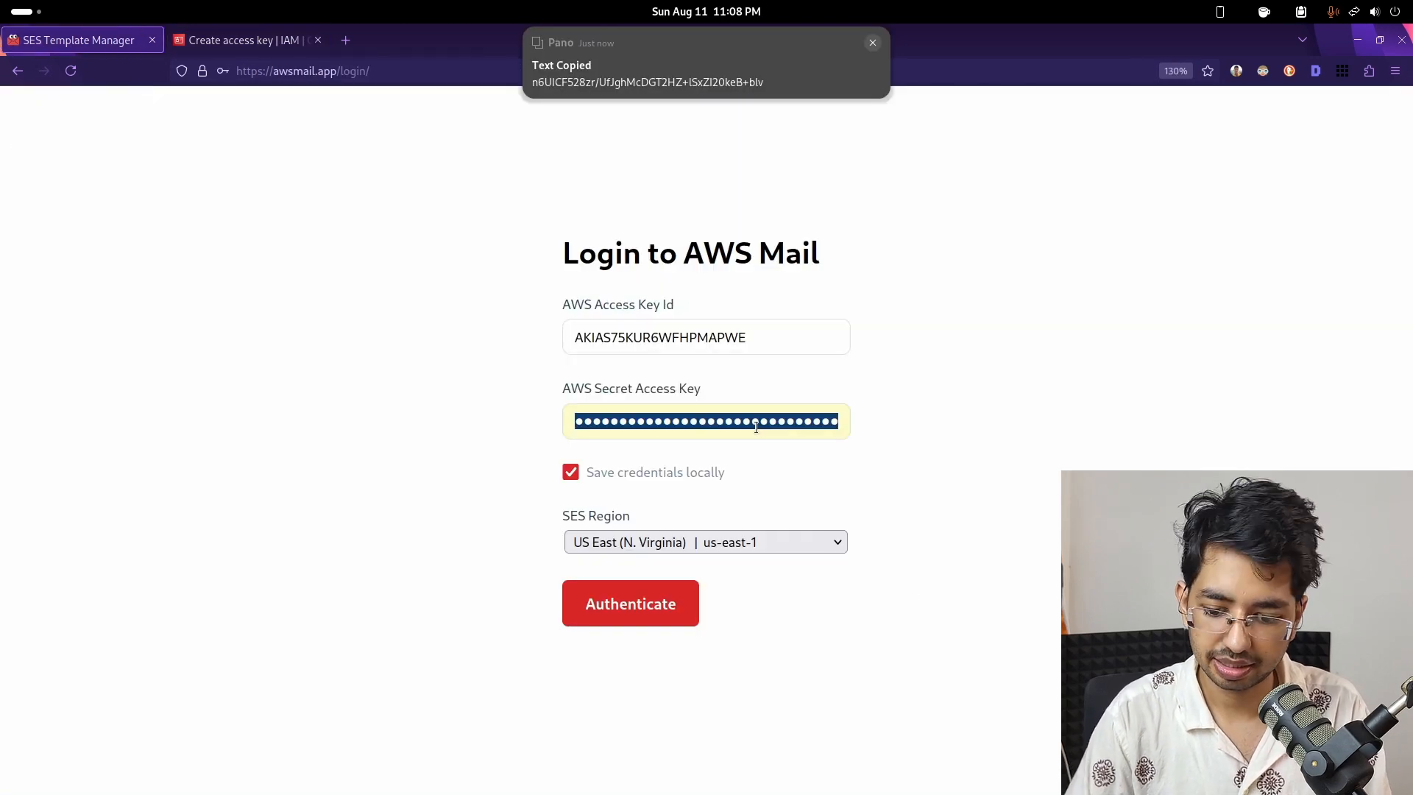
key(ctrl+v)
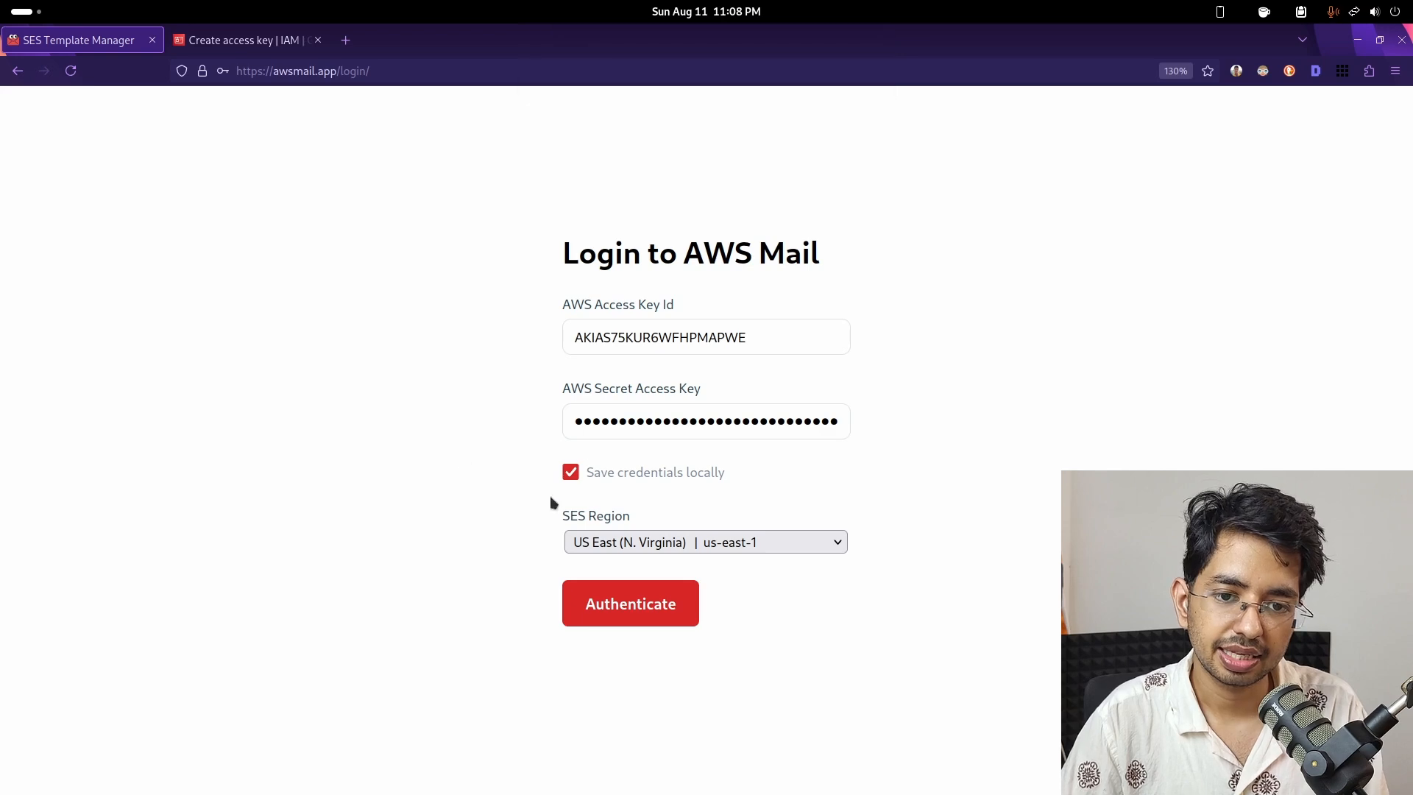
- Choose US East (Ohio) as the SES region and log in to AWS Mail
click(646, 543)
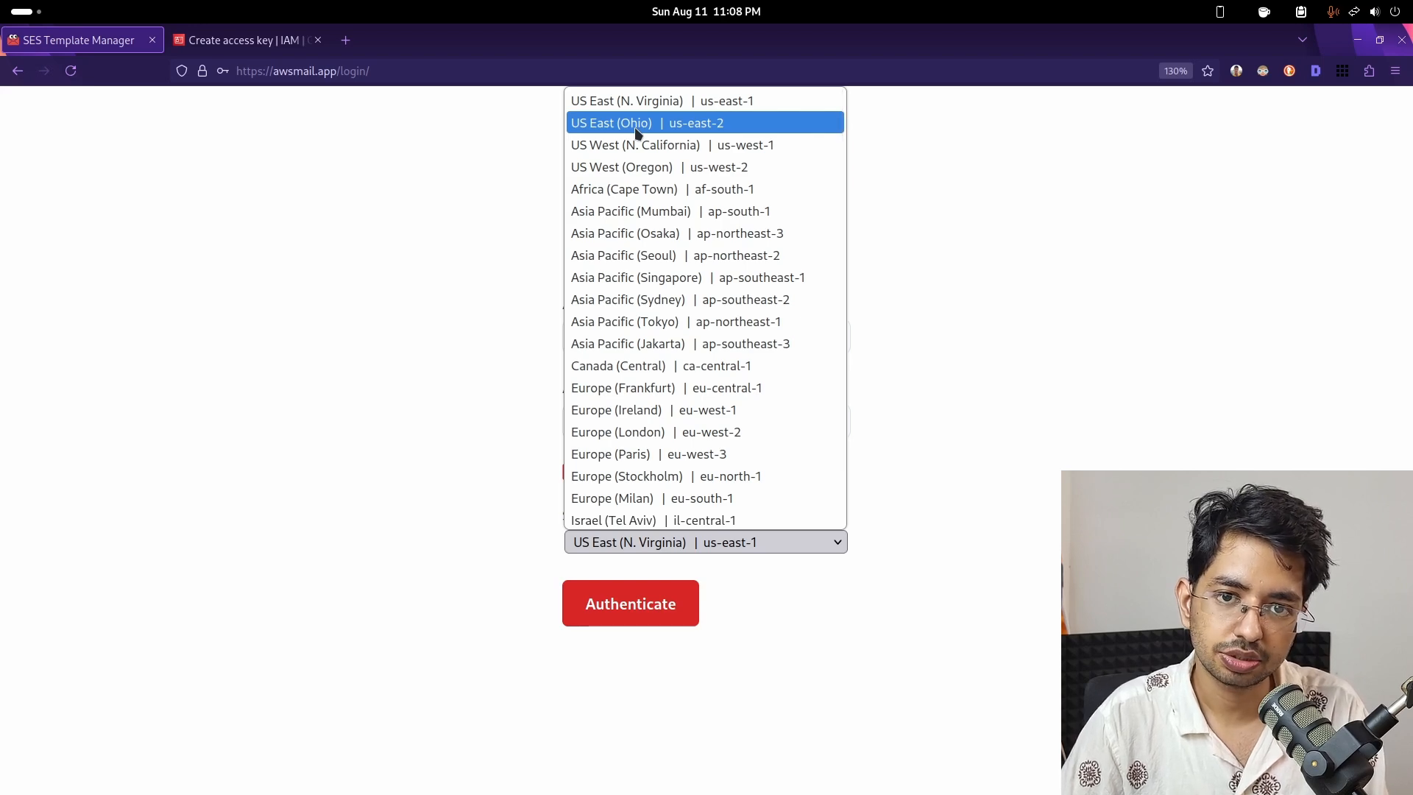
click(693, 127)
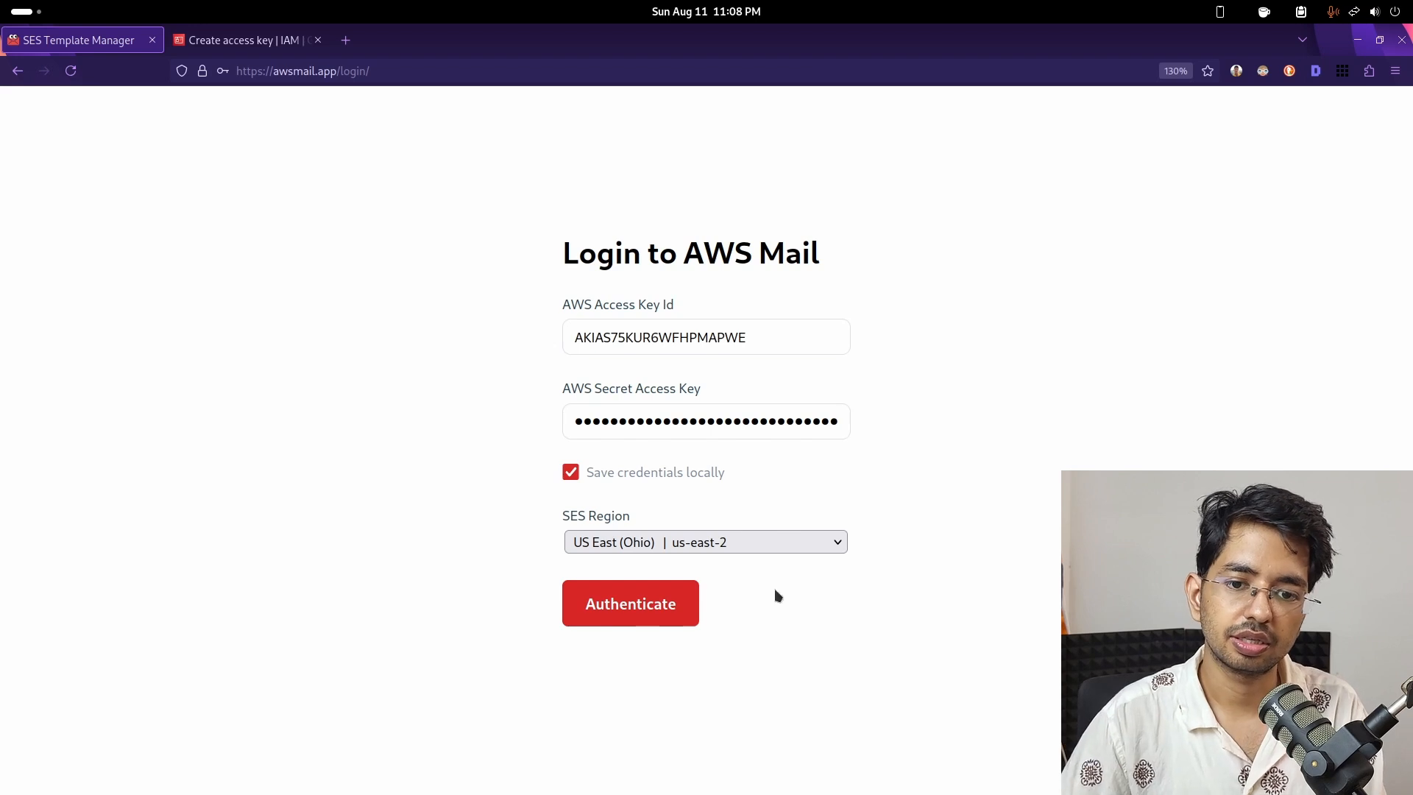
click(717, 548)
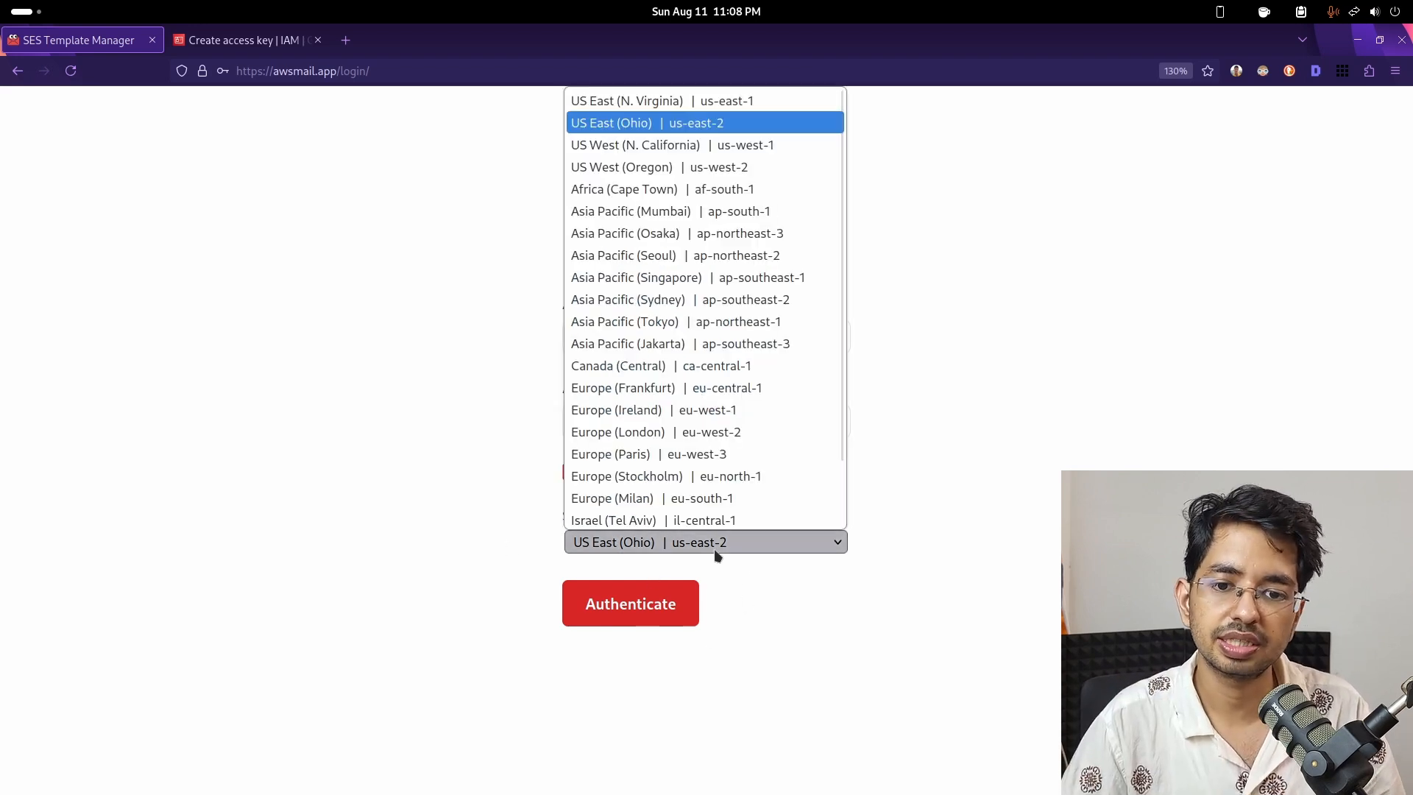
click(671, 131)
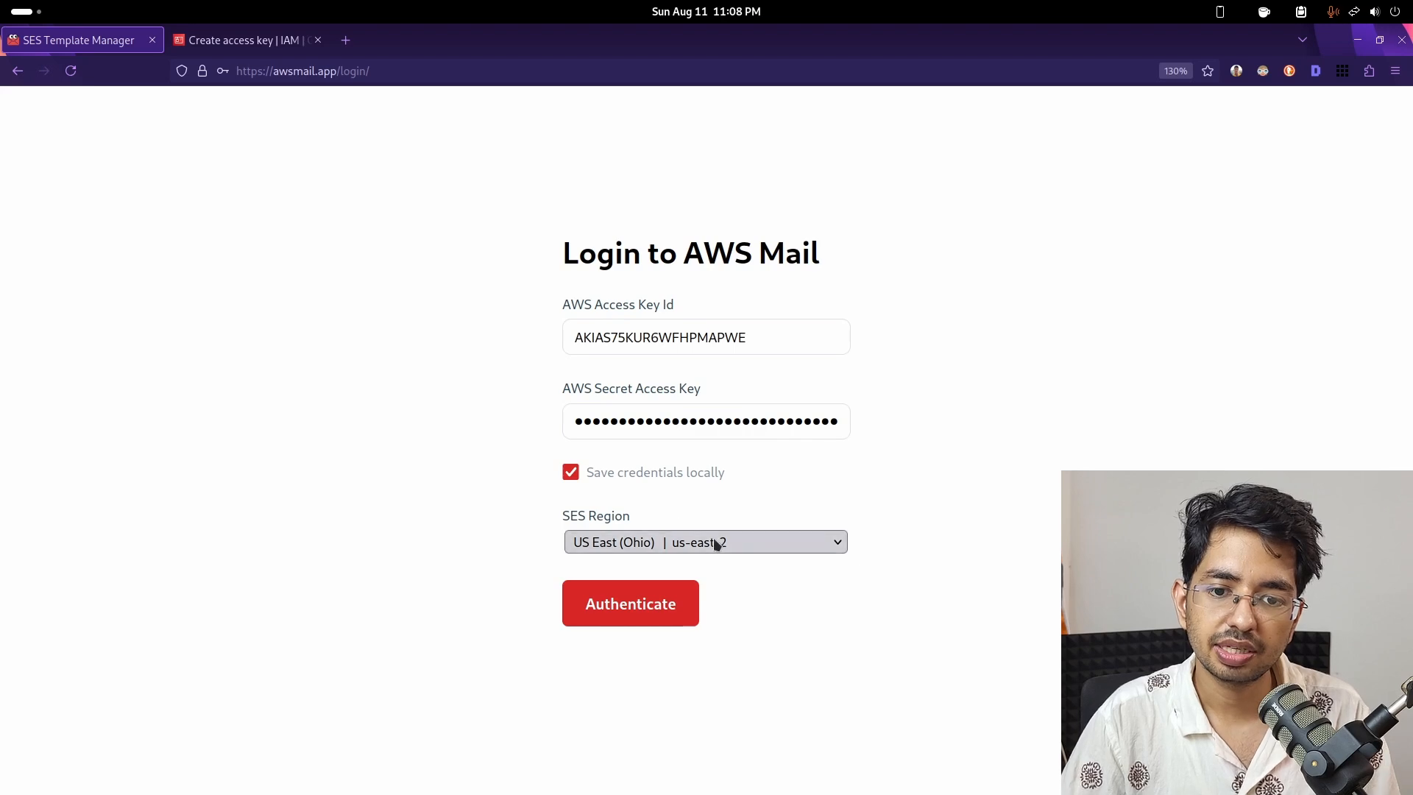
click(618, 604)
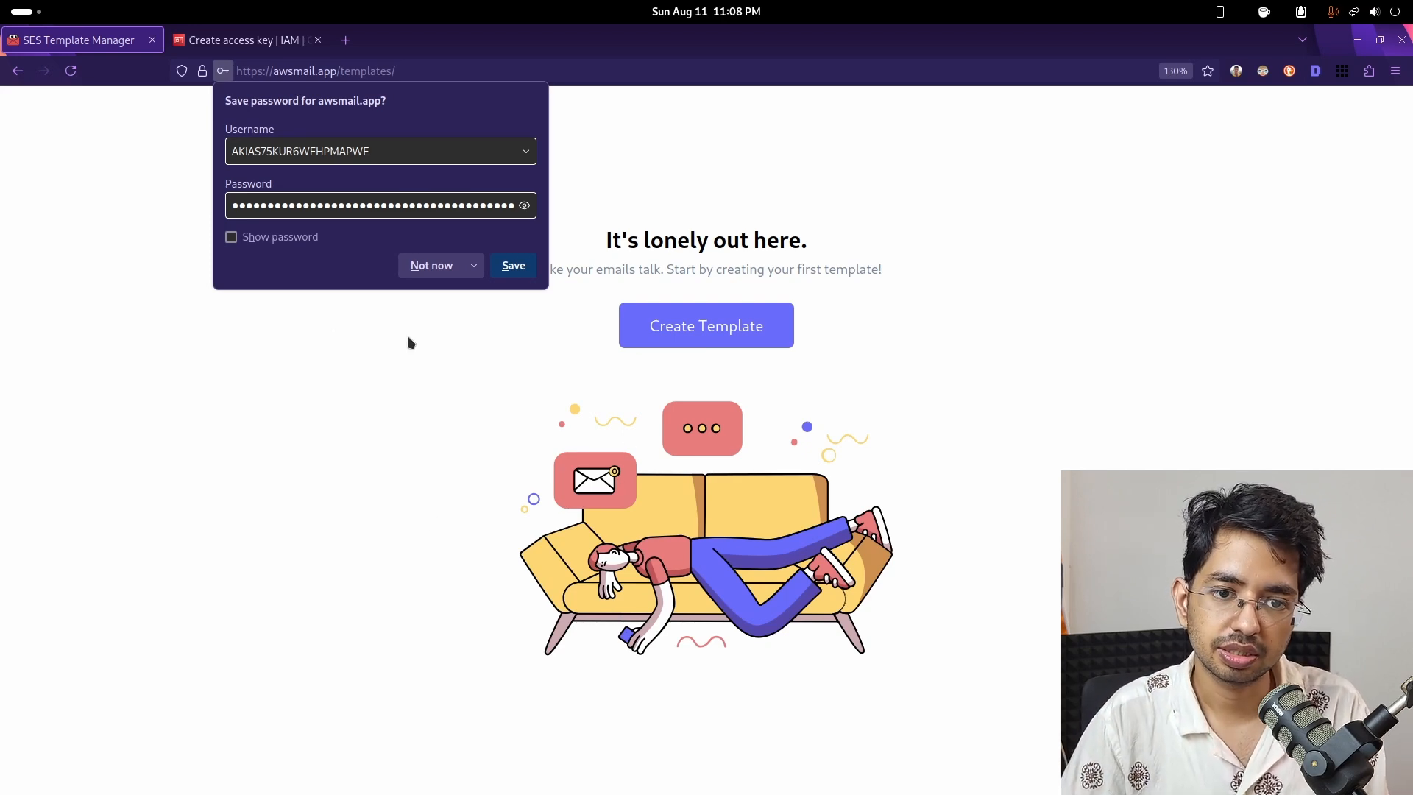
- Dismiss the save-password prompt and start a new email template
click(403, 443)
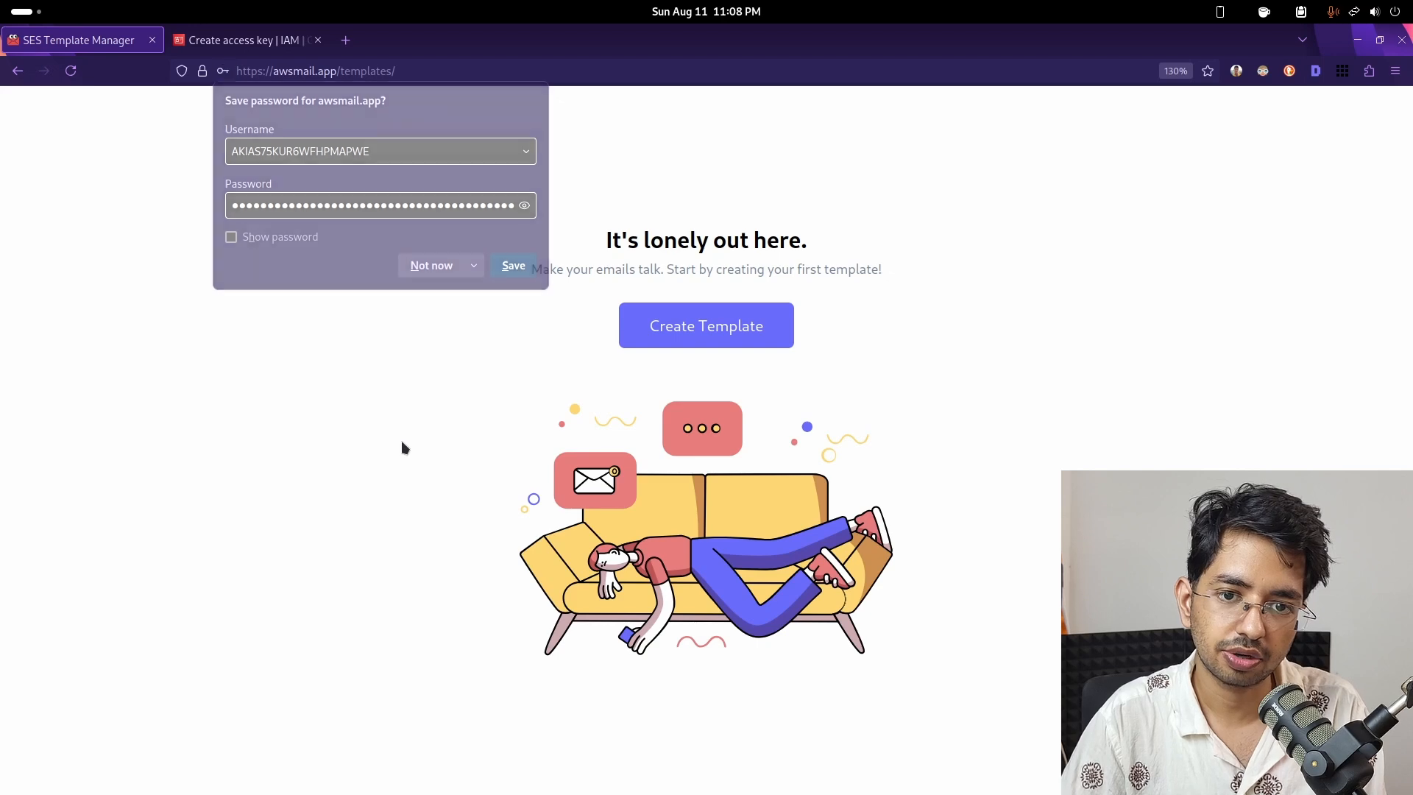
click(680, 335)
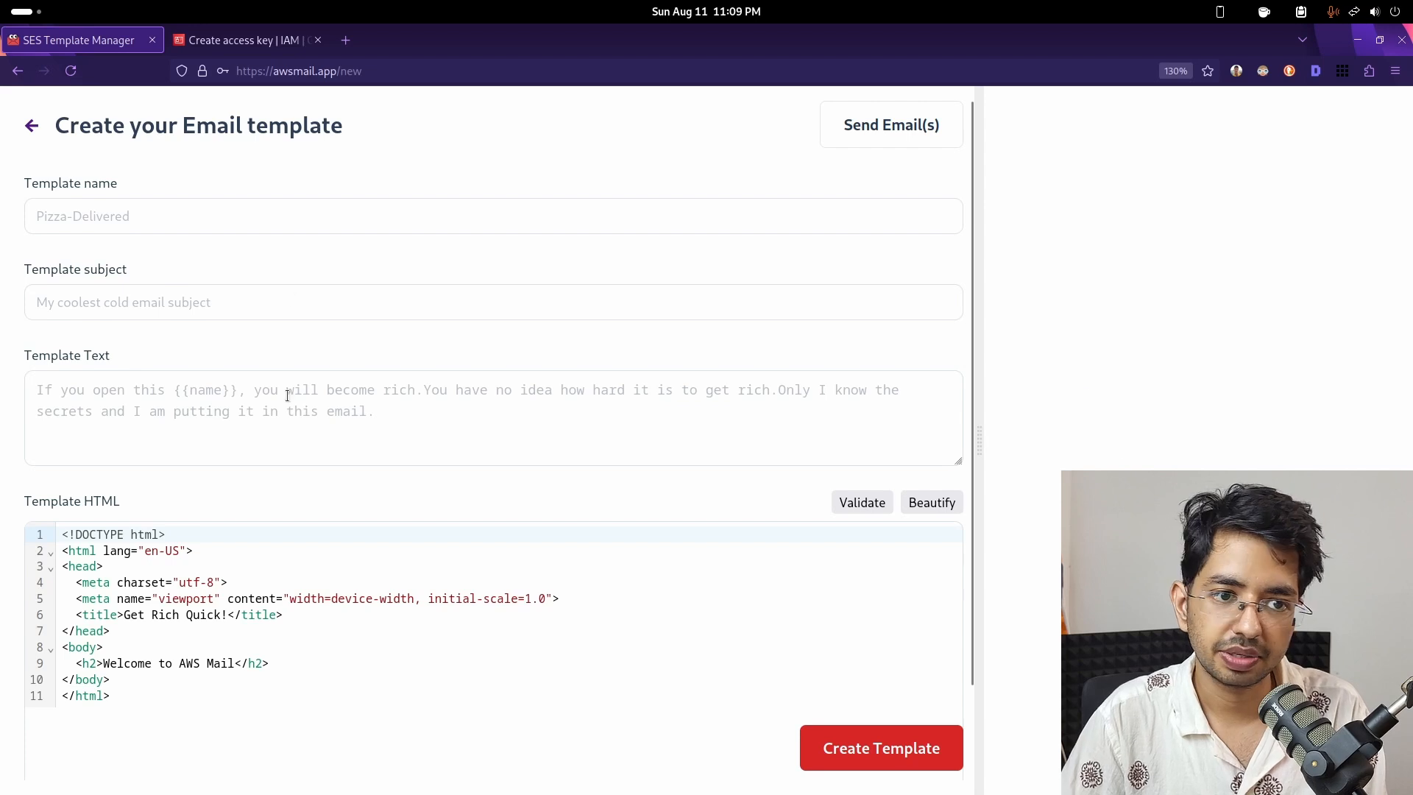
- Enter name demo-template, subject 'Welcome to LearnAWS.io' and text 'Get rich quick'
click(245, 216)
text(demo-template)
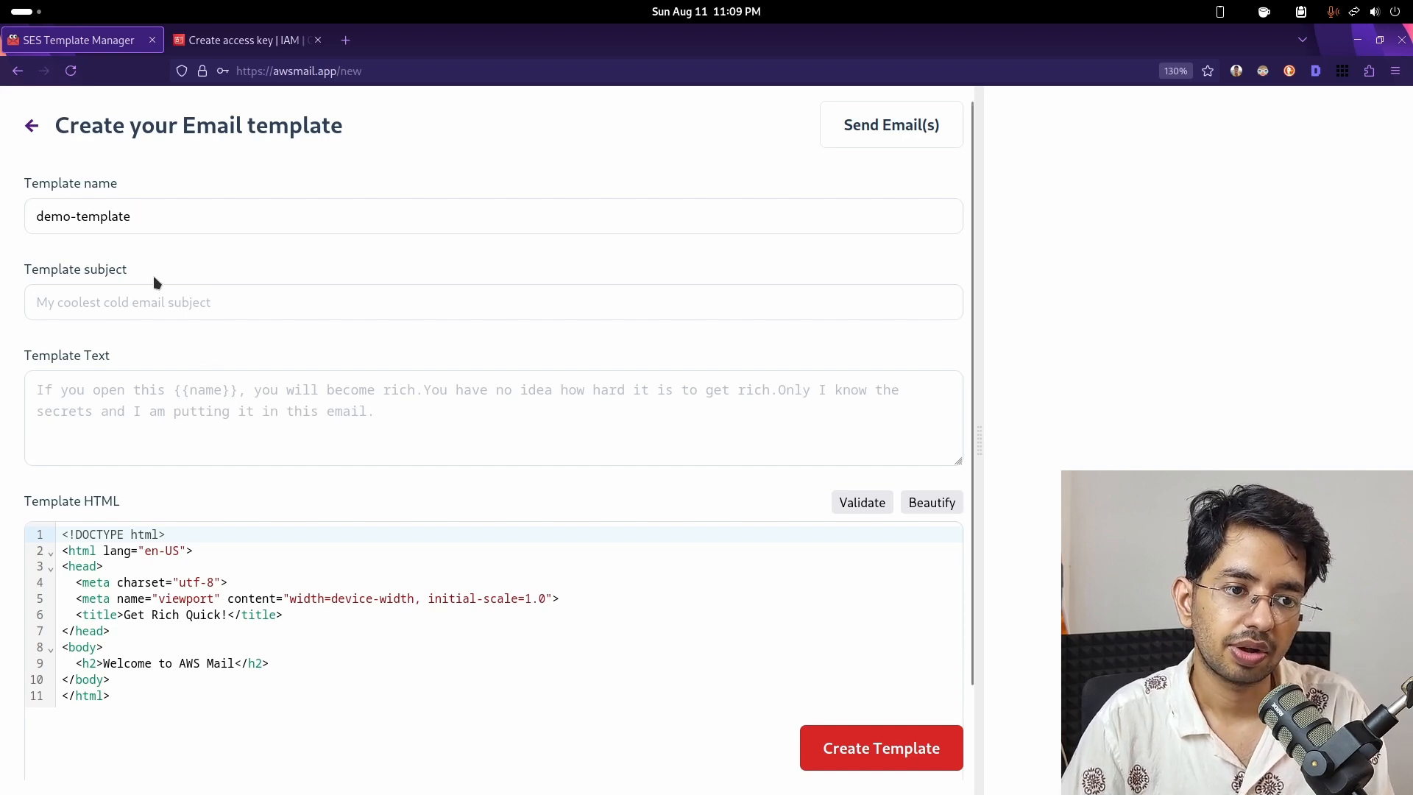
key(Return)
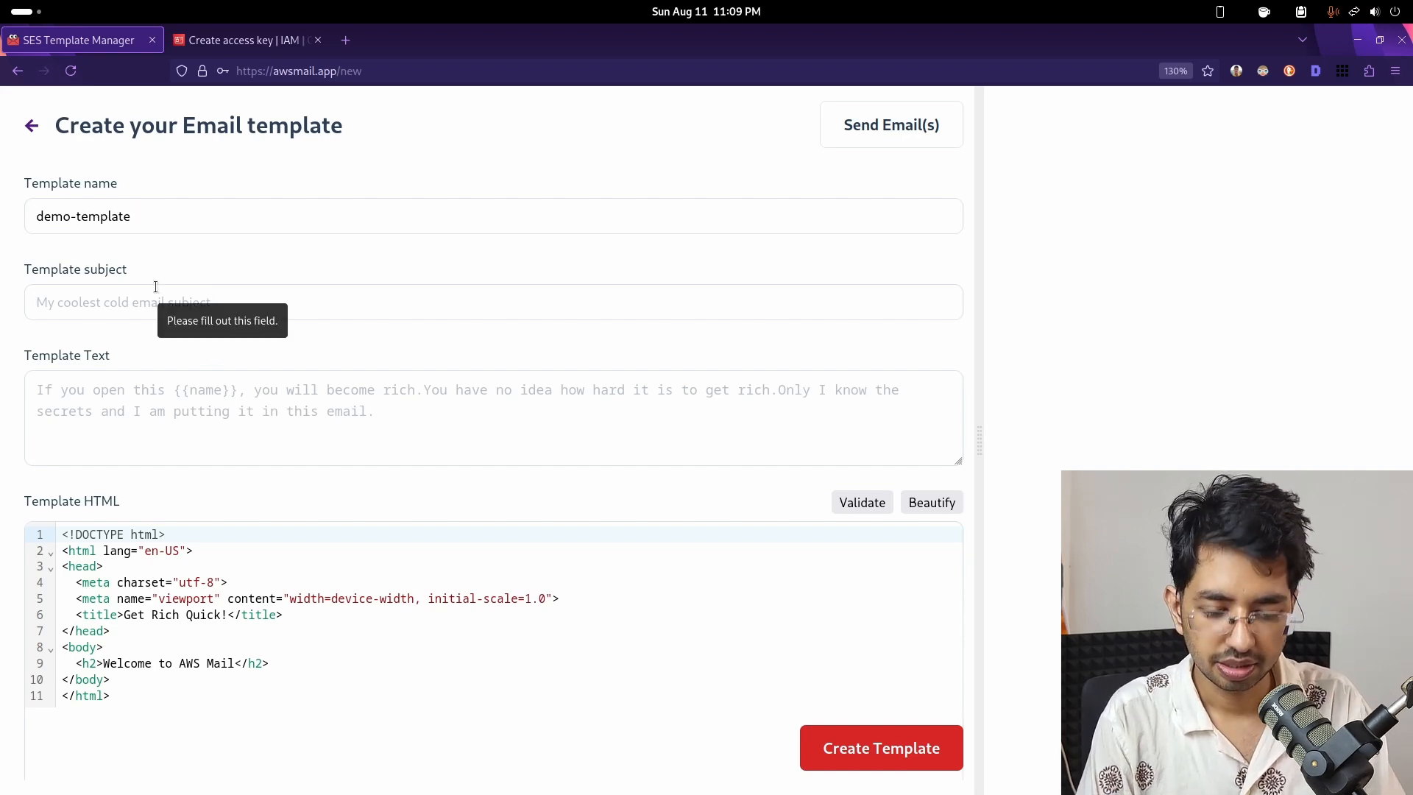
text(Welcome)
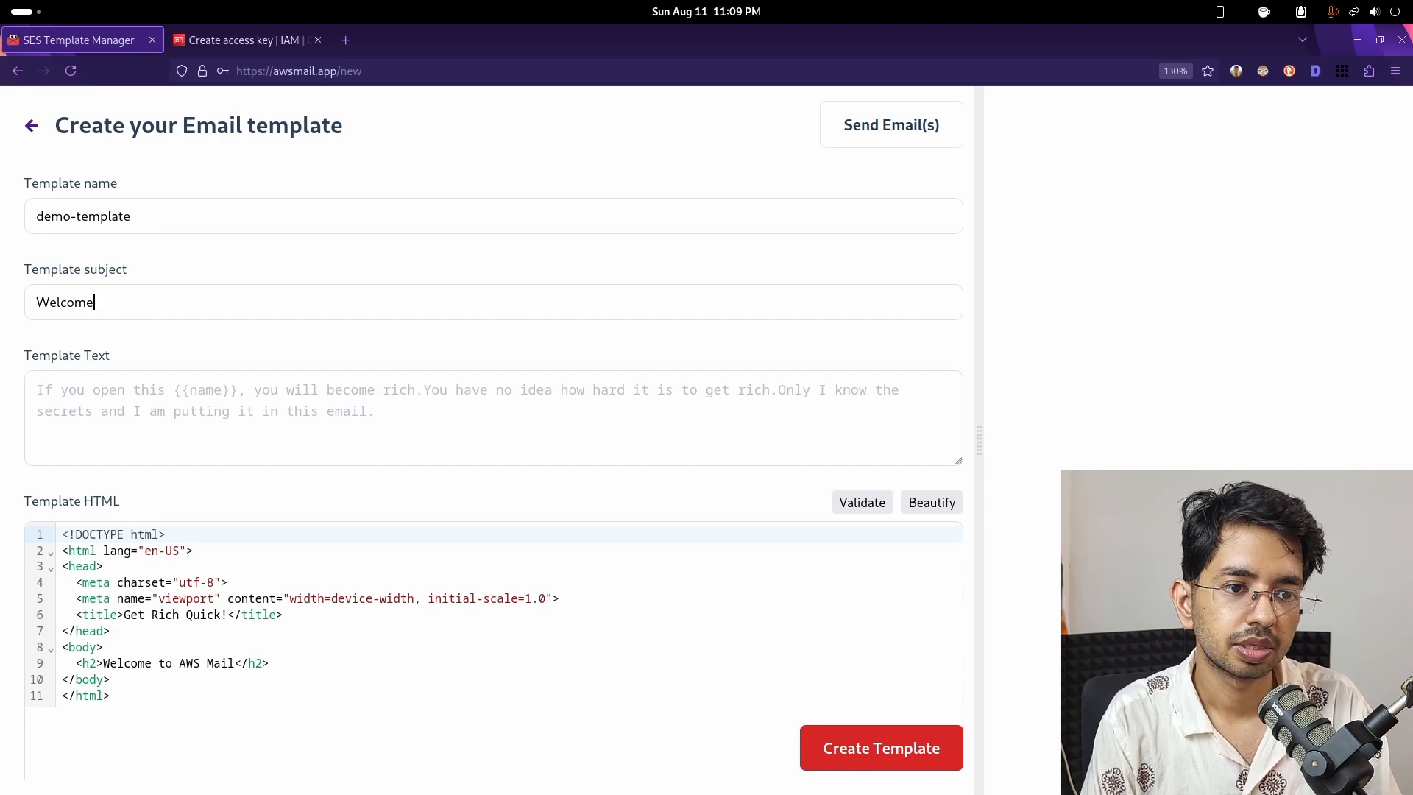
text( to LearnAWS)
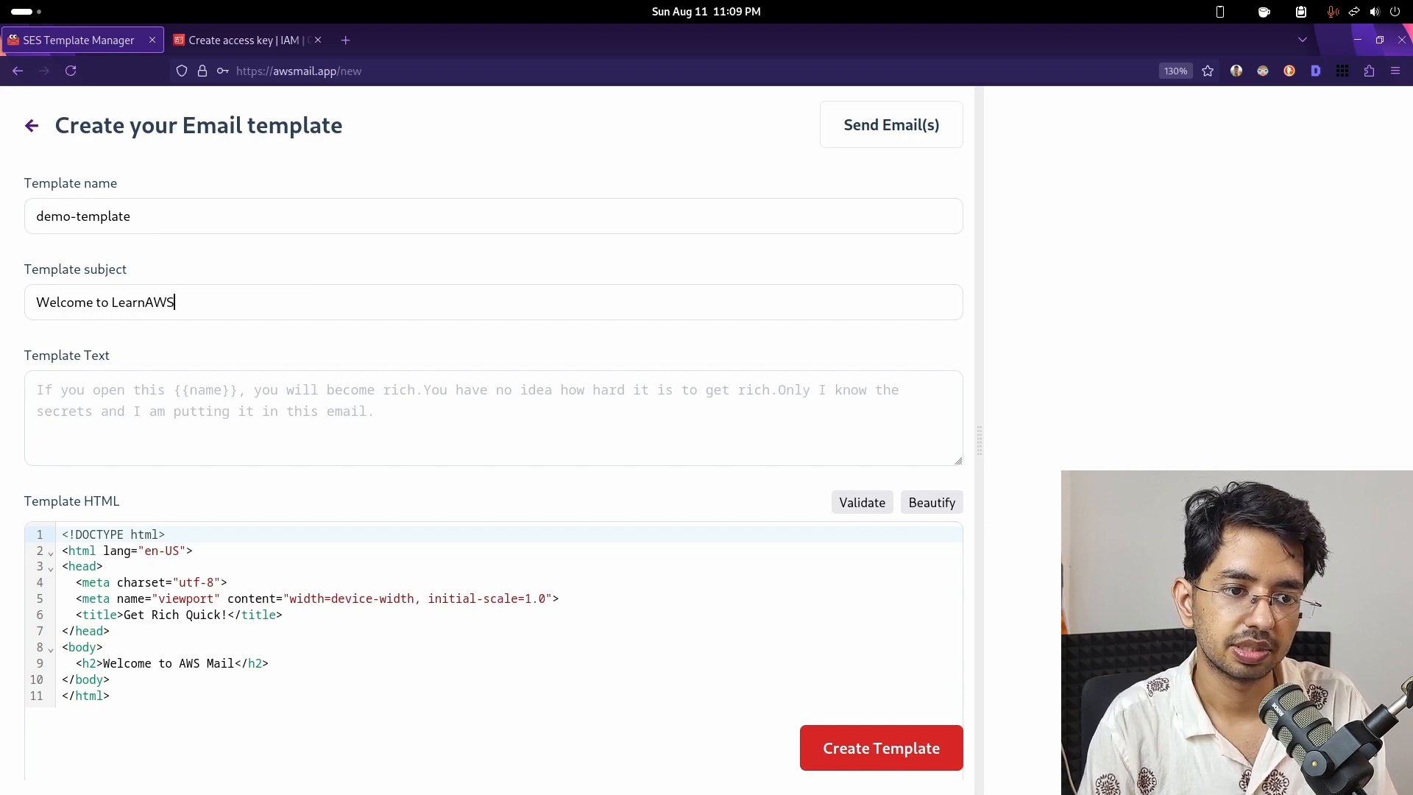
text(.io)
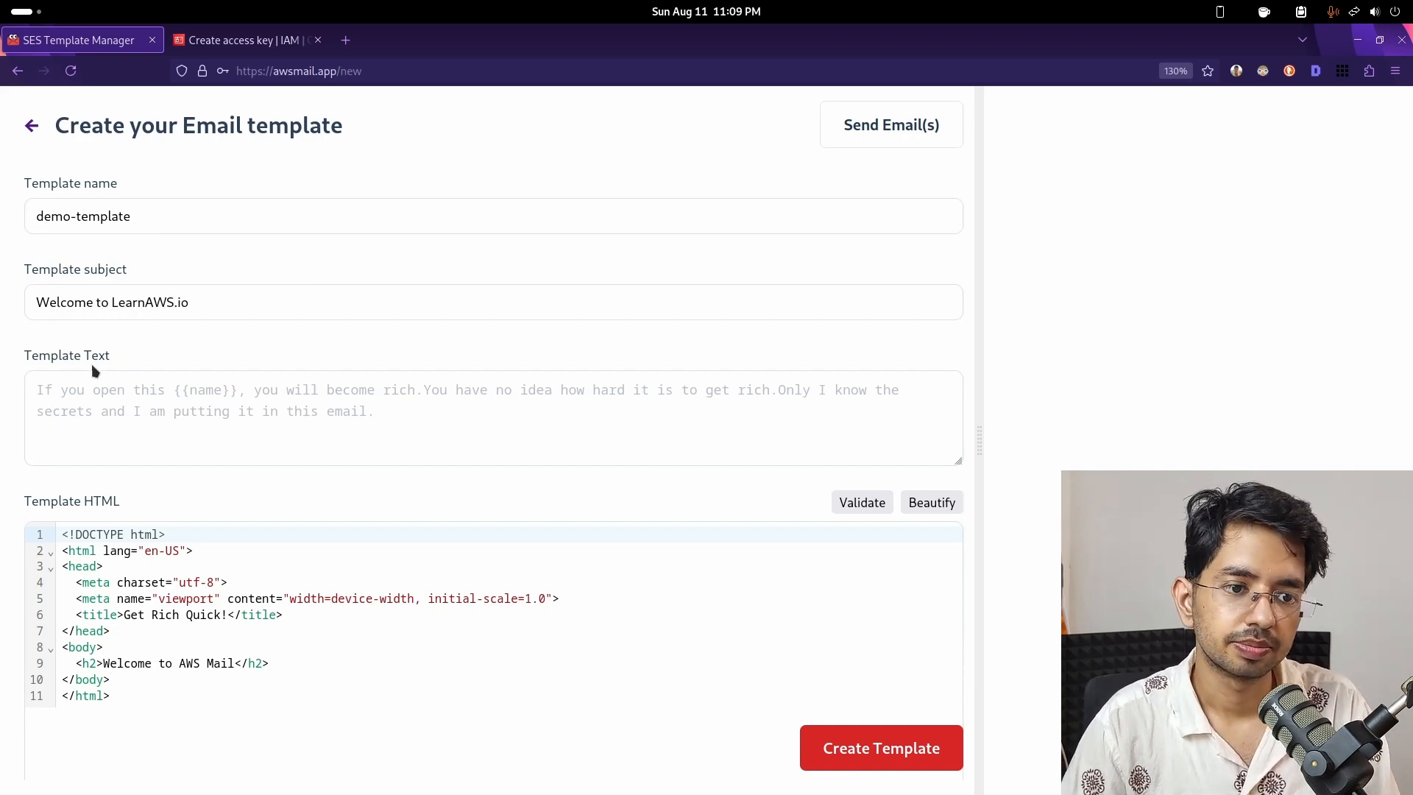
click(124, 409)
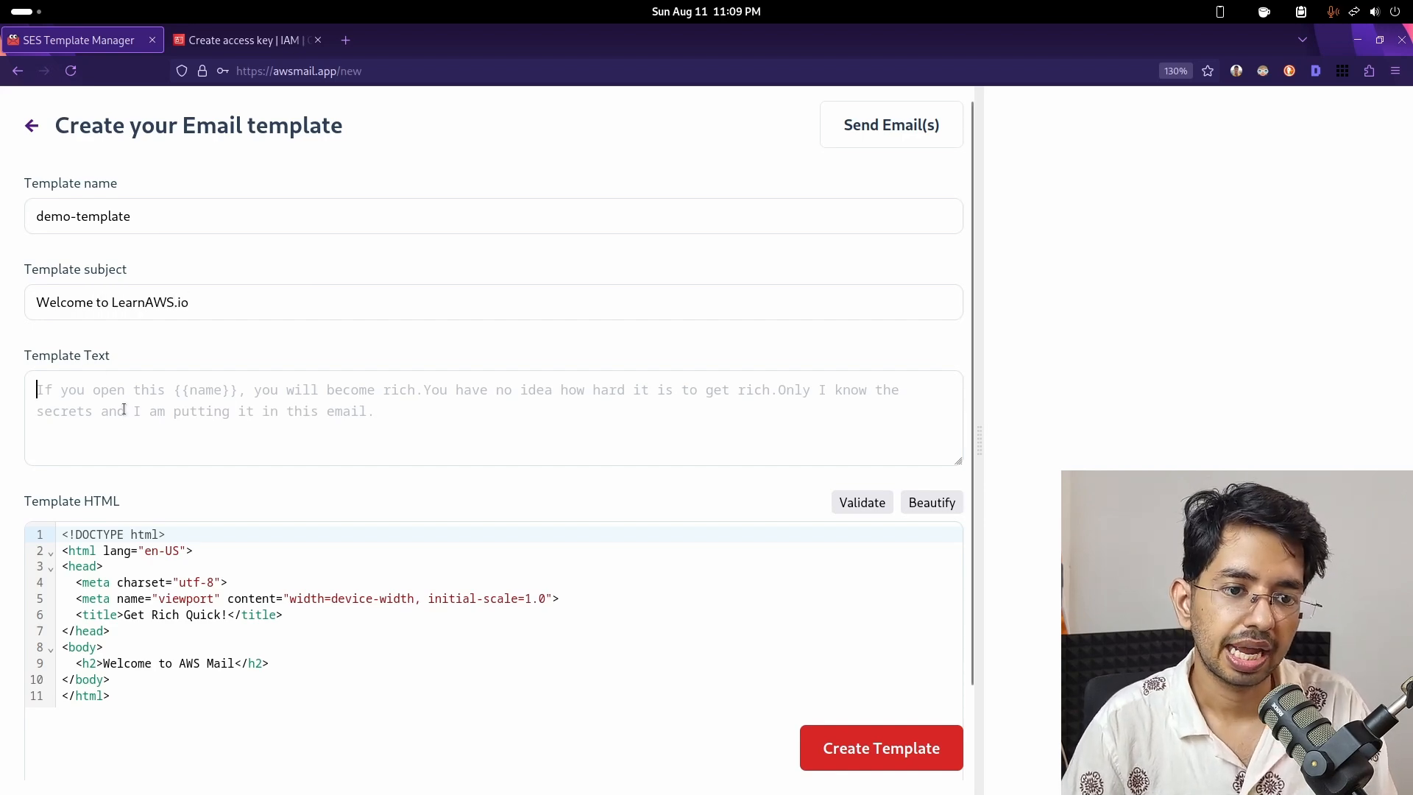
click(487, 612)
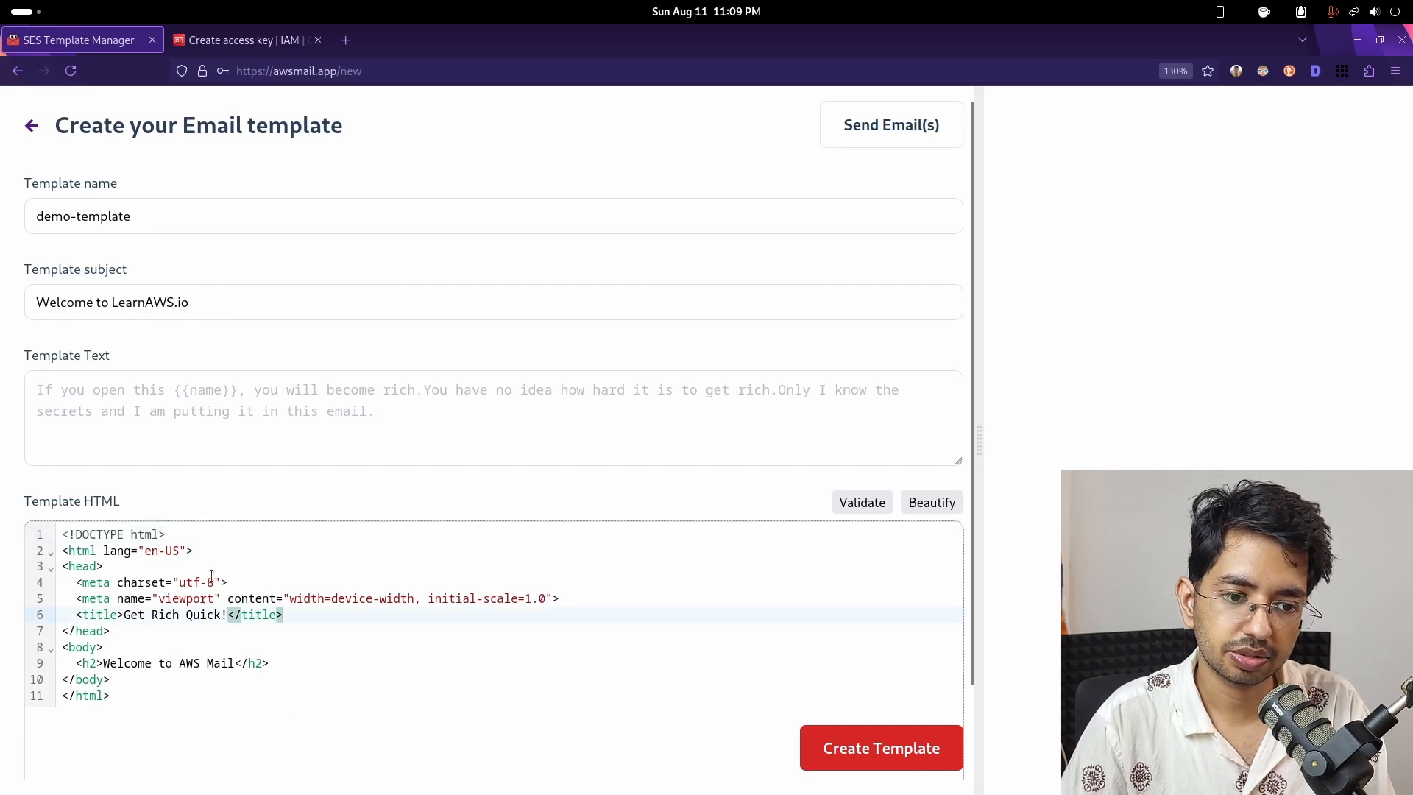
click(179, 410)
text(G)
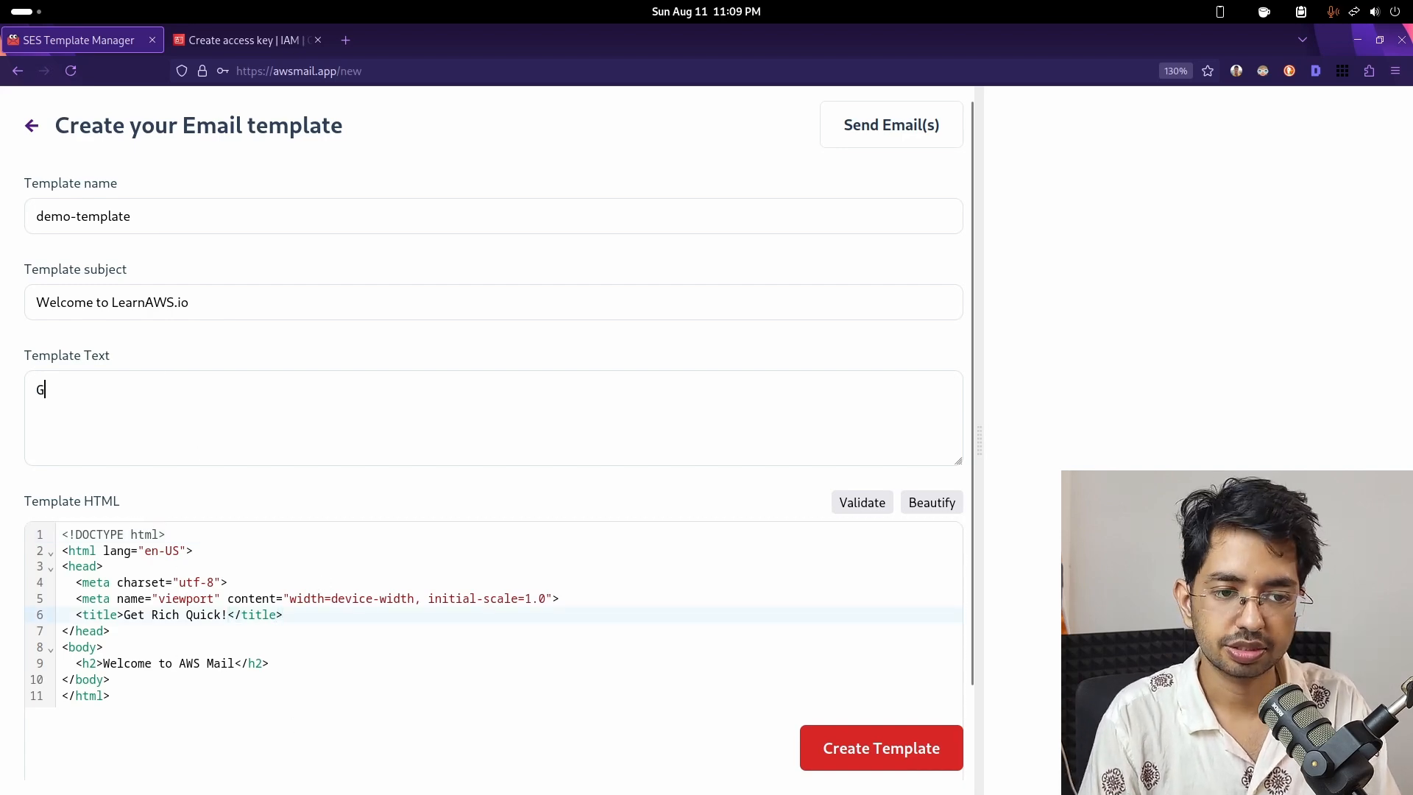
text(et rich quick)
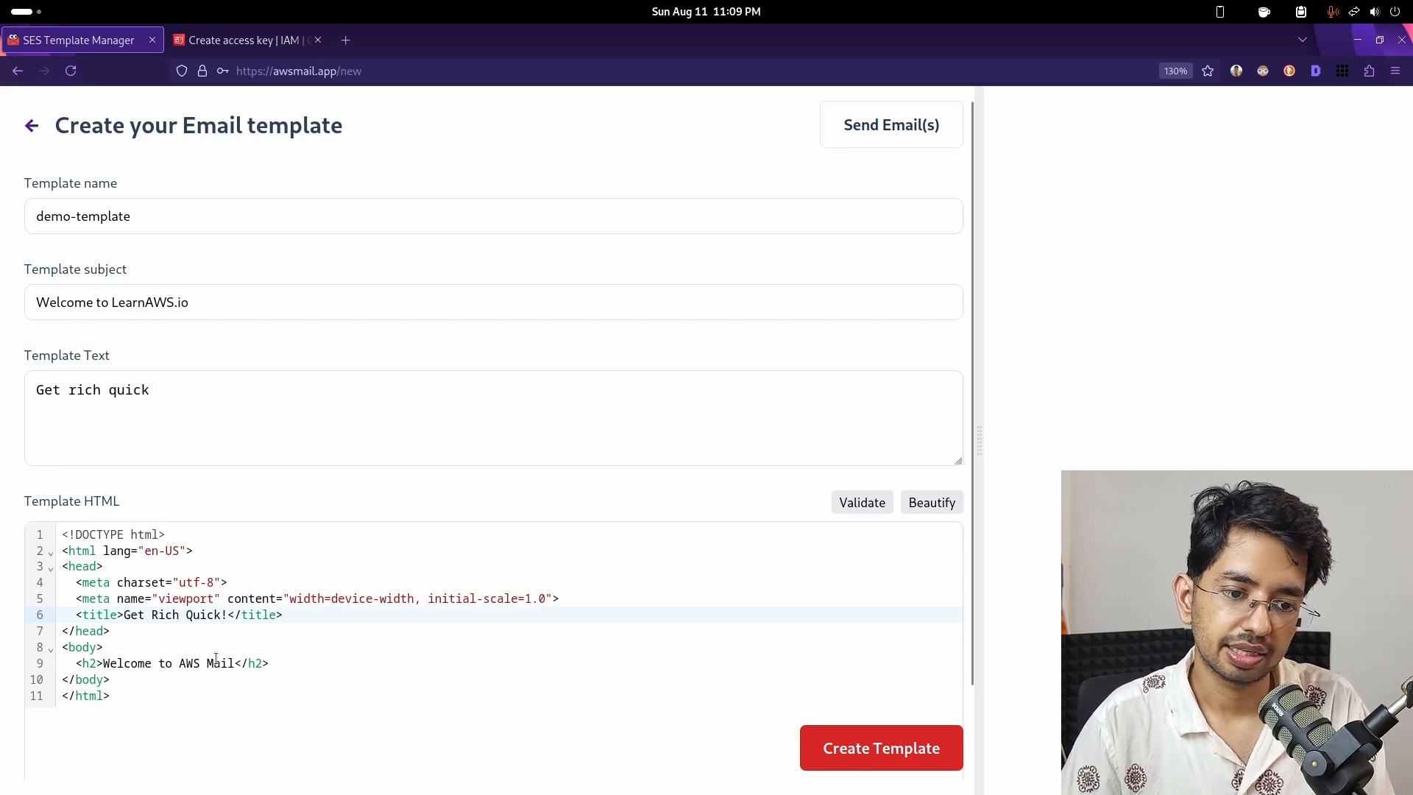
- Validate the template HTML and beautify its formatting
scroll(598, 624, down, 2)
scroll(612, 457, up, 2)
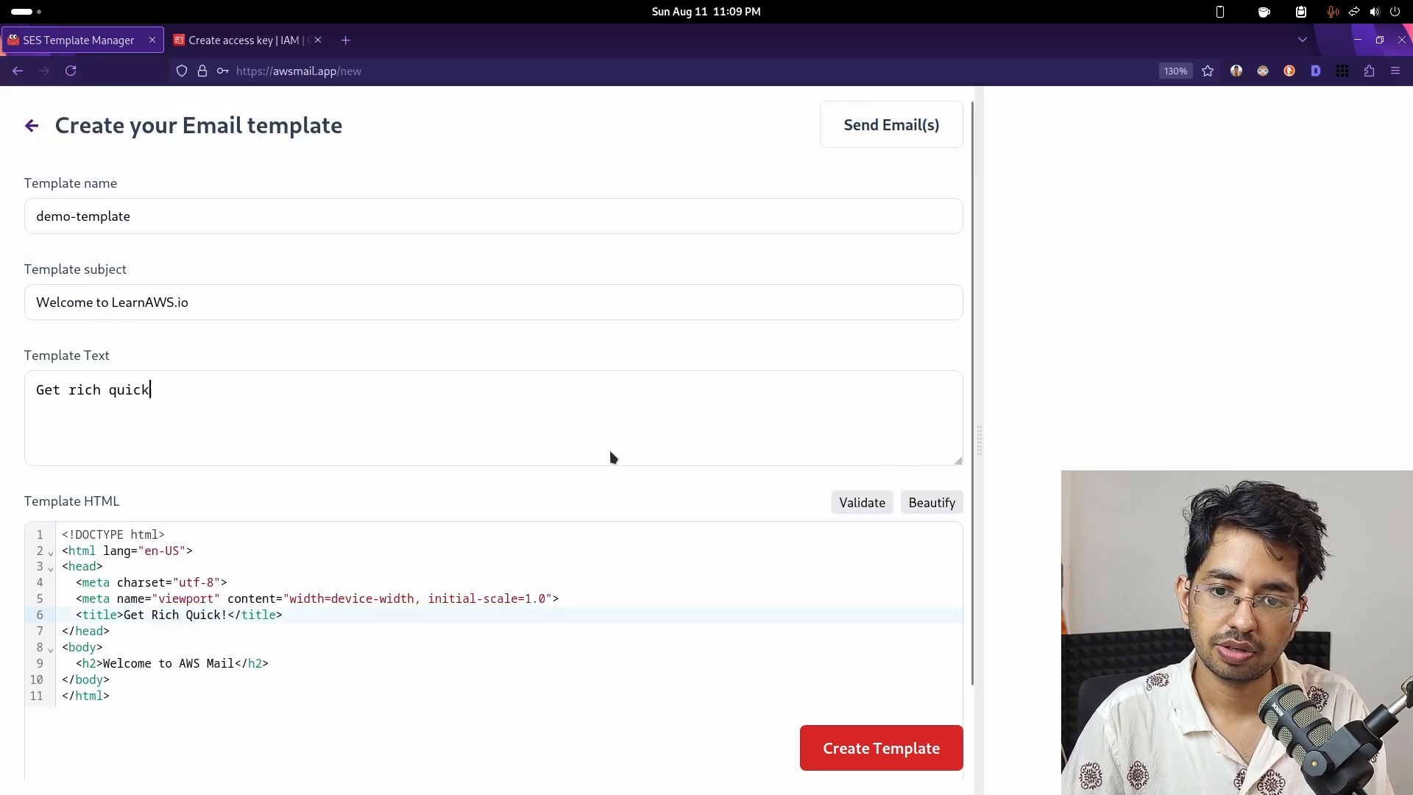
click(850, 507)
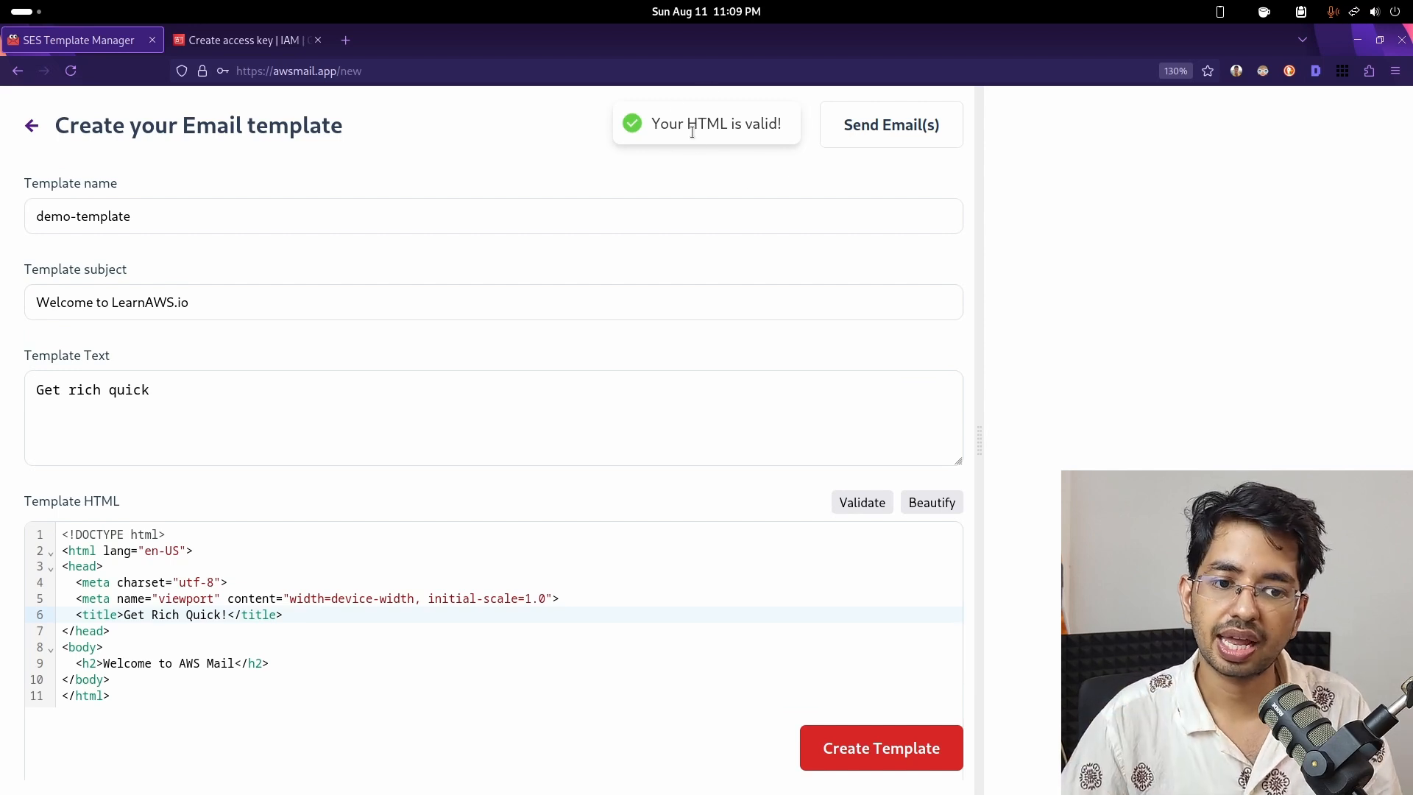
click(935, 502)
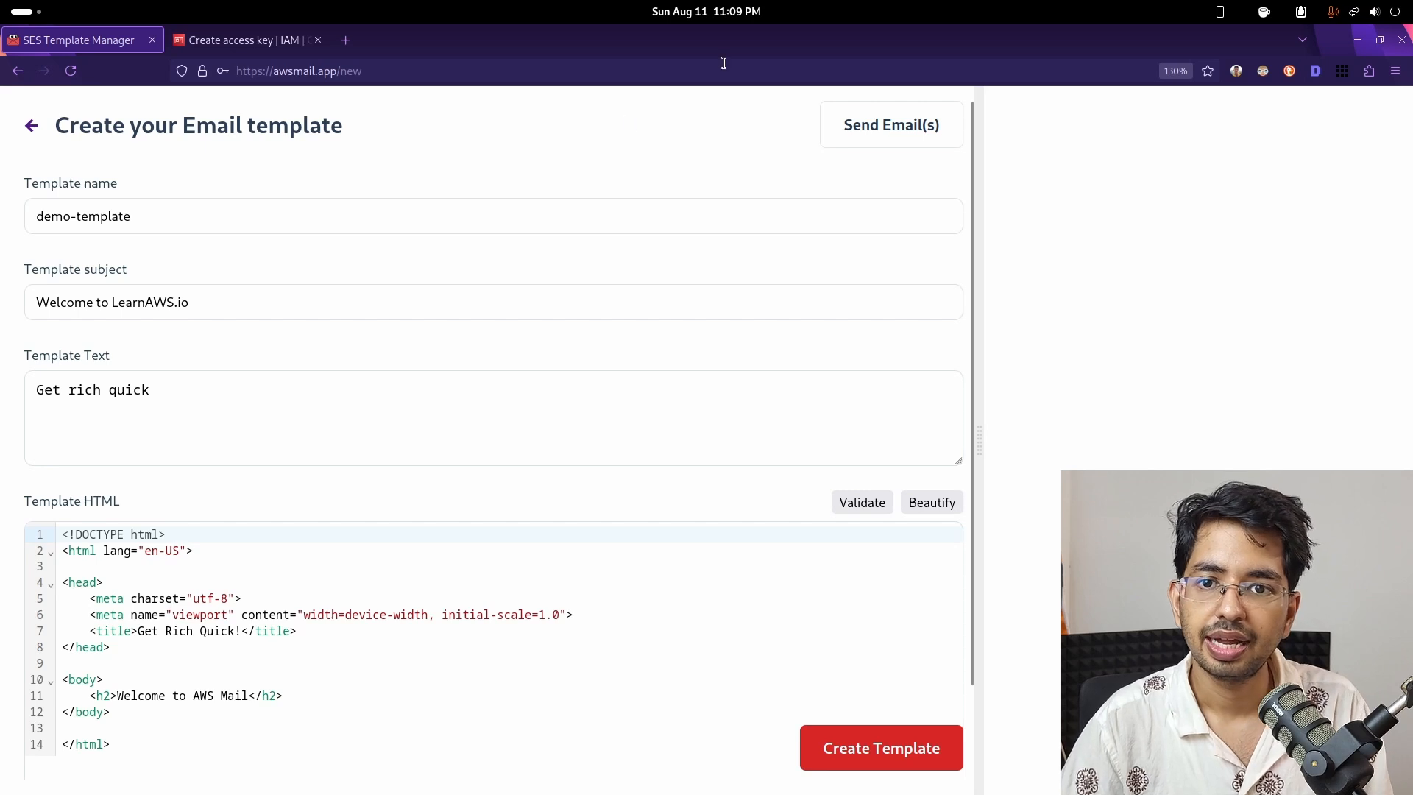
- Save demo-template after opening and closing the Send Email(s) form
click(872, 137)
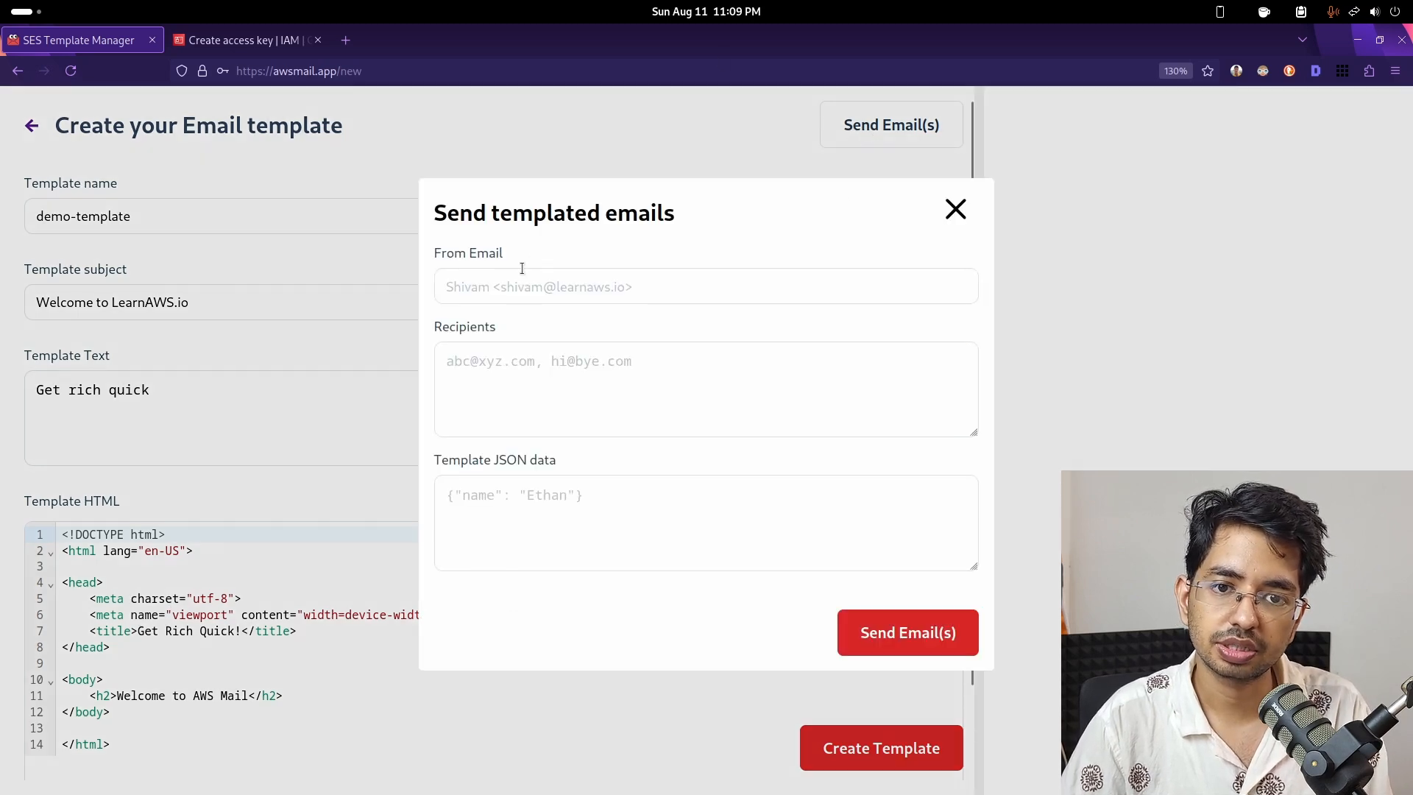
click(956, 211)
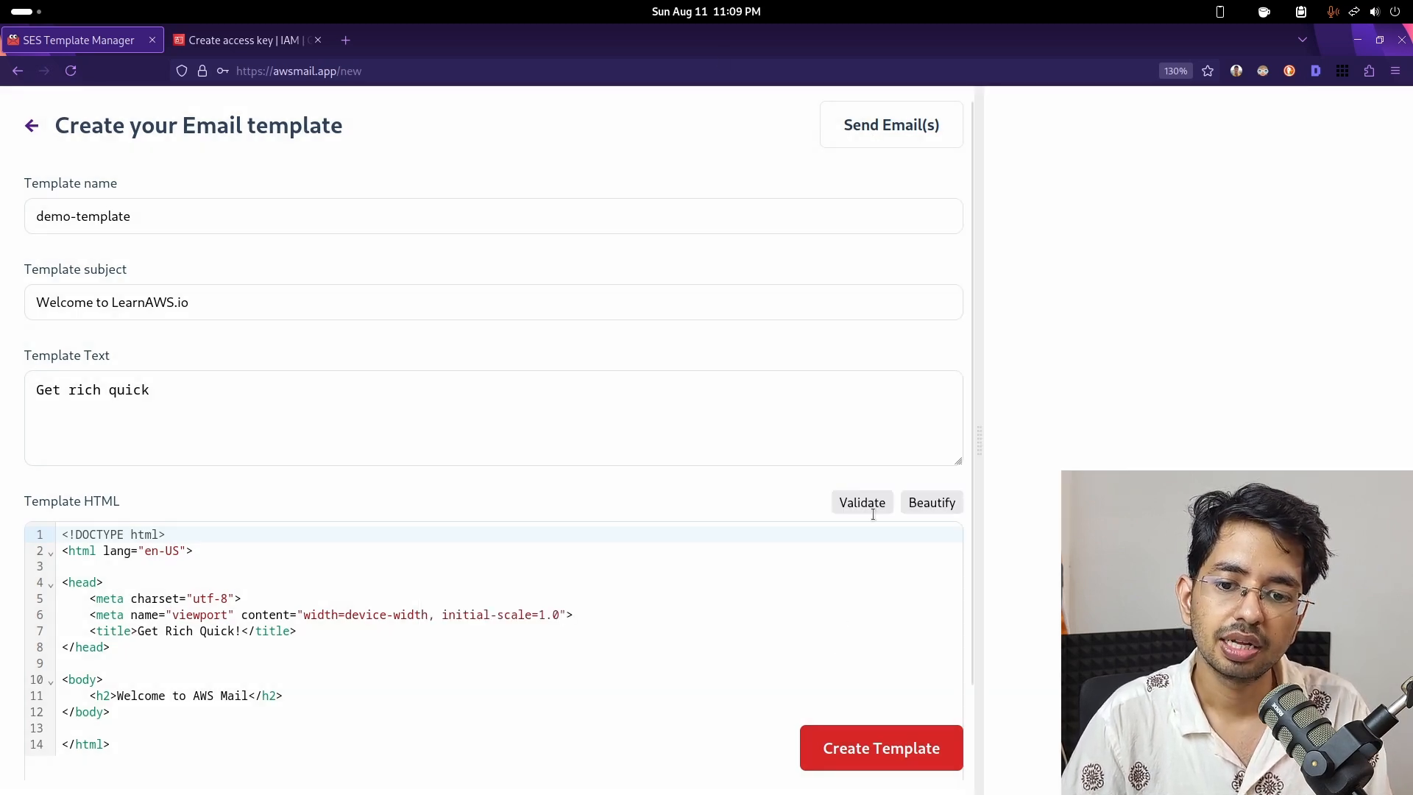
click(905, 746)
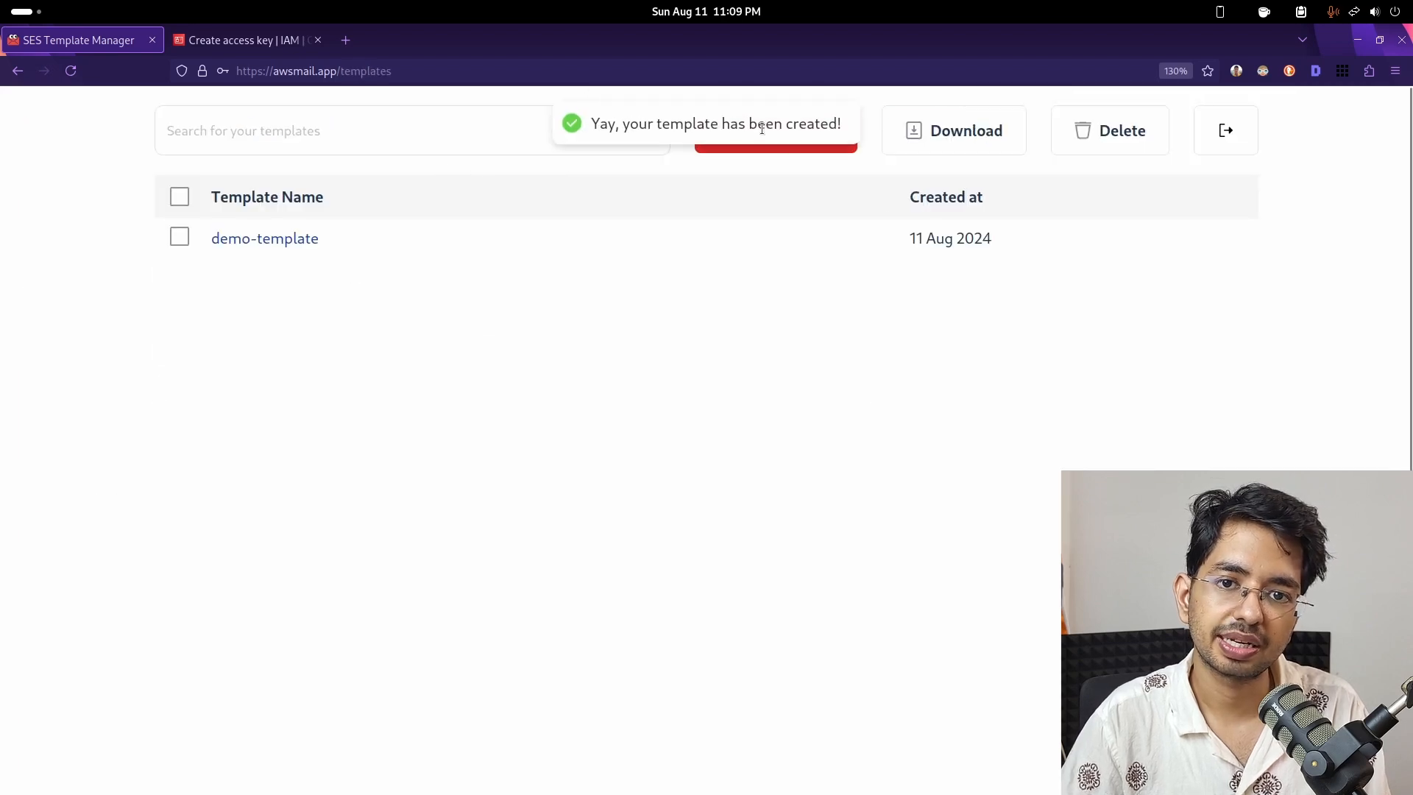
- Replace demo-template's plain text with the copied preview heading 'Welcome to AWS Mail'
click(231, 242)
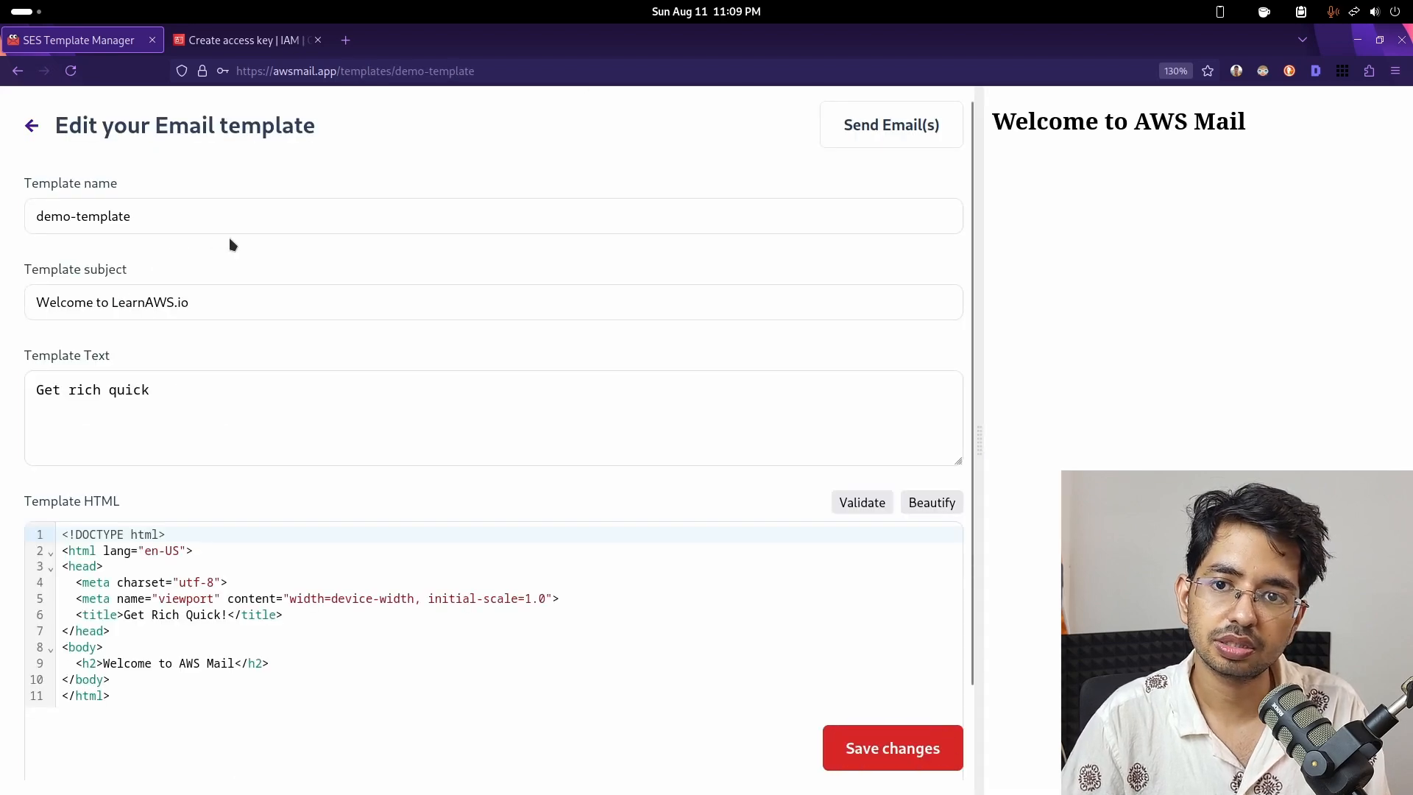
drag(994, 119, 1242, 122)
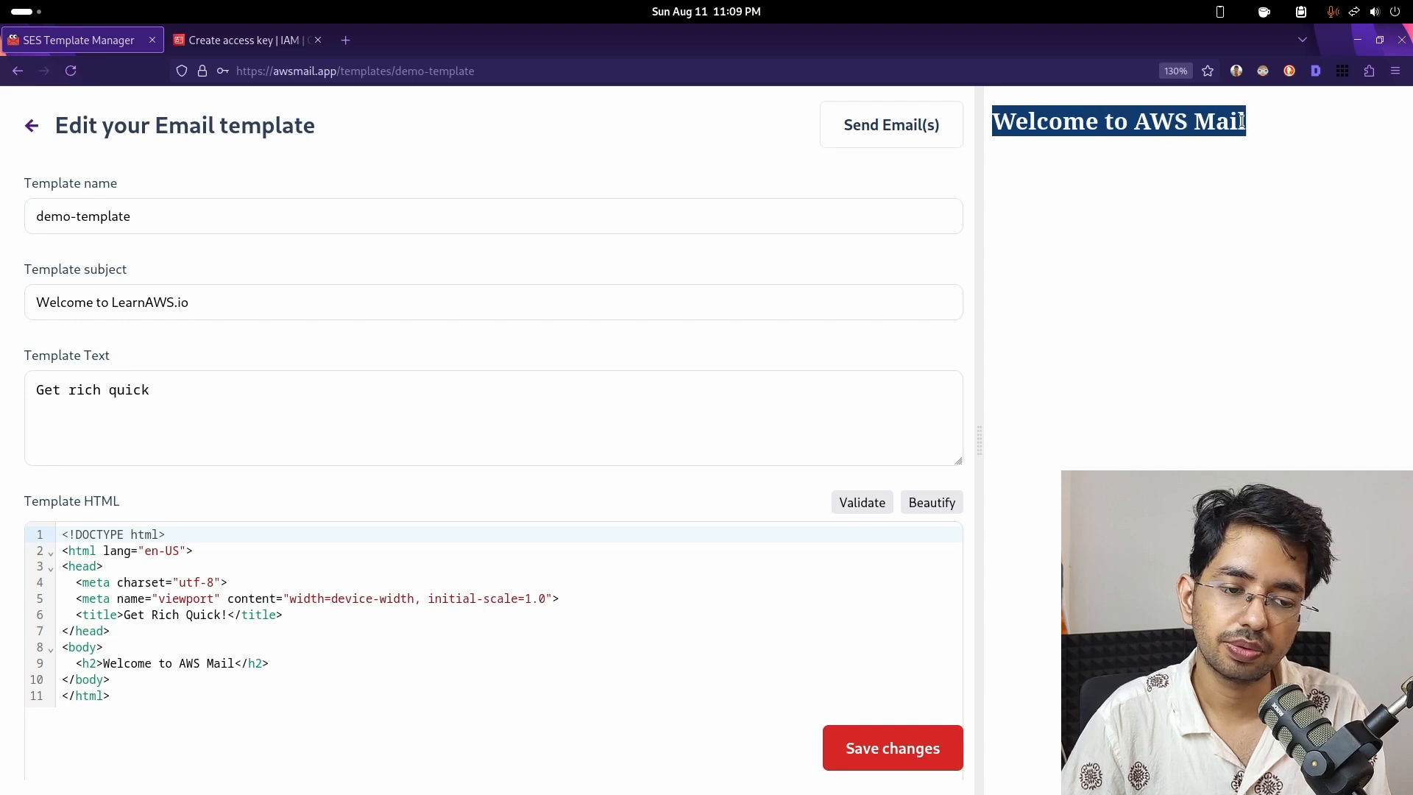
double_click(1082, 139)
triple_click(1077, 134)
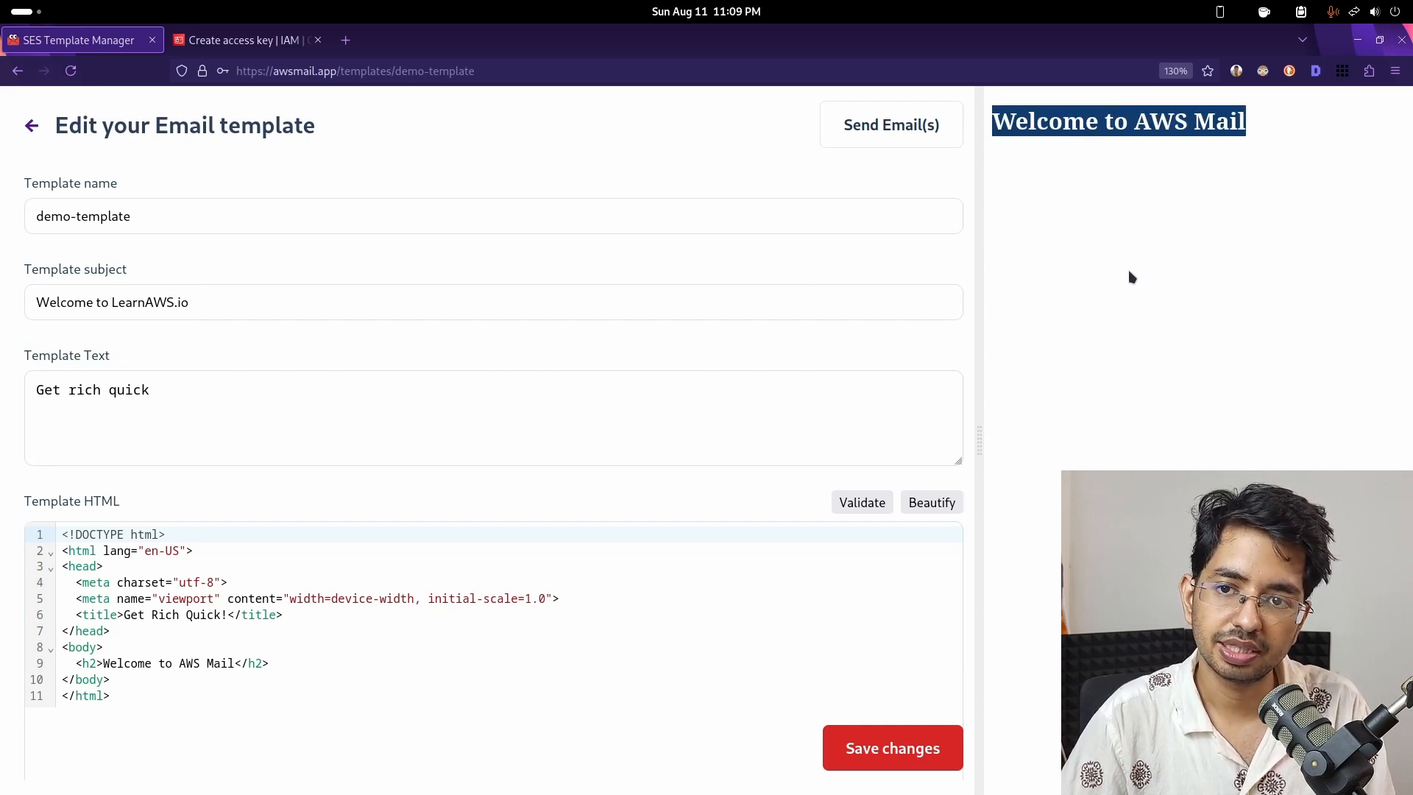
key(ctrl+c)
click(267, 409)
key(ctrl+a)
key(ctrl+v)
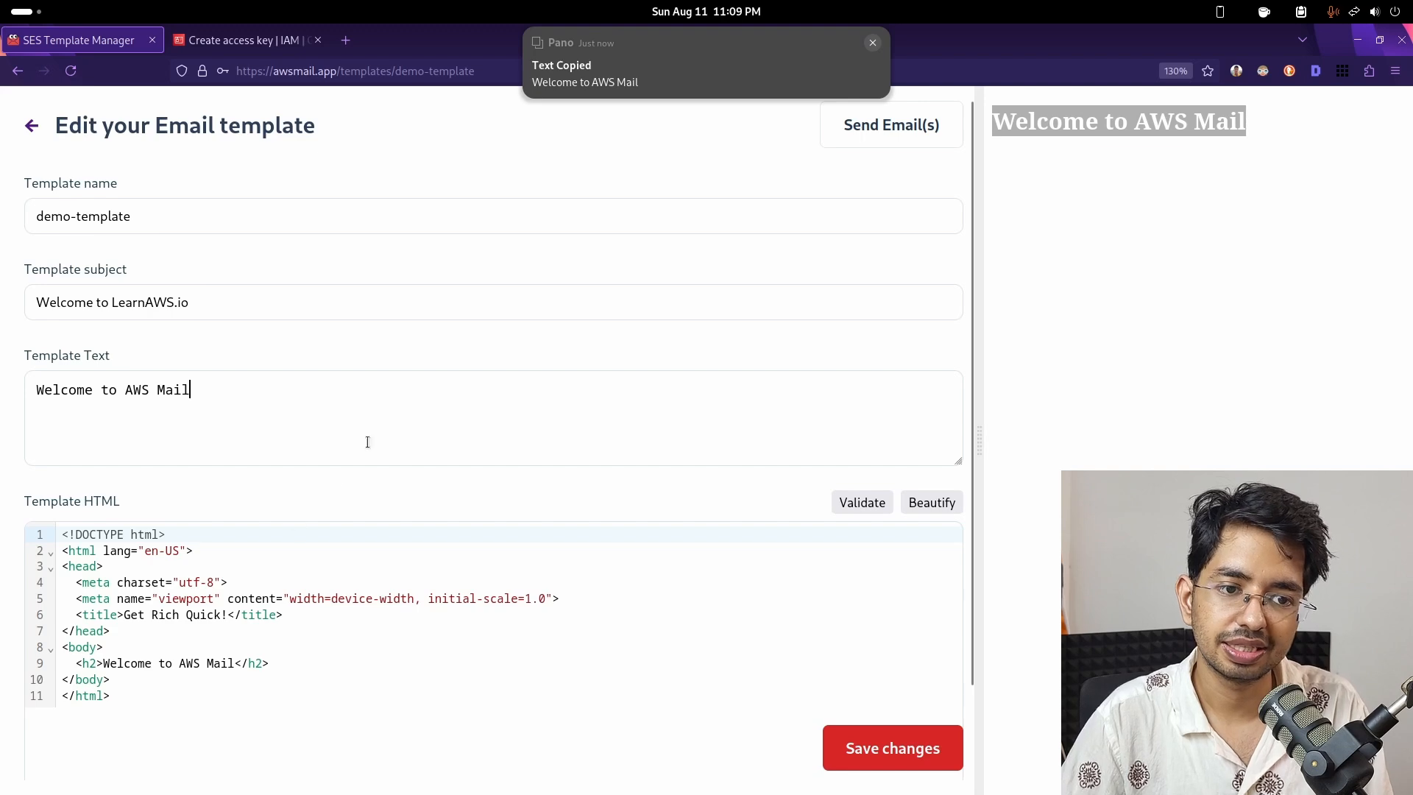
- Check the HTML heading line, open the templated send form, then return to the access keys tab
drag(101, 666, 228, 664)
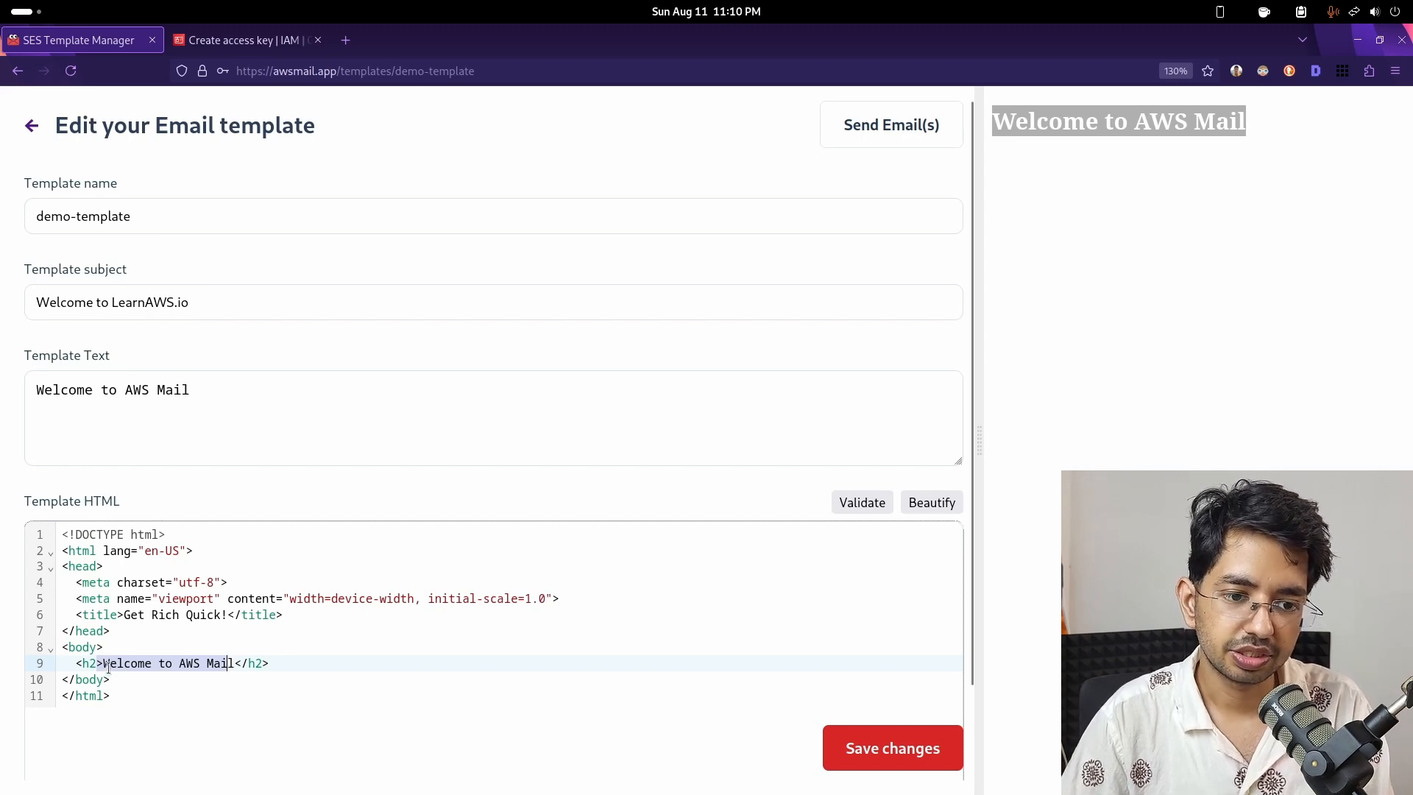
click(283, 681)
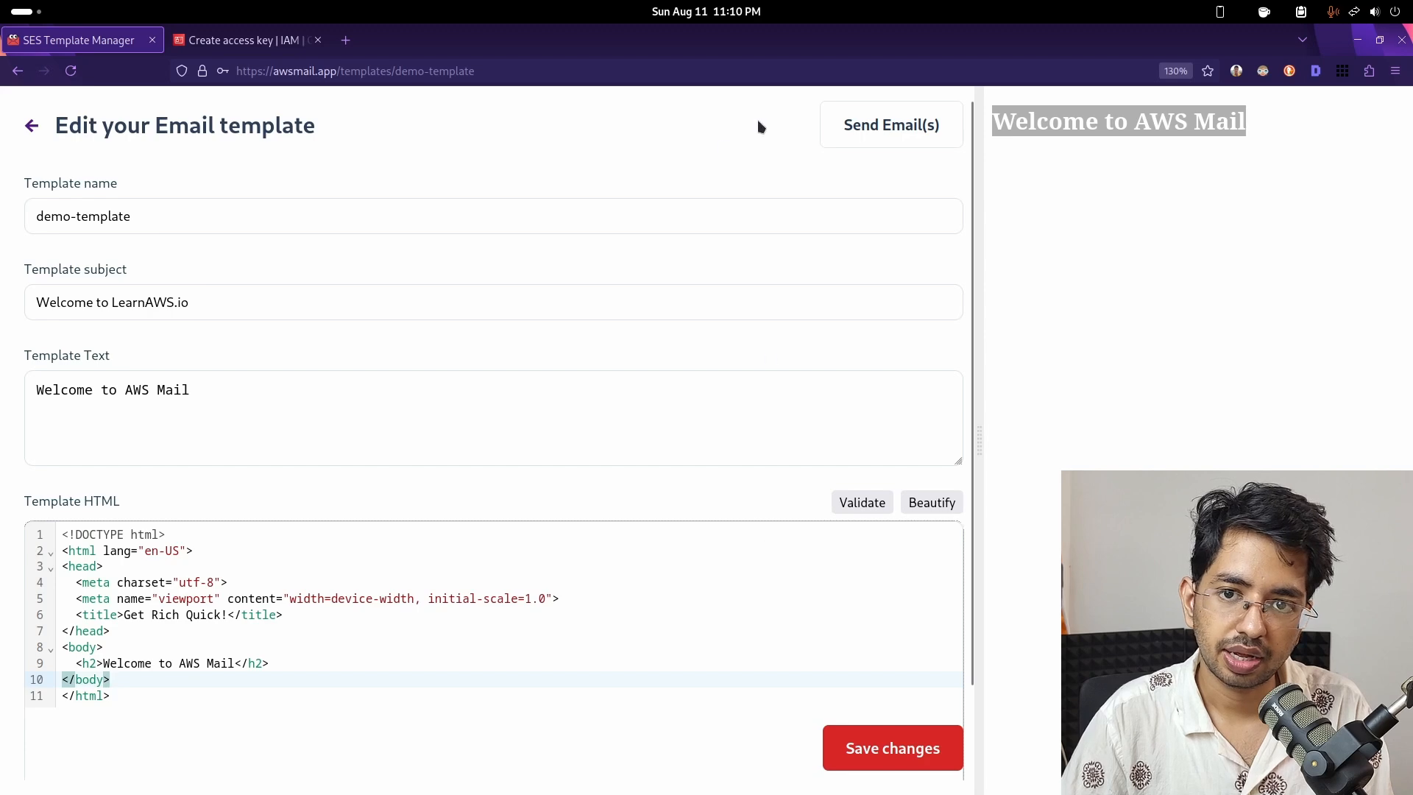
click(904, 129)
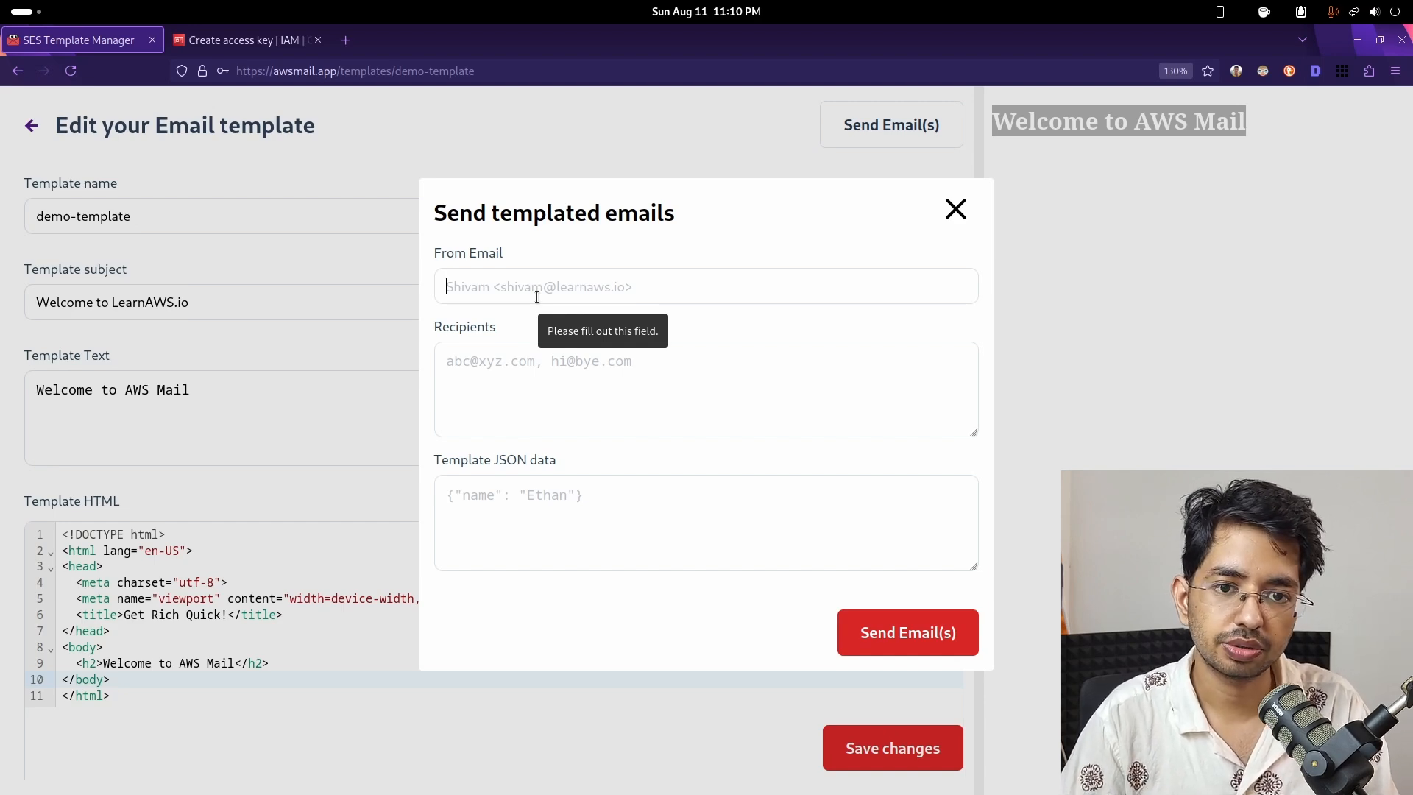
click(294, 40)
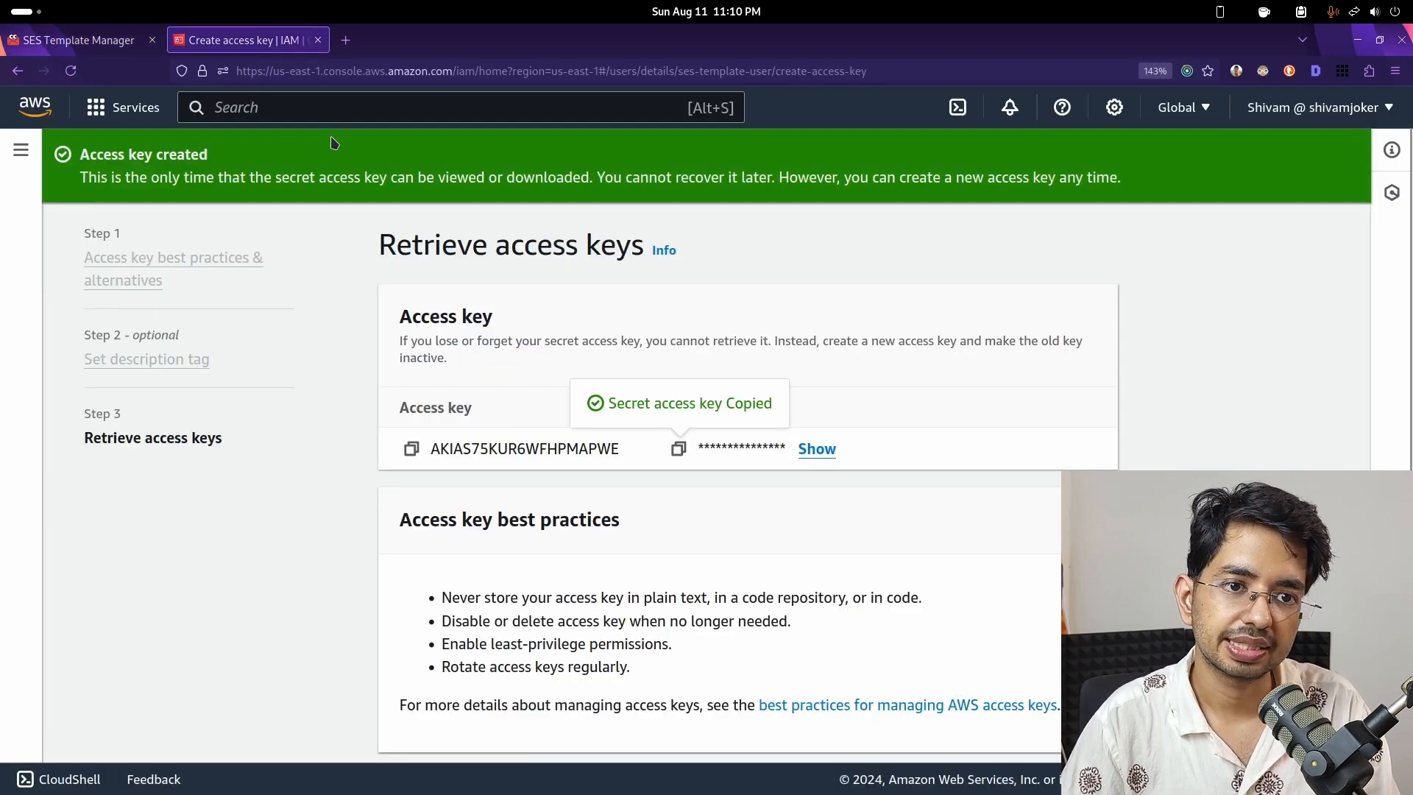
- Search the AWS console for 'ses' to open the Amazon Simple Email Service console
click(221, 107)
text(ses)
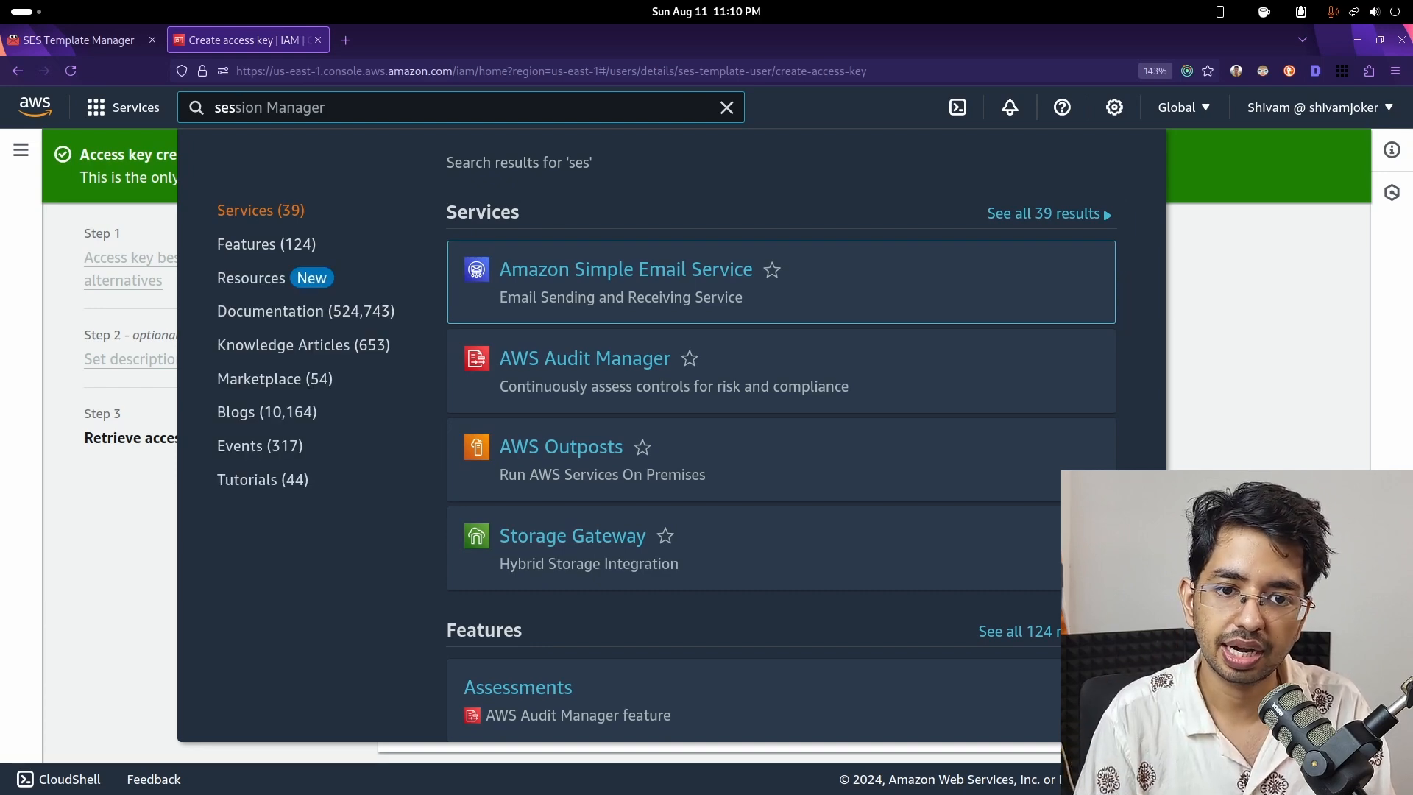
key(Return)
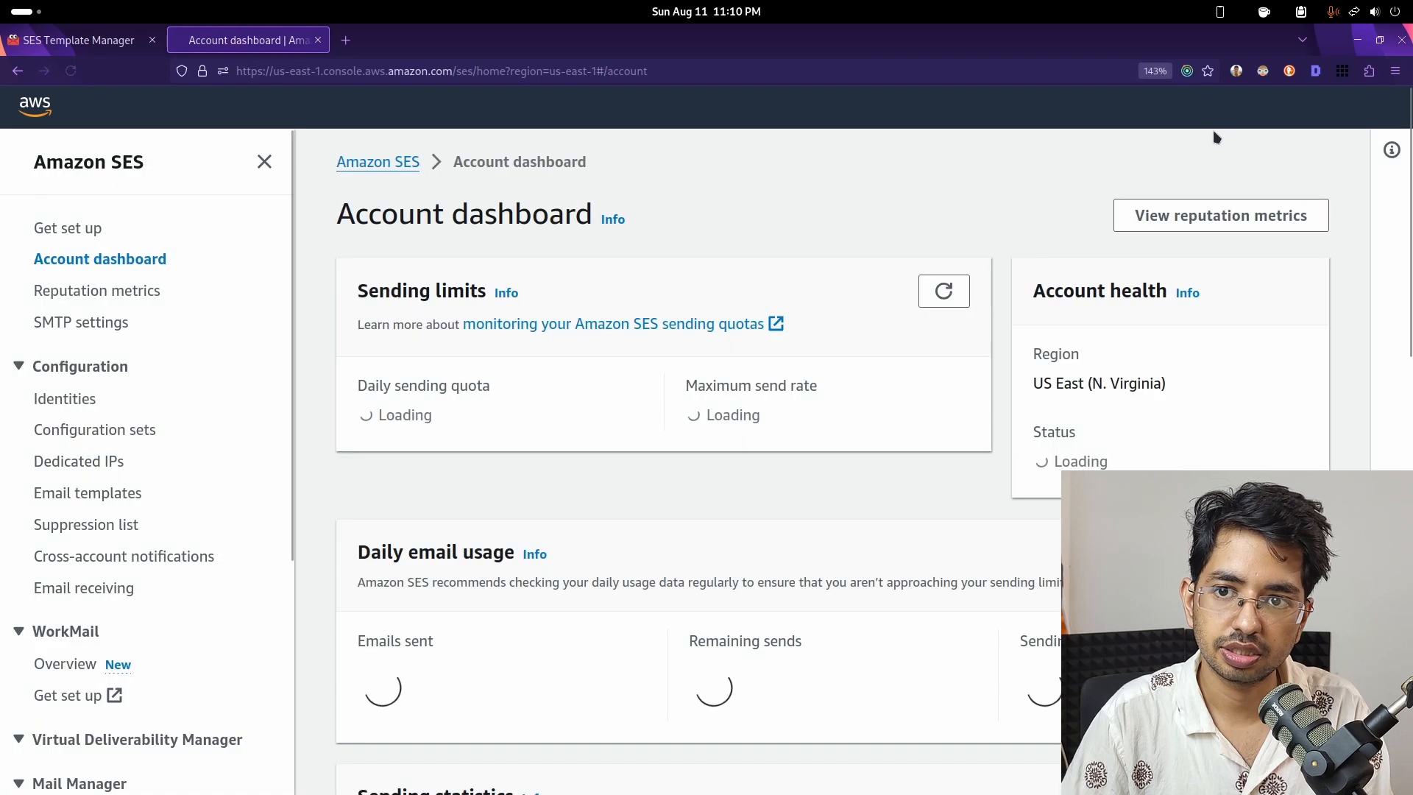
- Switch SES to the US East (Ohio) region and scroll its account dashboard to the sandbox notice
click(1203, 116)
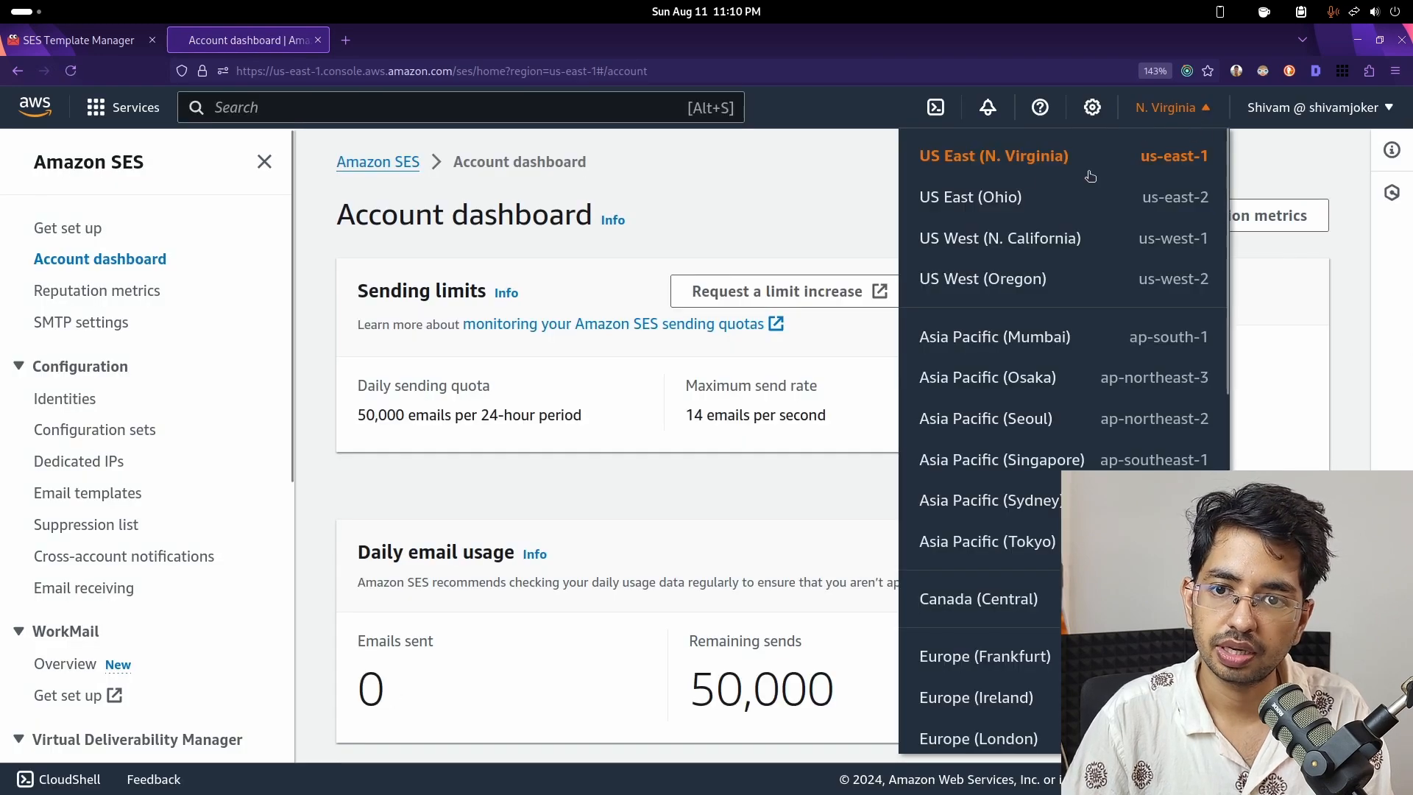
click(990, 202)
click(78, 40)
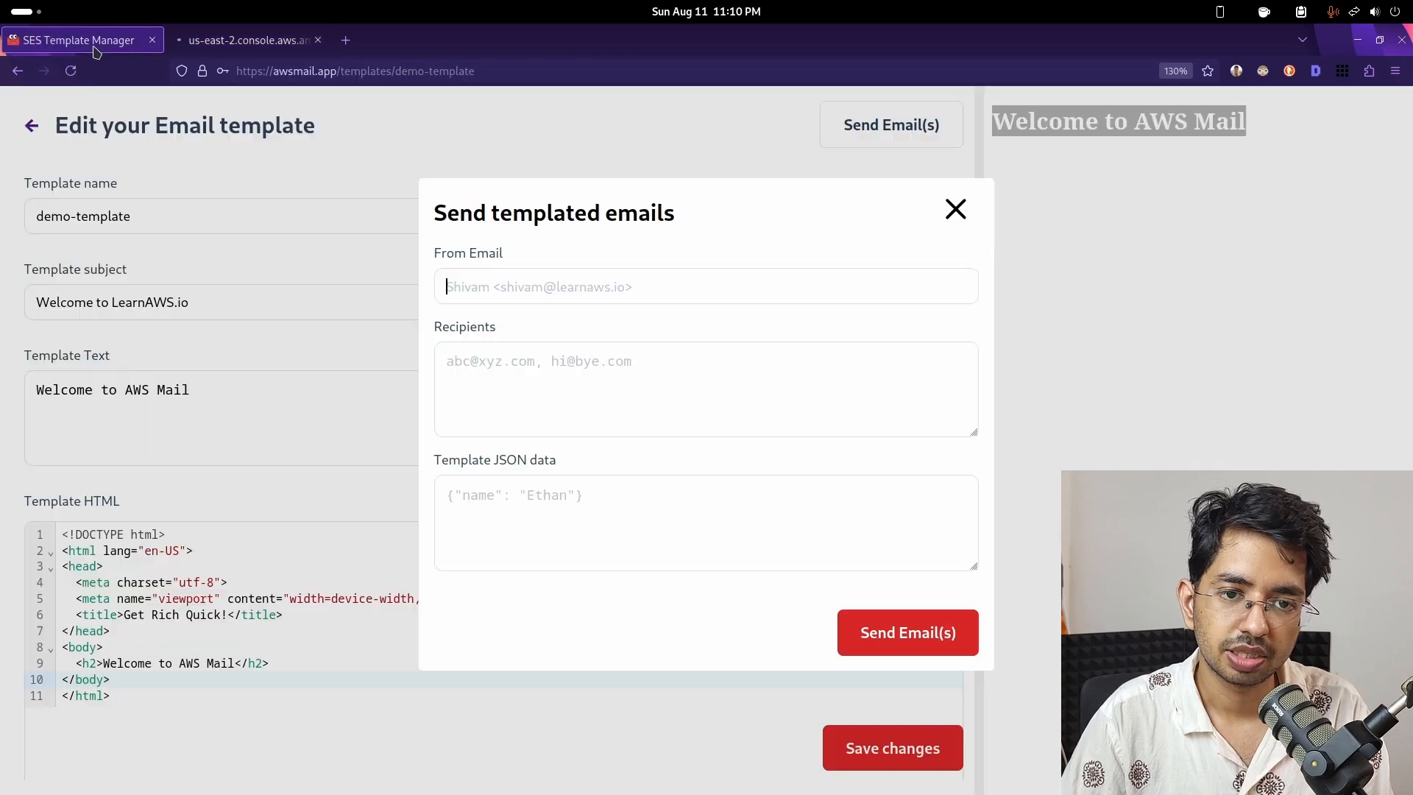
key(ctrl+Tab)
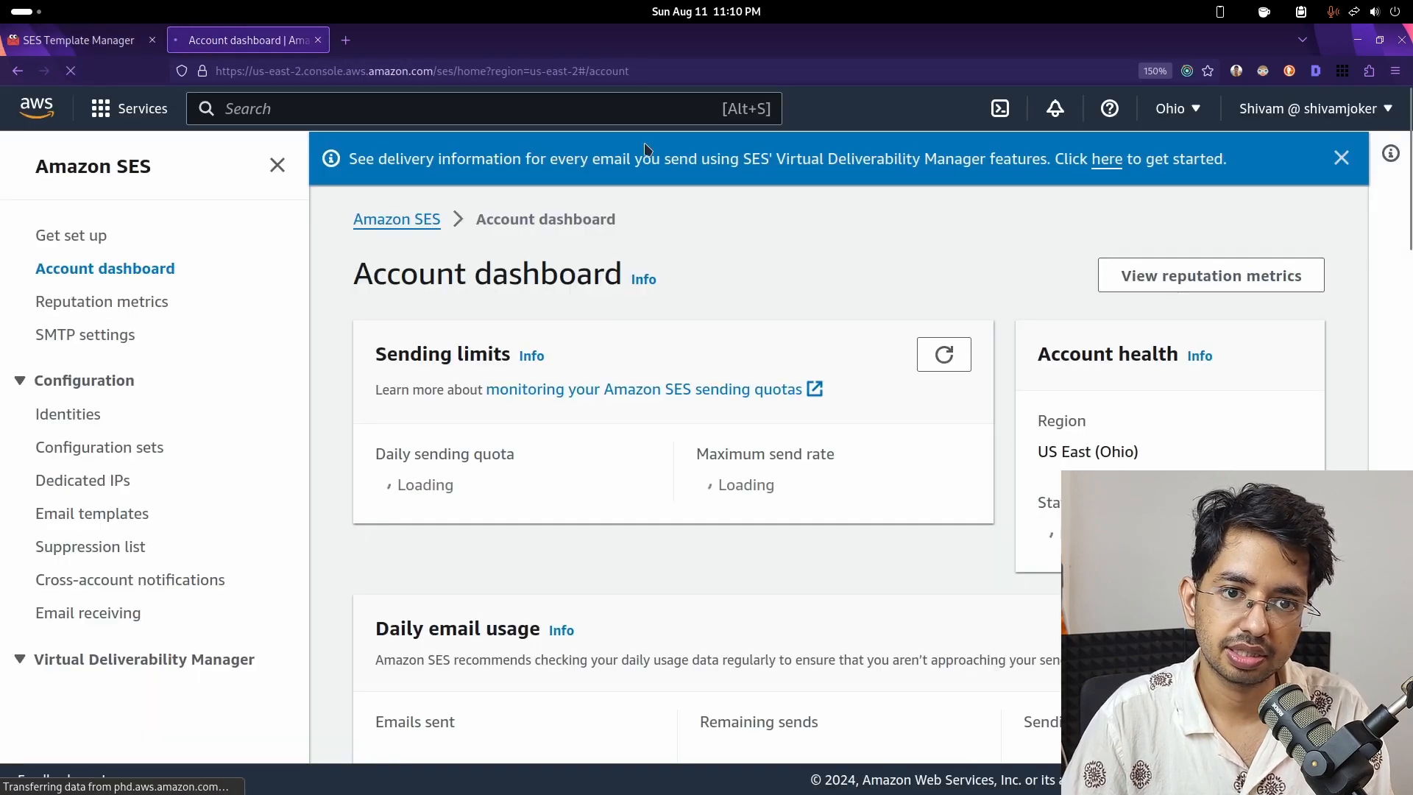
scroll(468, 450, down, 2)
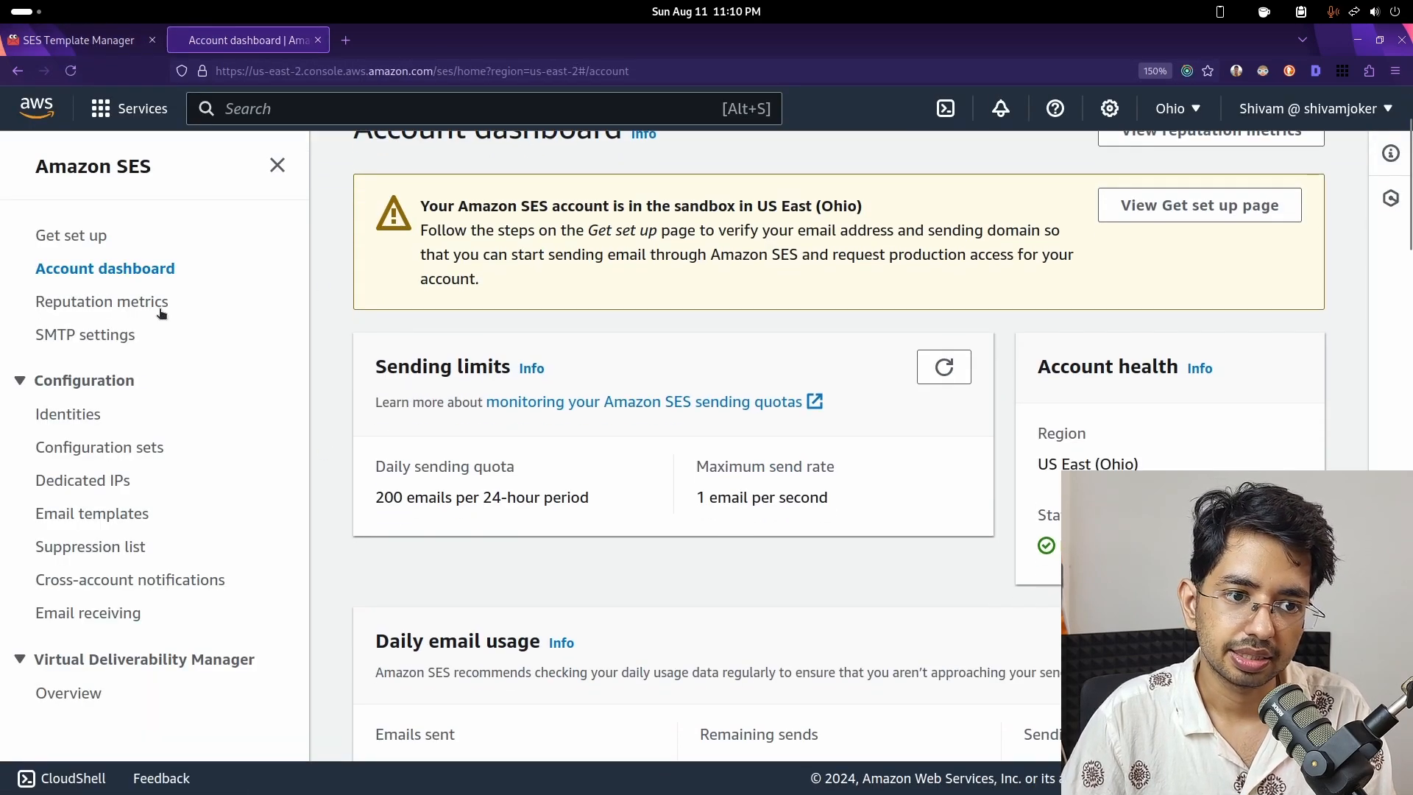
- Start a new SES identity from Identities and settle on the Email address identity type
click(83, 416)
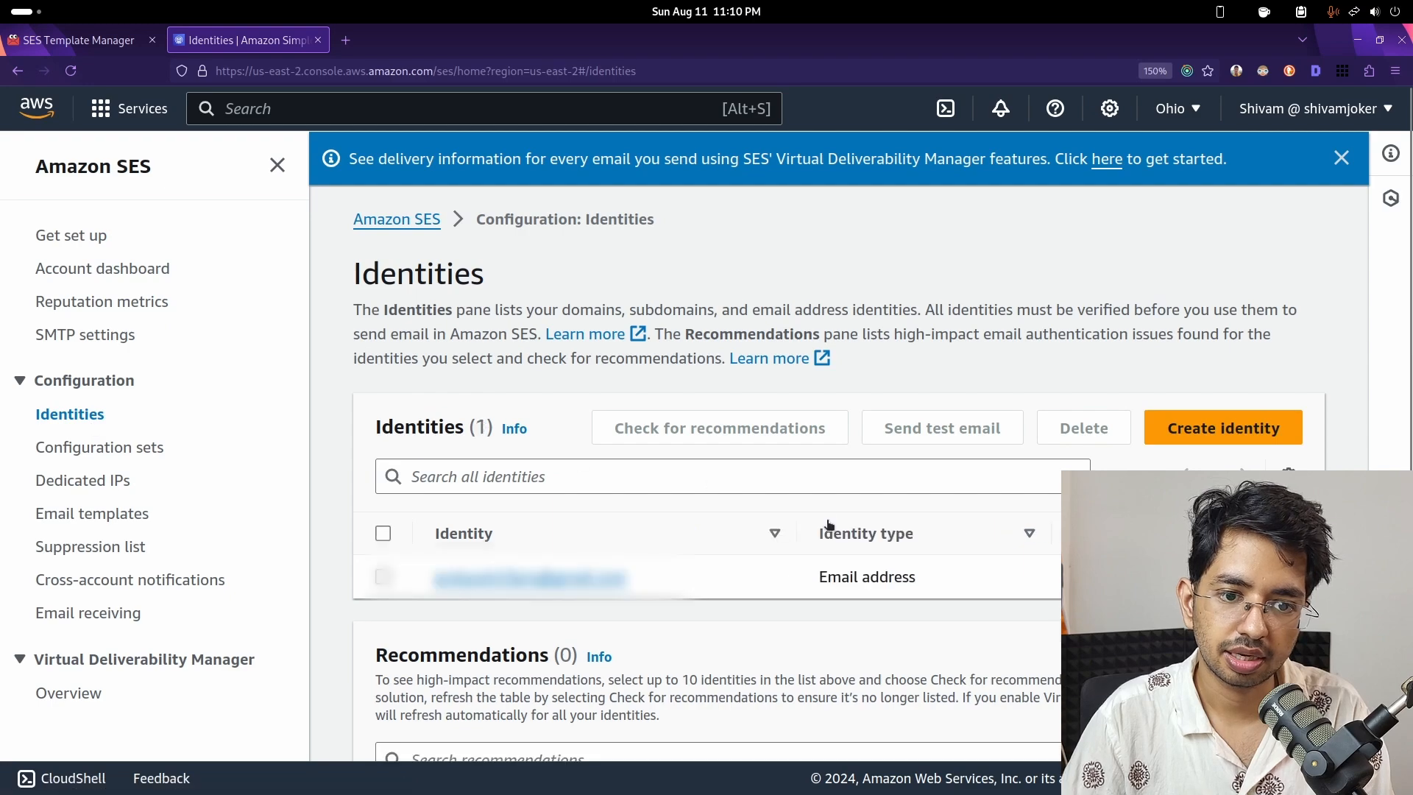
click(1192, 425)
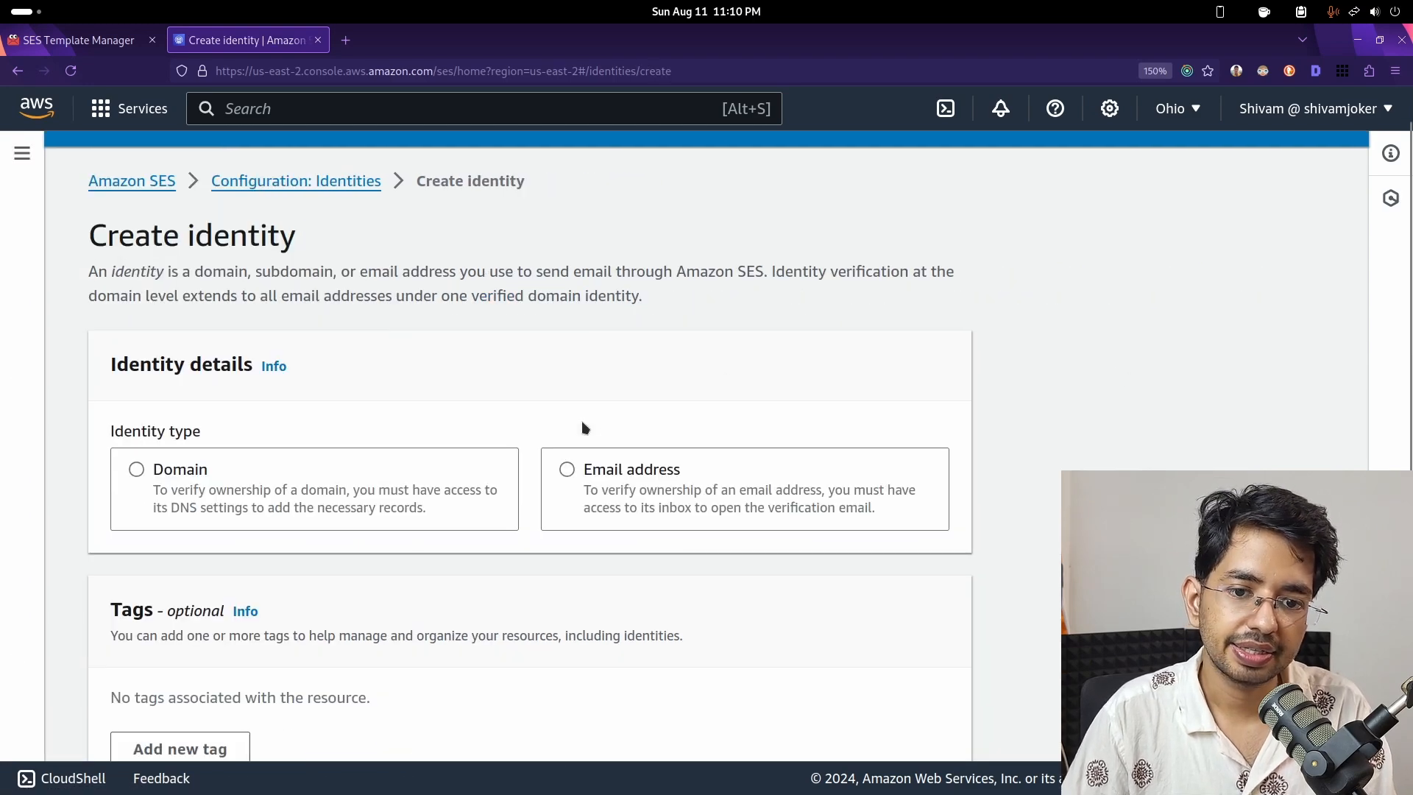
scroll(570, 423, down, 3)
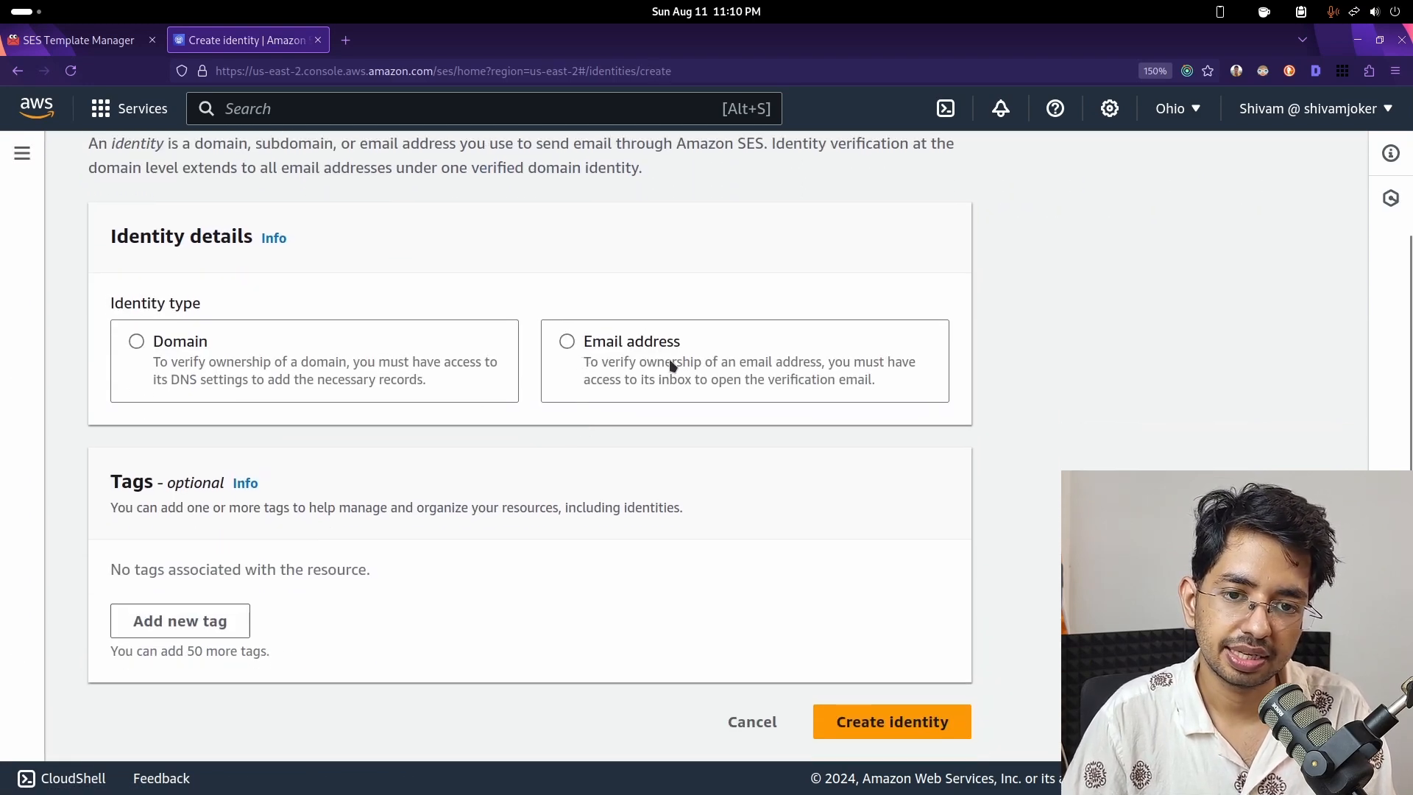
click(665, 366)
scroll(671, 366, down, 2)
scroll(422, 472, down, 2)
scroll(423, 390, up, 4)
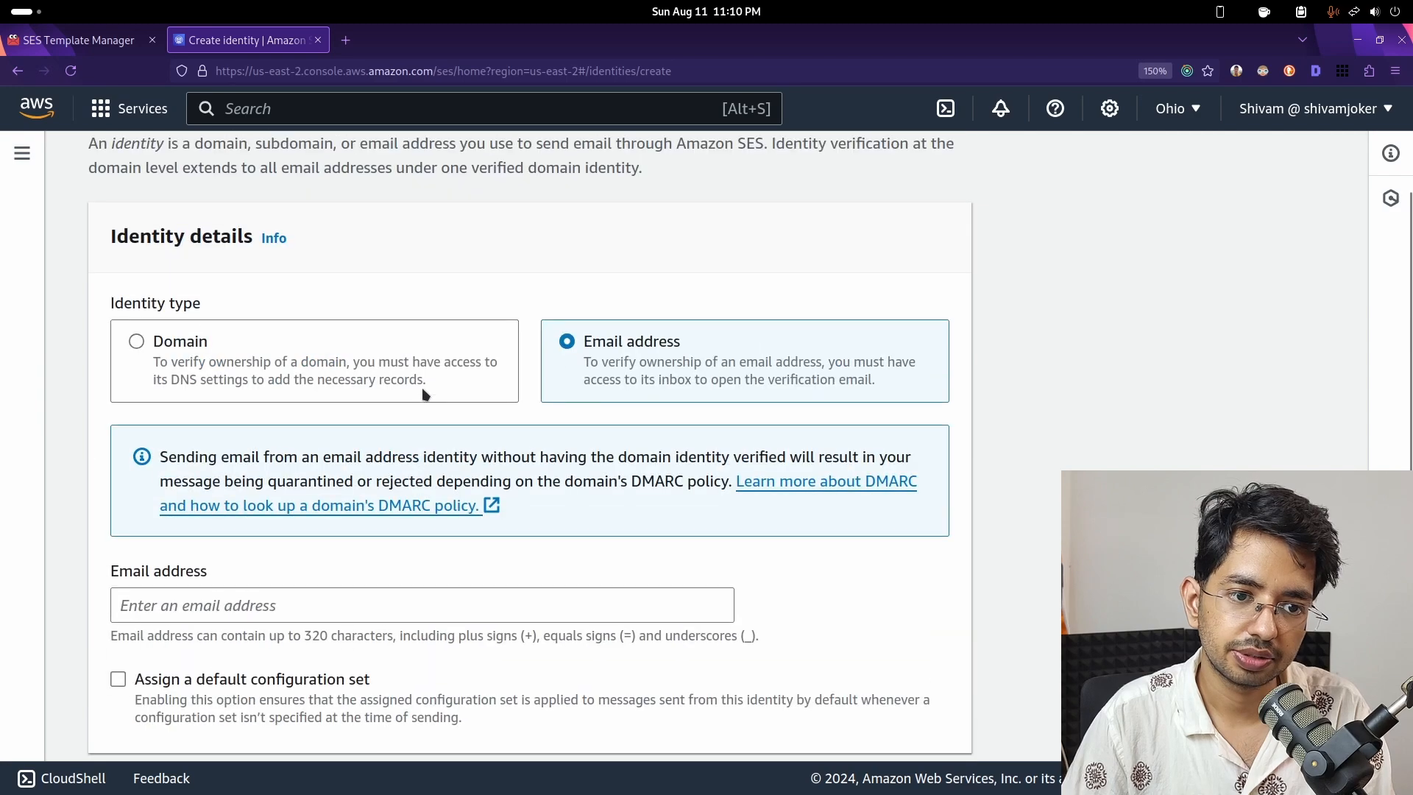
click(277, 377)
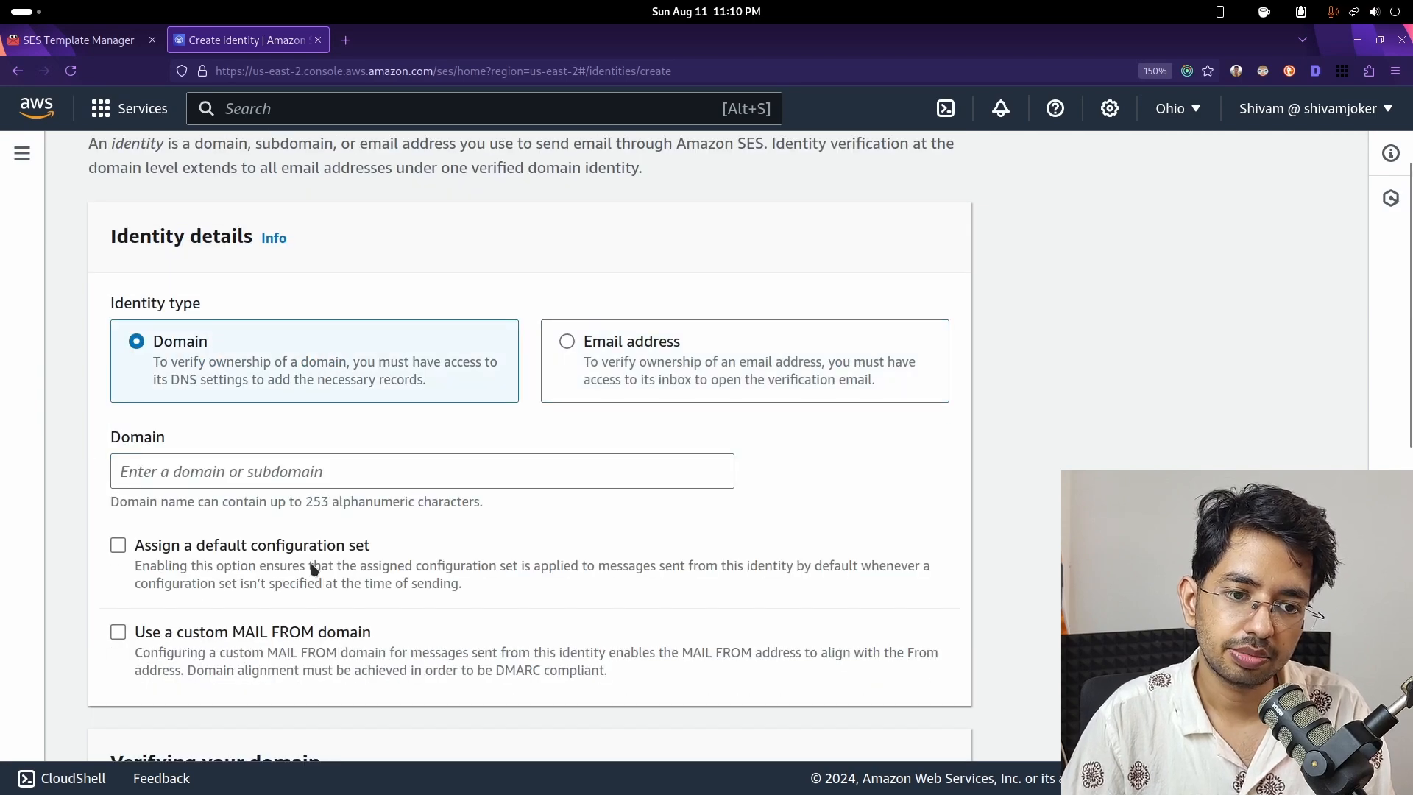
scroll(321, 621, down, 2)
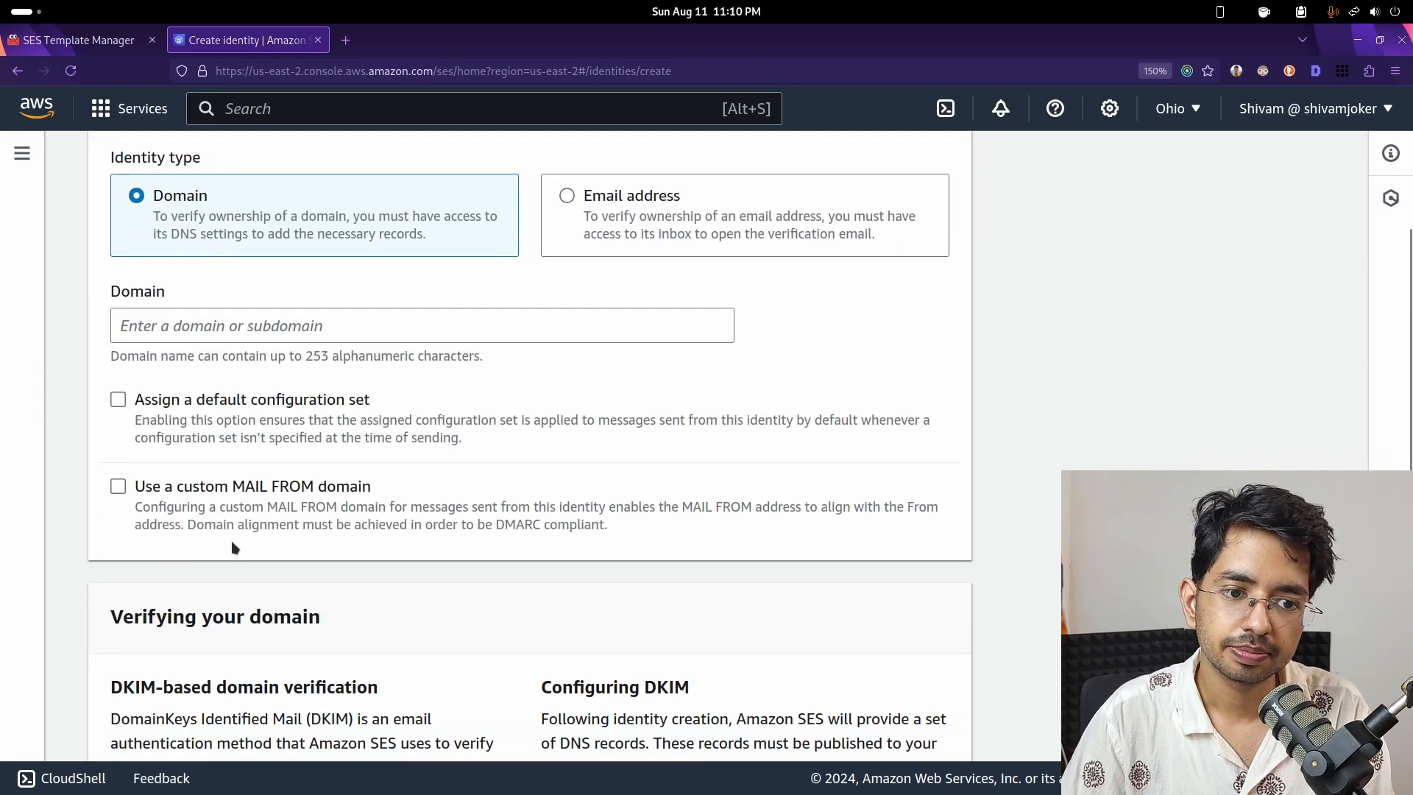
scroll(316, 581, up, 2)
click(664, 359)
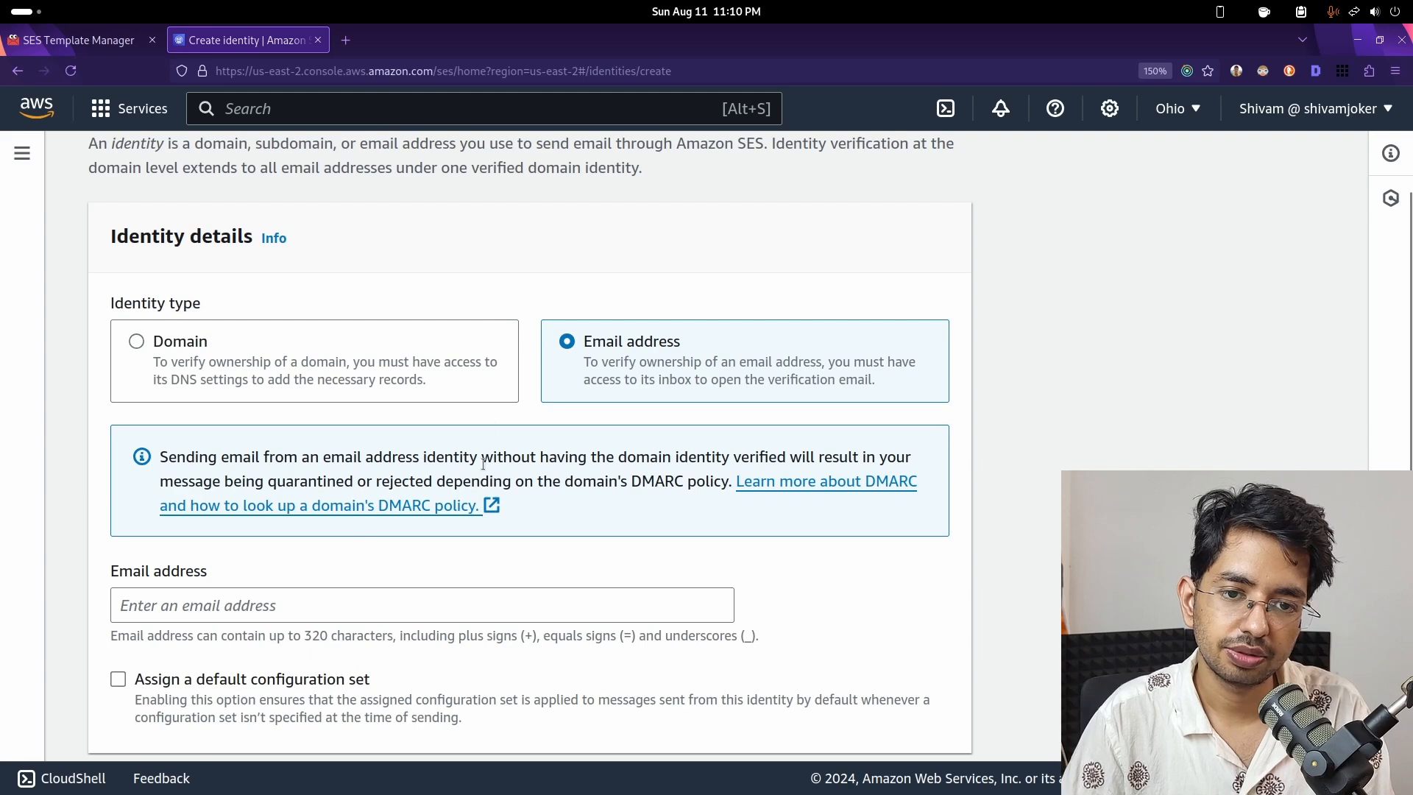
scroll(343, 423, down, 3)
- Enter the sender's email address and create the identity, now showing Verification pending
click(284, 317)
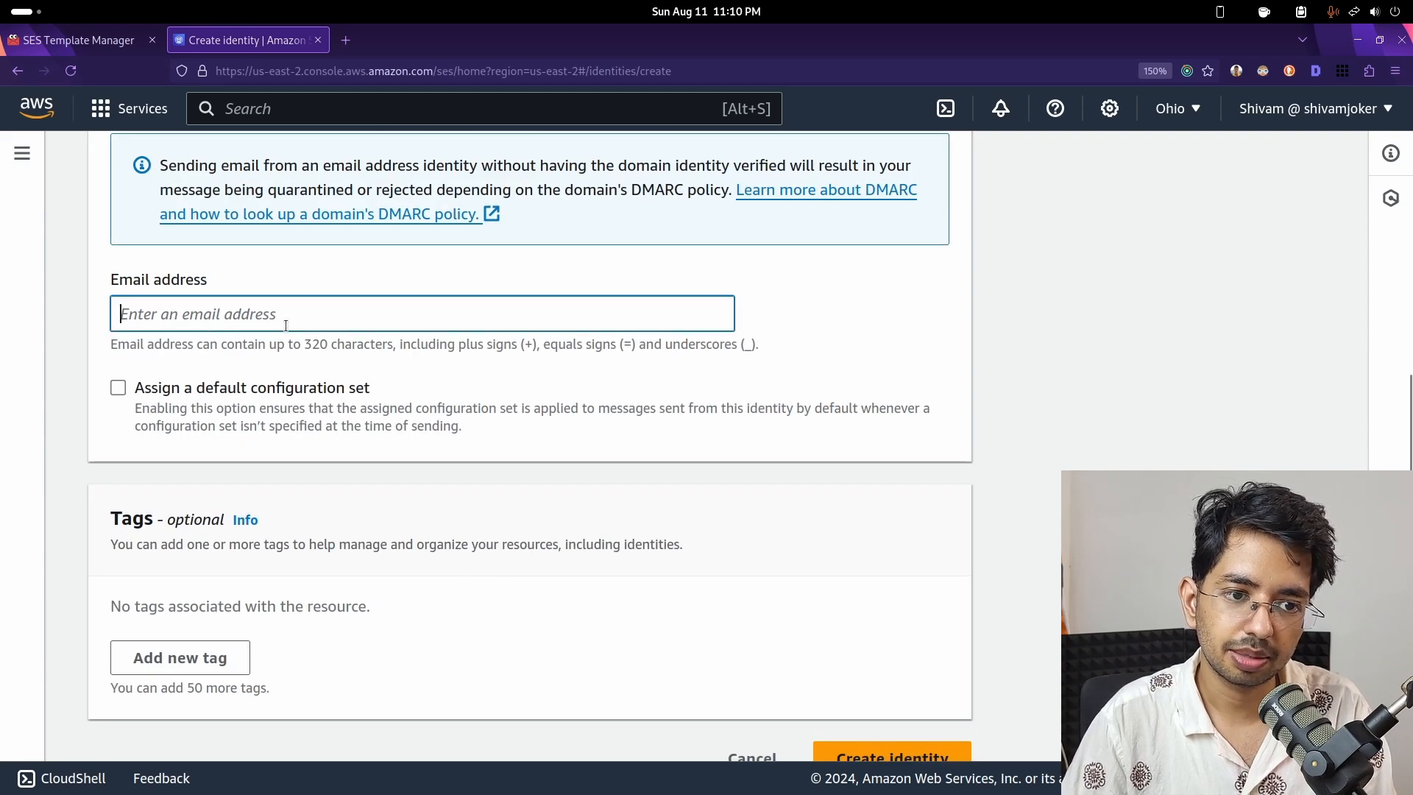
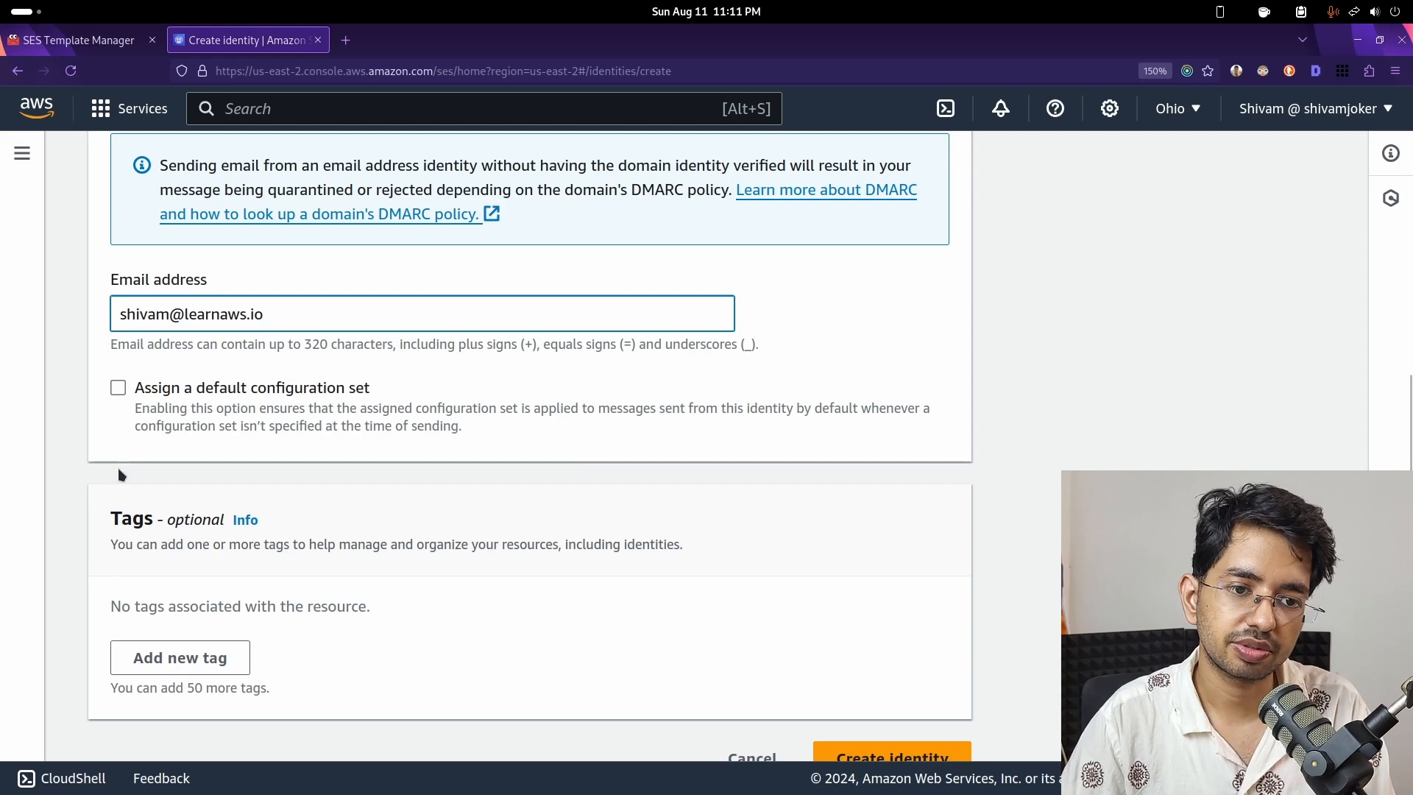
scroll(267, 500, down, 1)
click(909, 728)
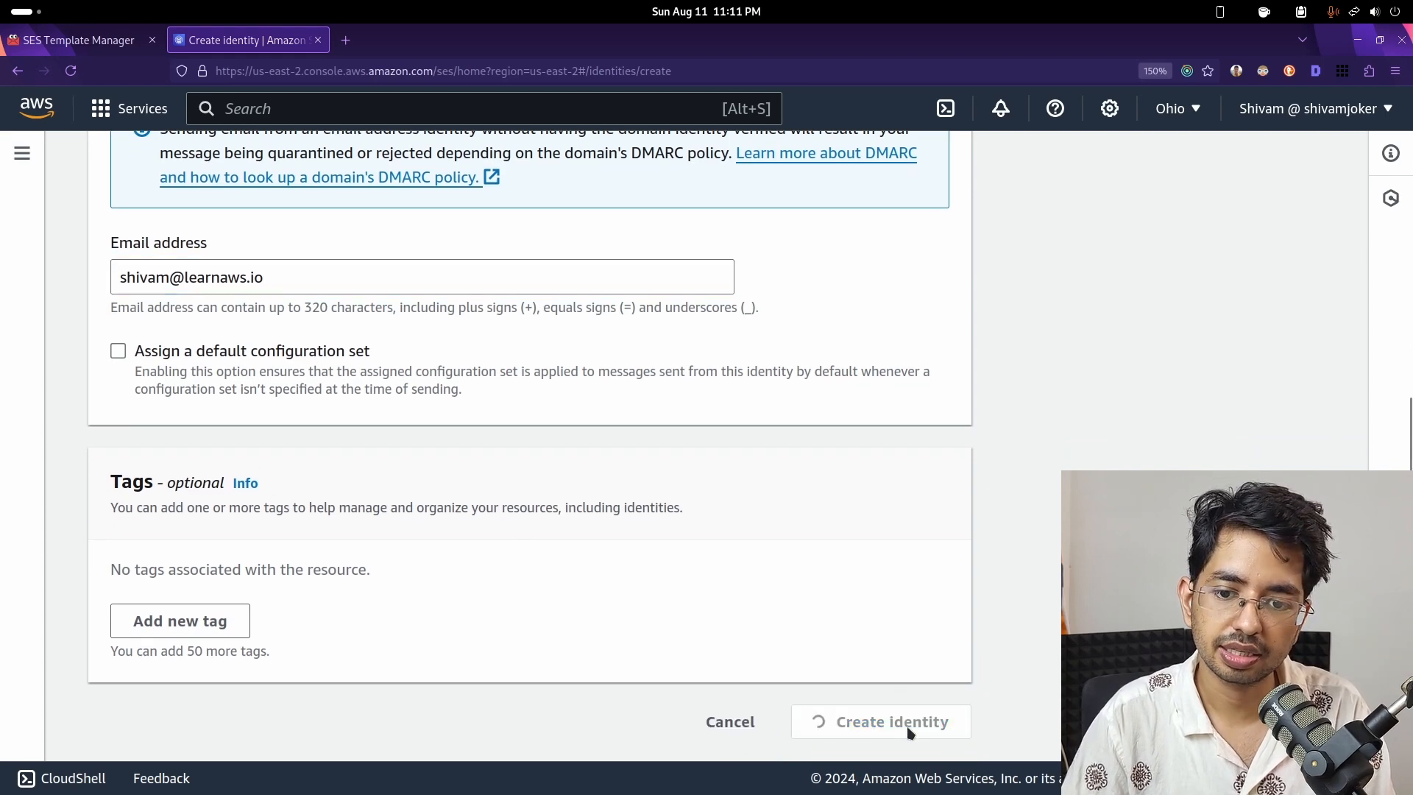
scroll(909, 732, down, 5)
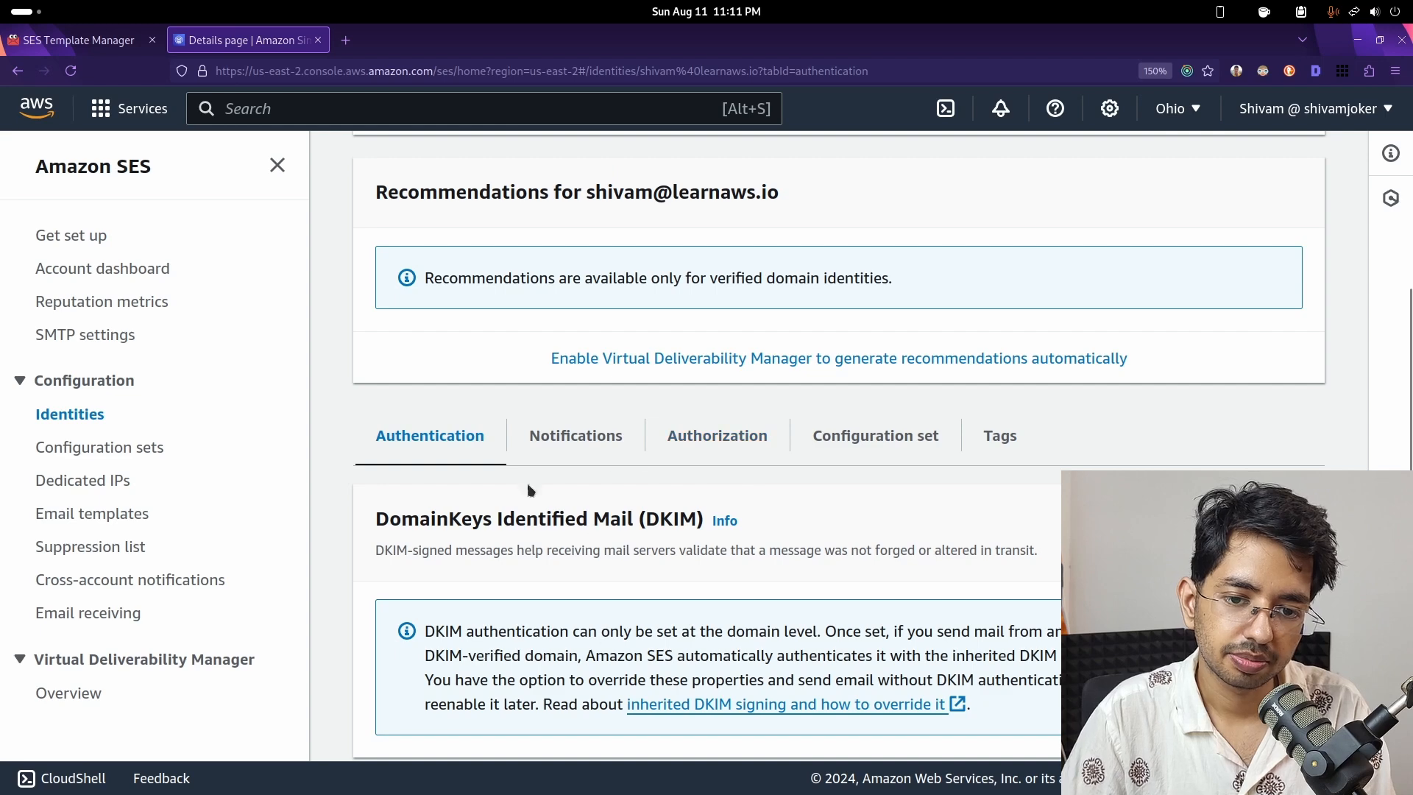
scroll(541, 546, up, 5)
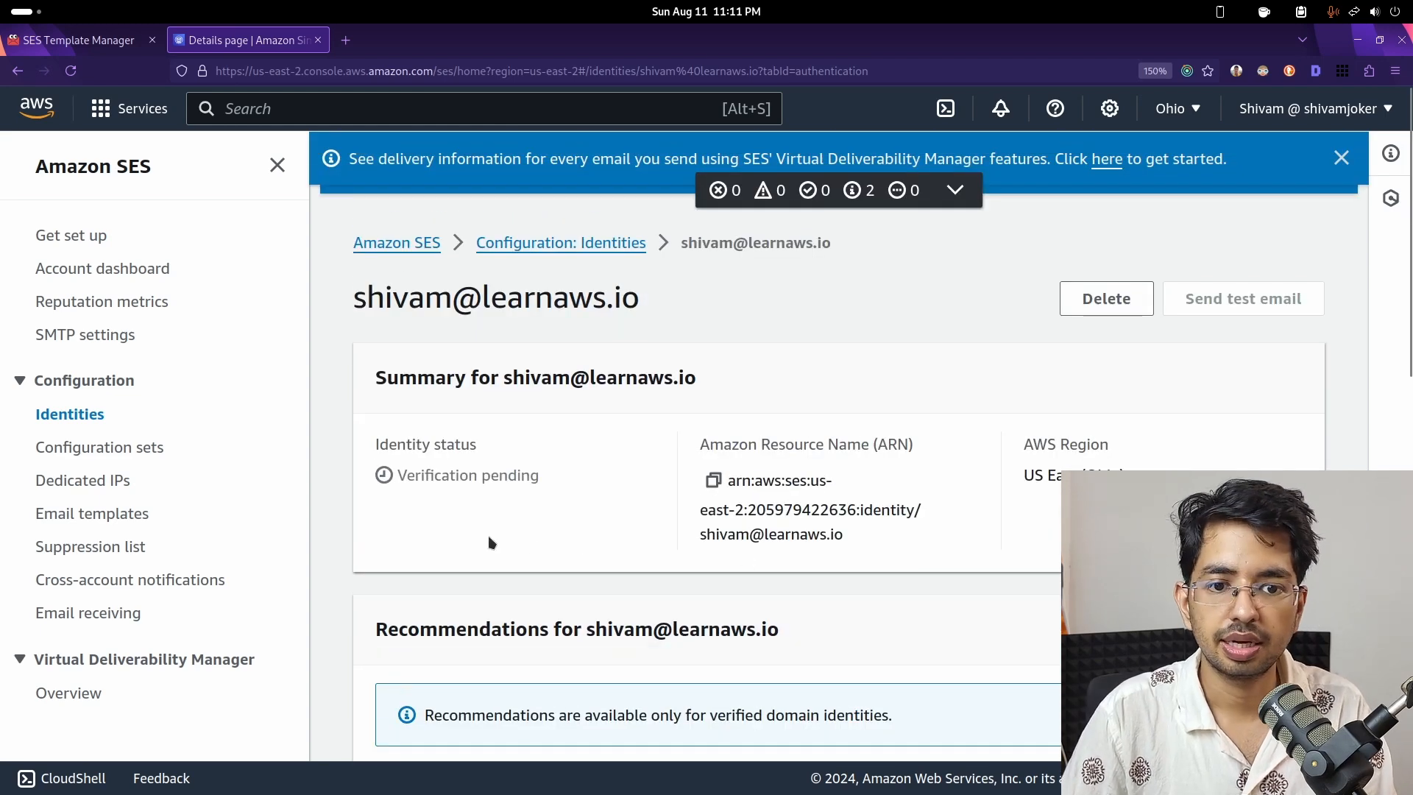
- Open the AWS verification email in Geary, follow its link, and close the success tab
mouse_move(634, 788)
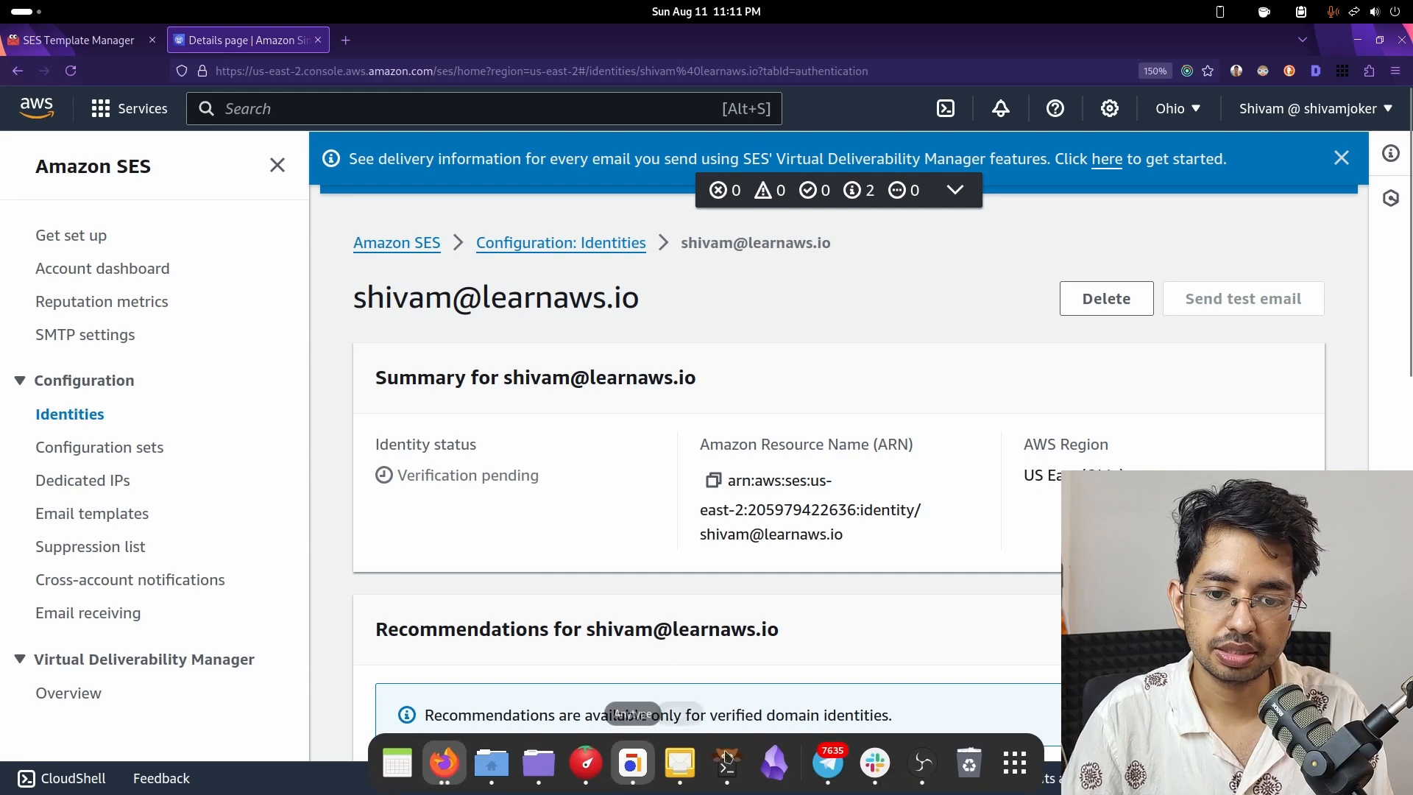
click(700, 778)
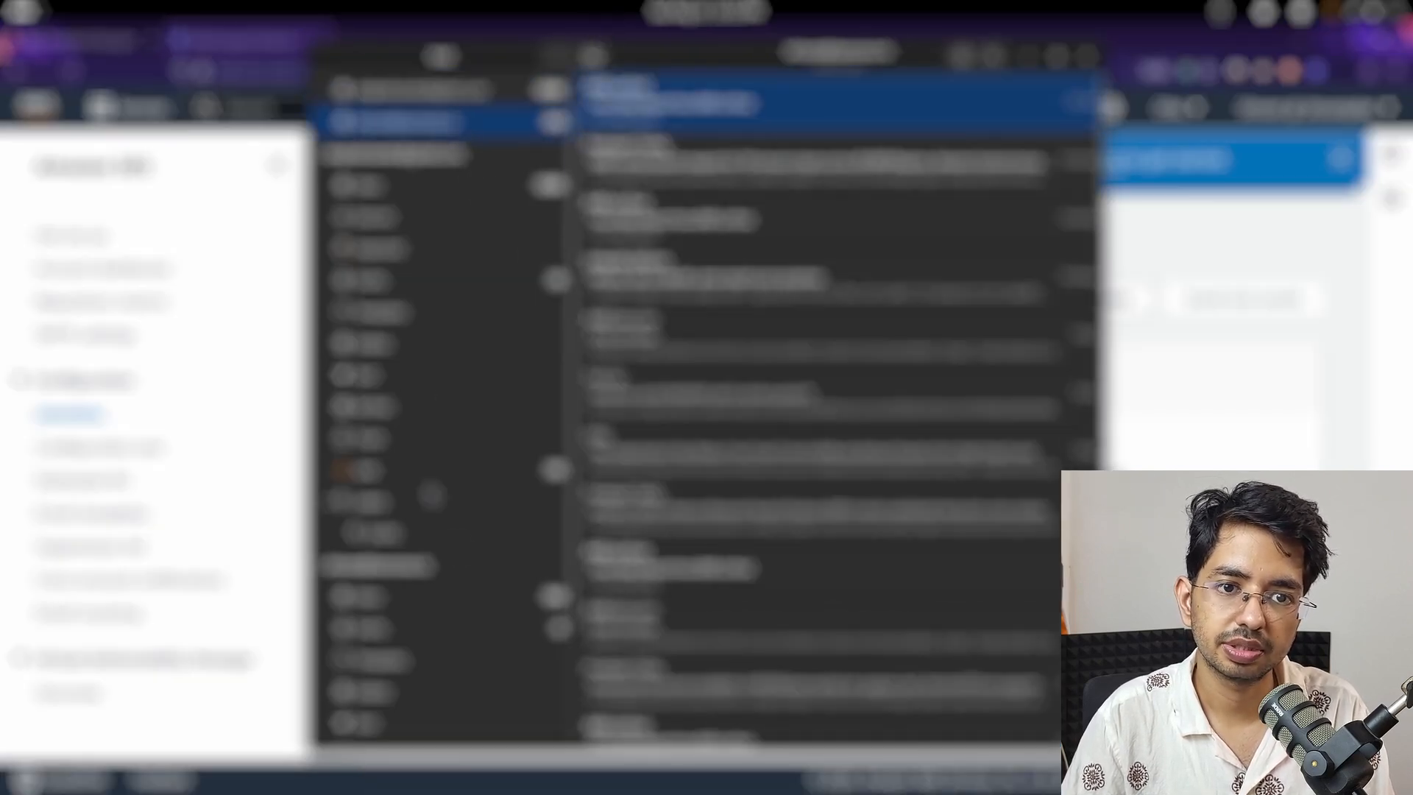
drag(659, 89, 690, 119)
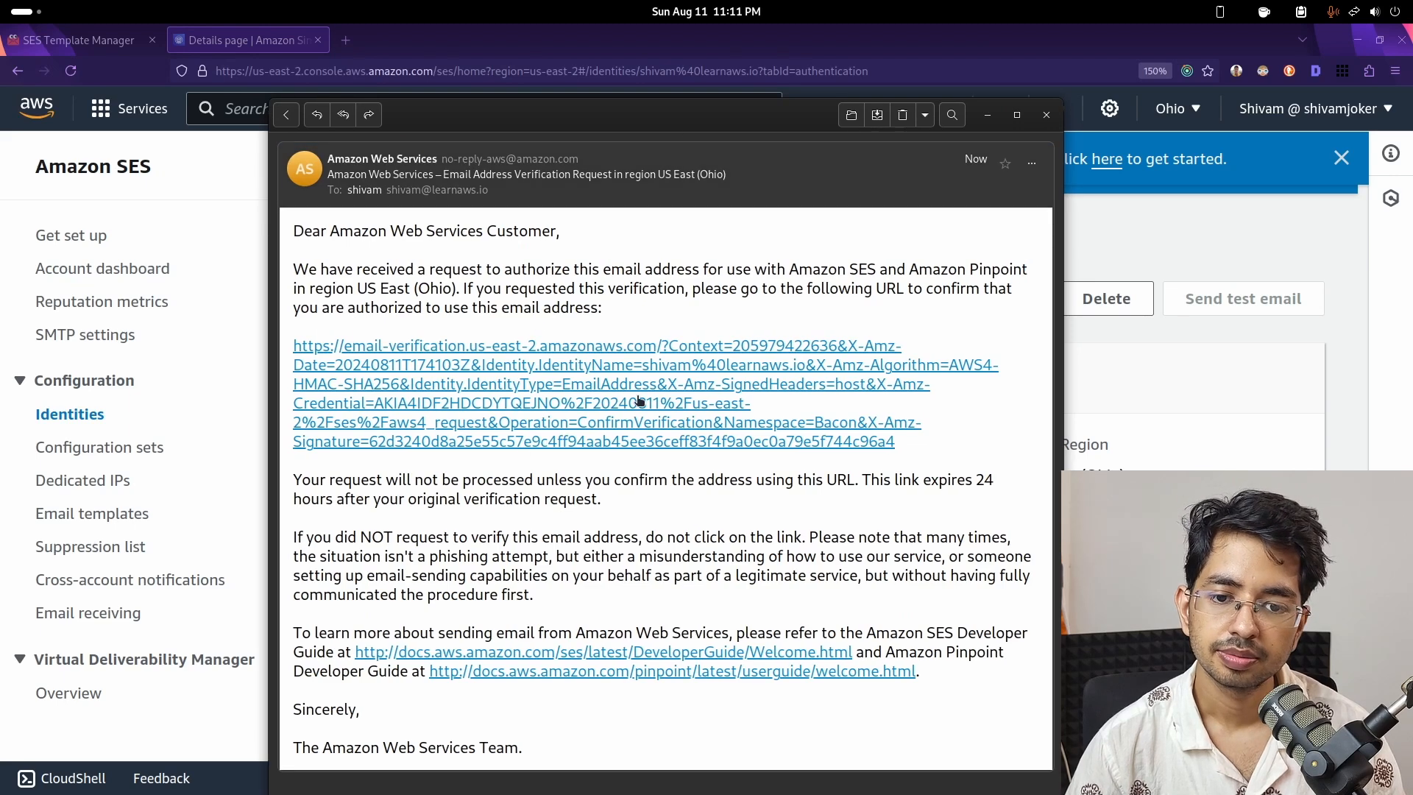
click(545, 398)
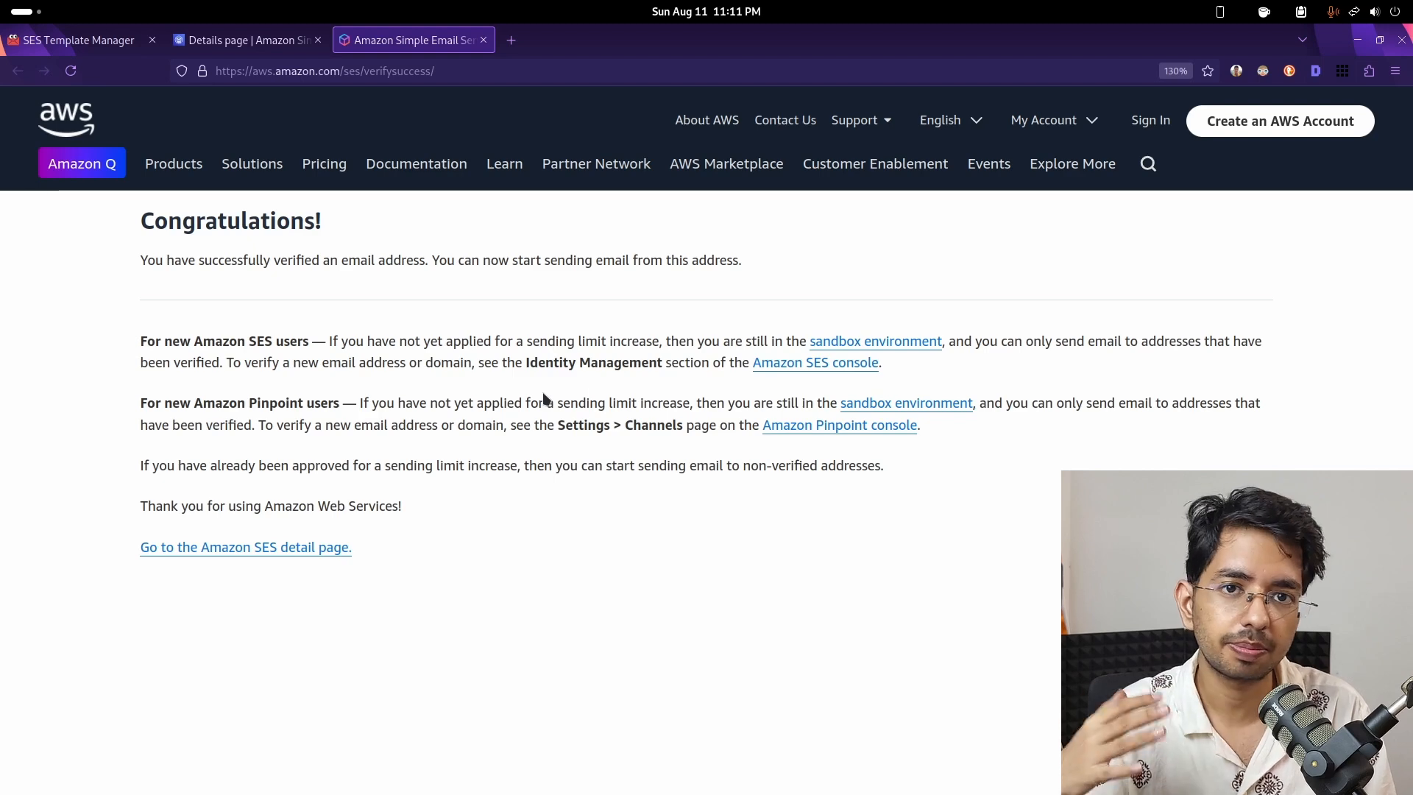
click(484, 40)
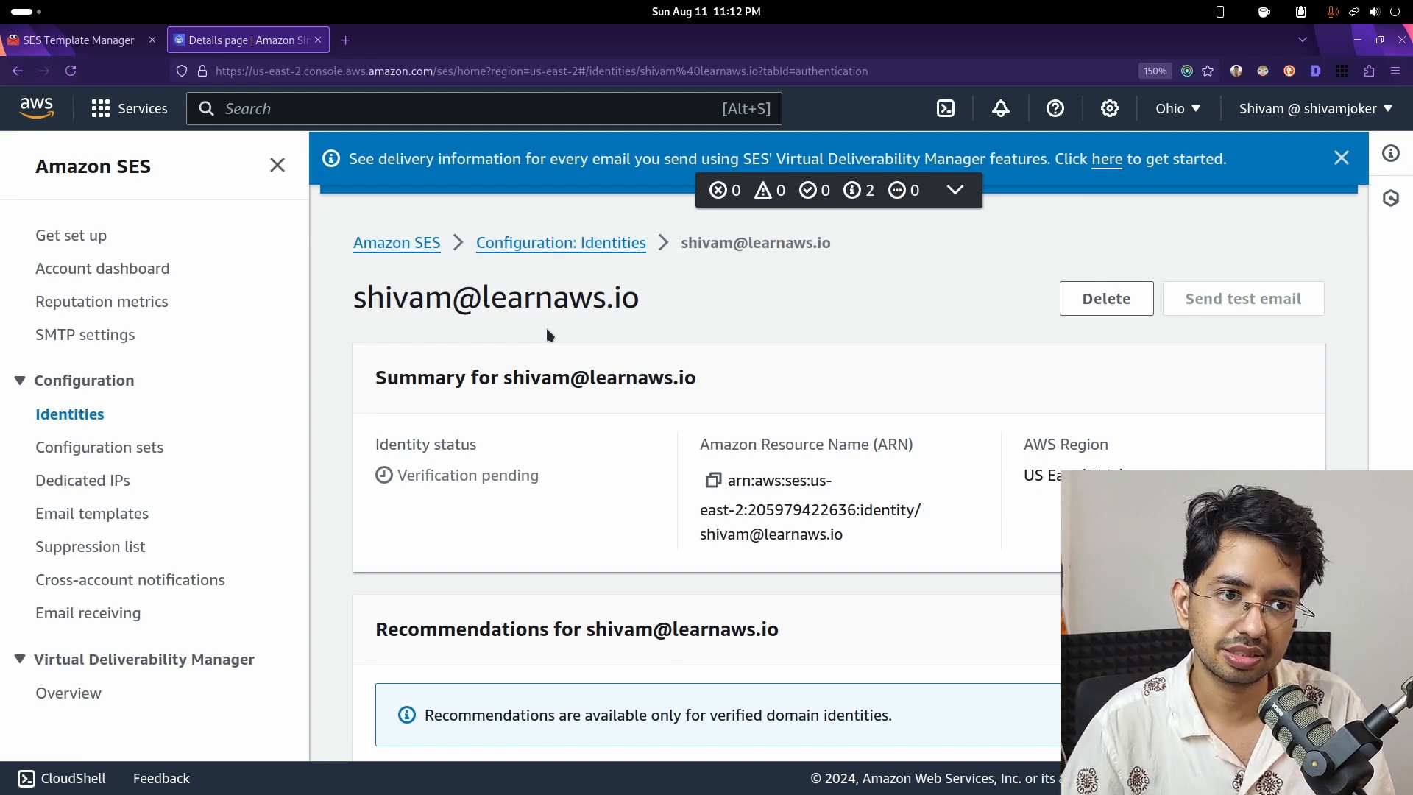
- Fill the send form with the verified sender address from autocomplete and the same address as recipient
click(82, 43)
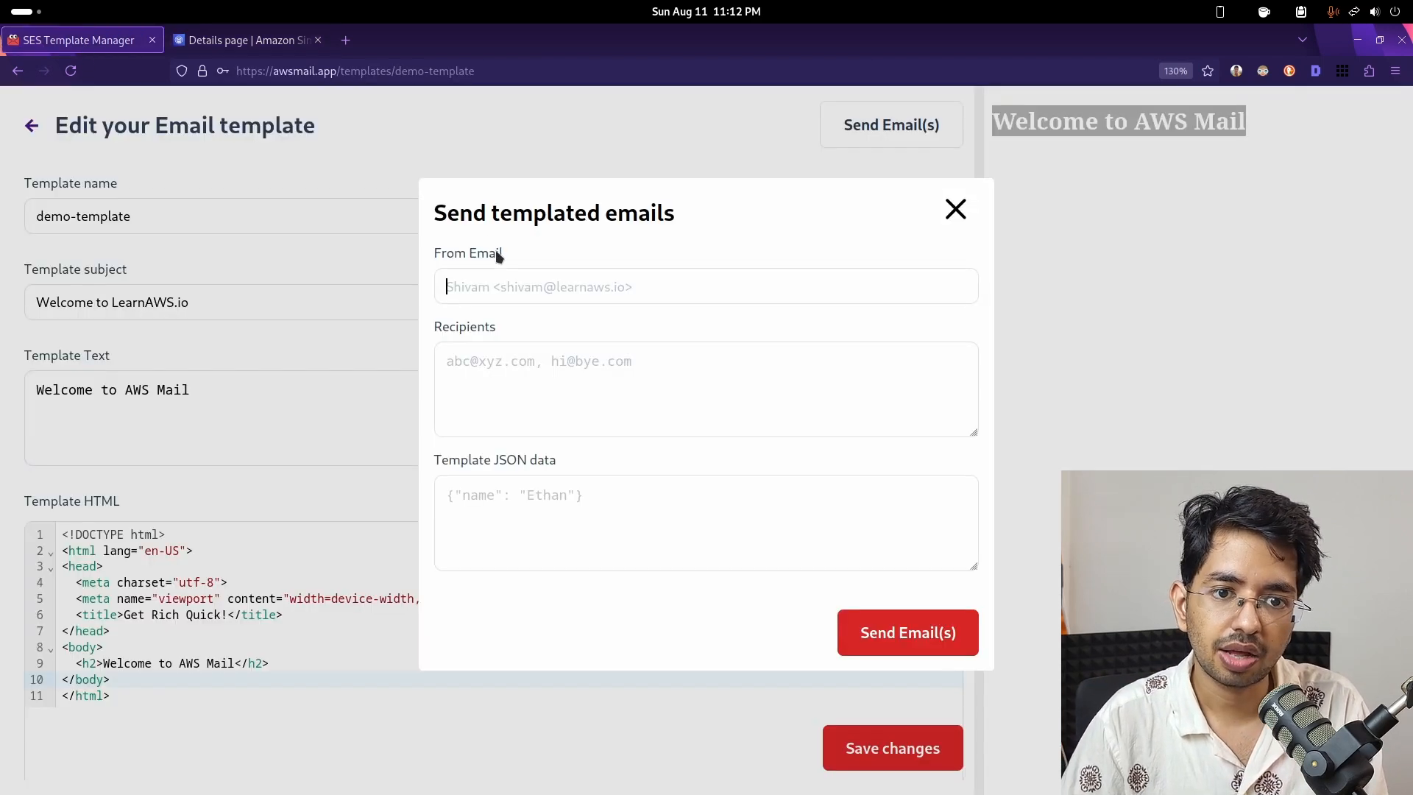
text(sh)
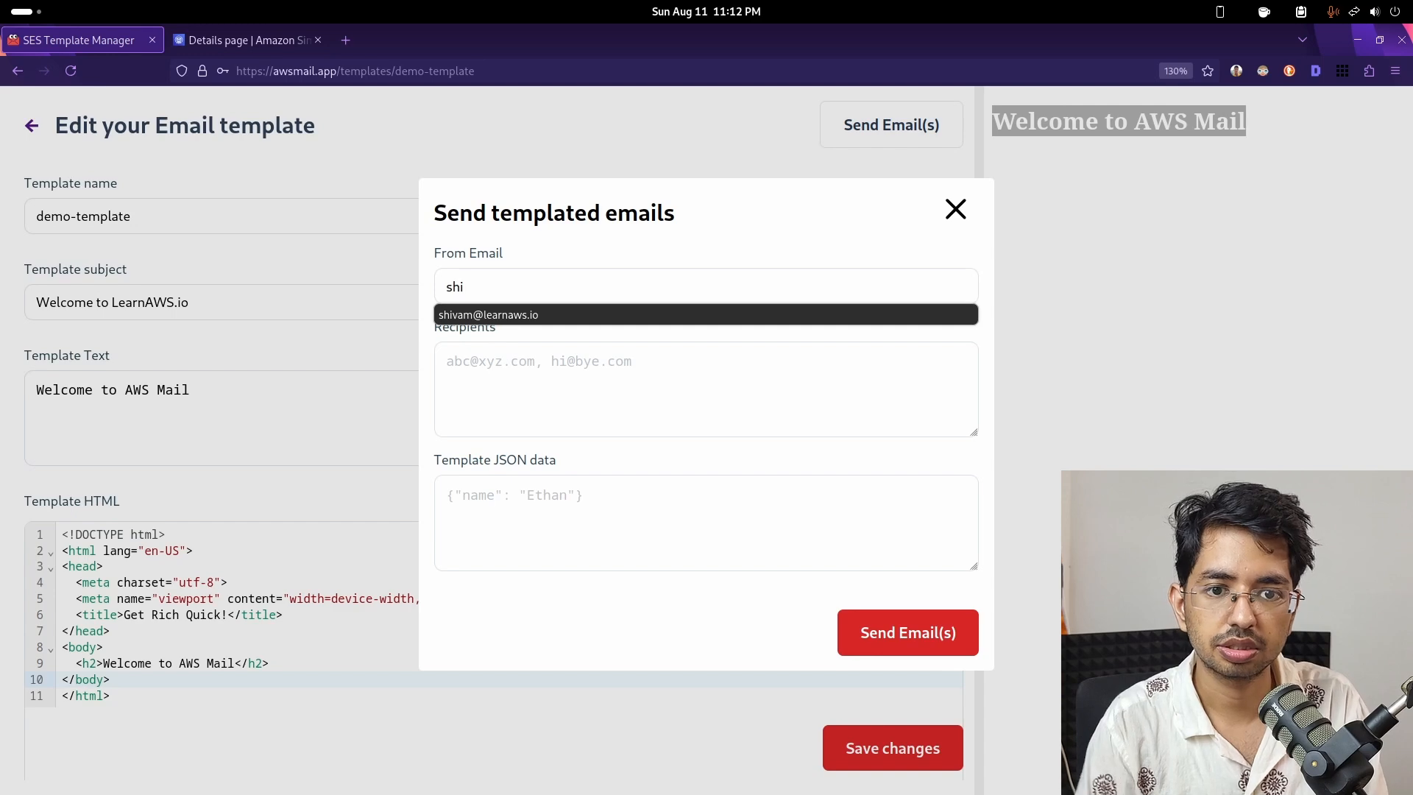
text(i)
click(548, 316)
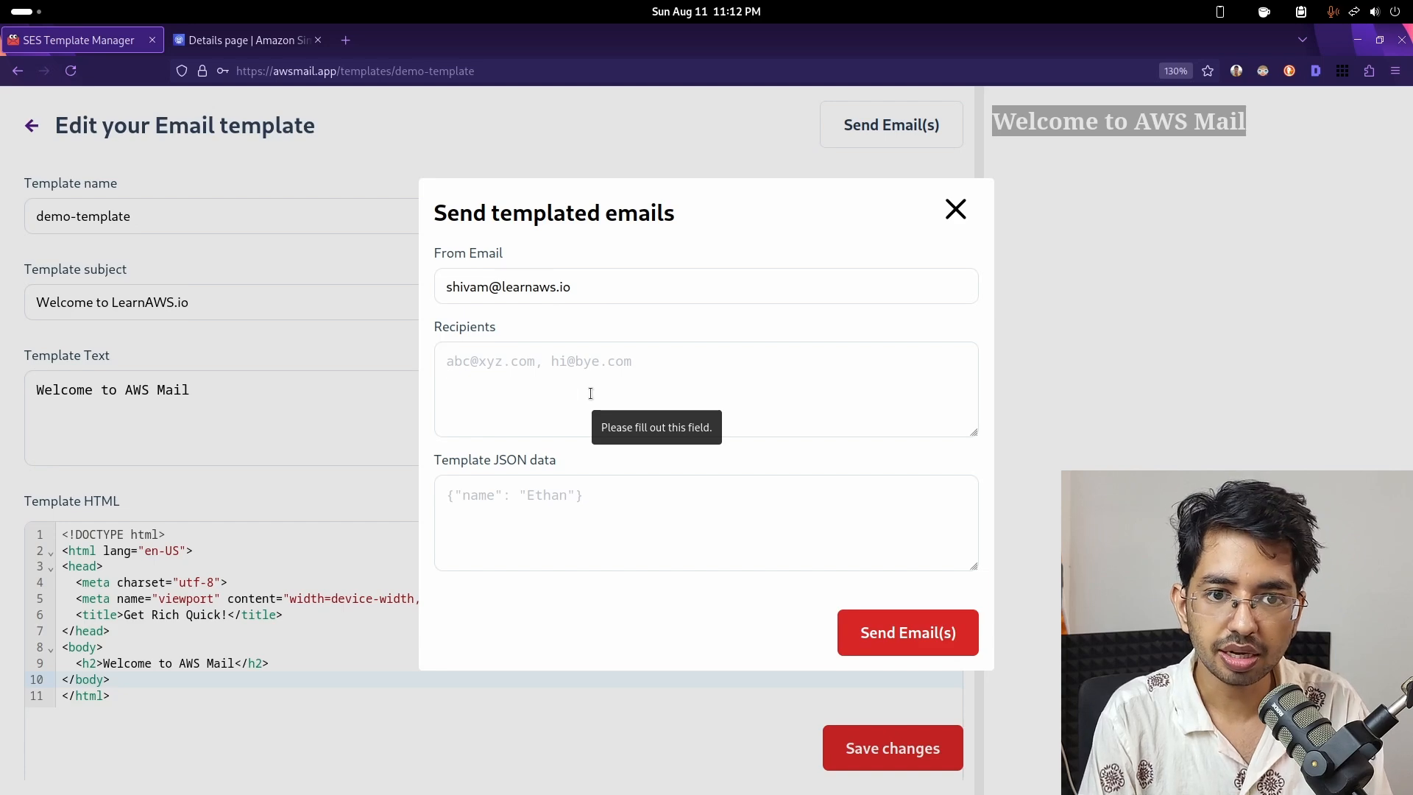
click(590, 392)
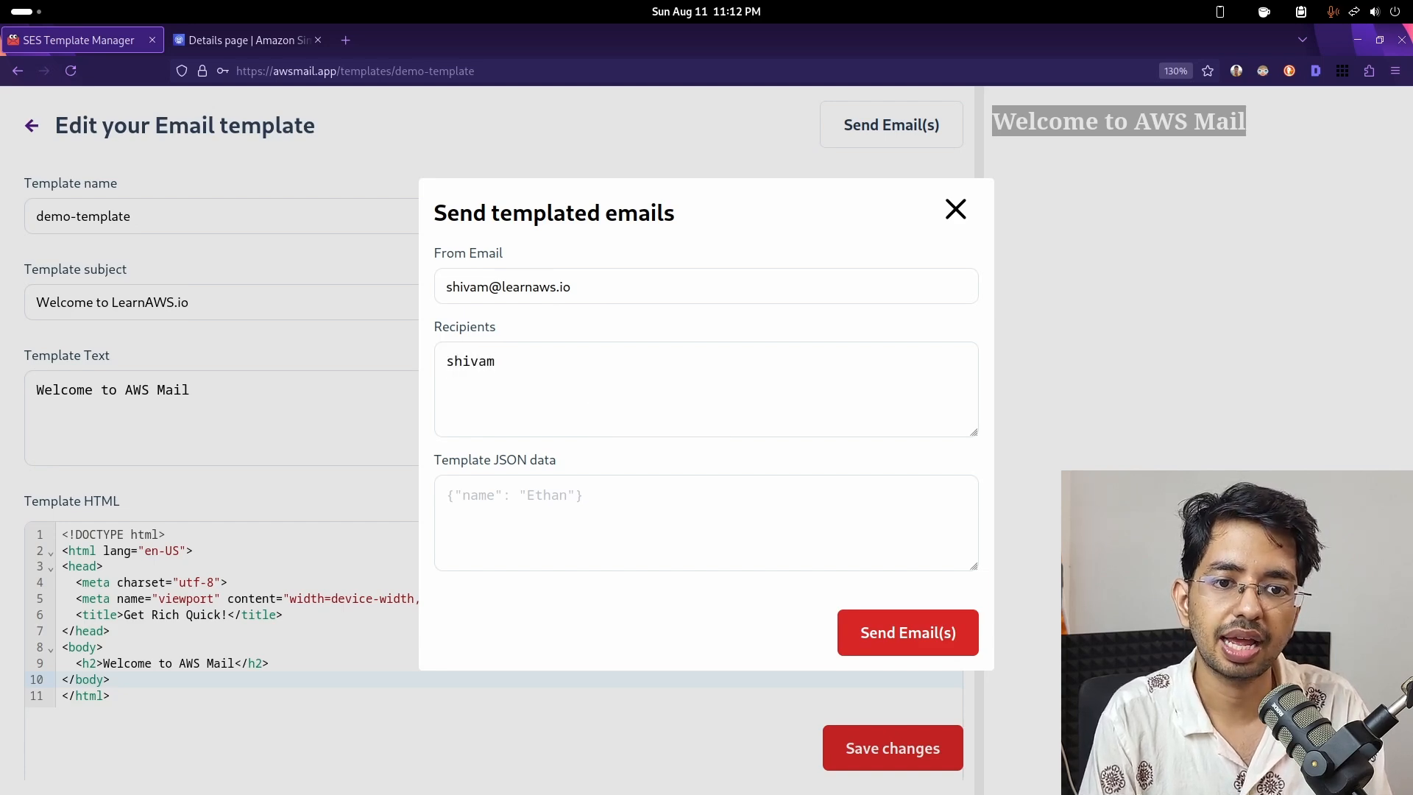
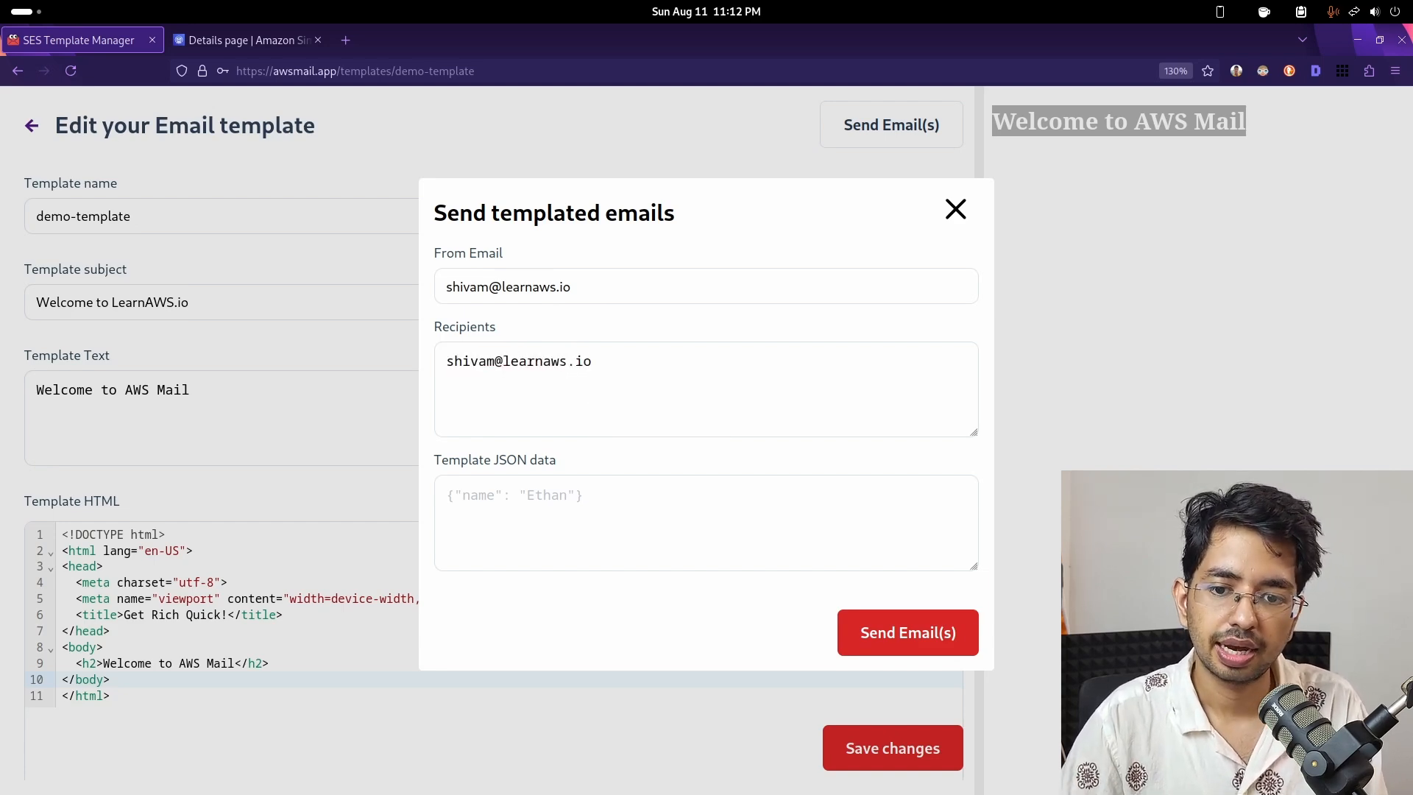
- Add template JSON data and send the demo-template test email
click(878, 631)
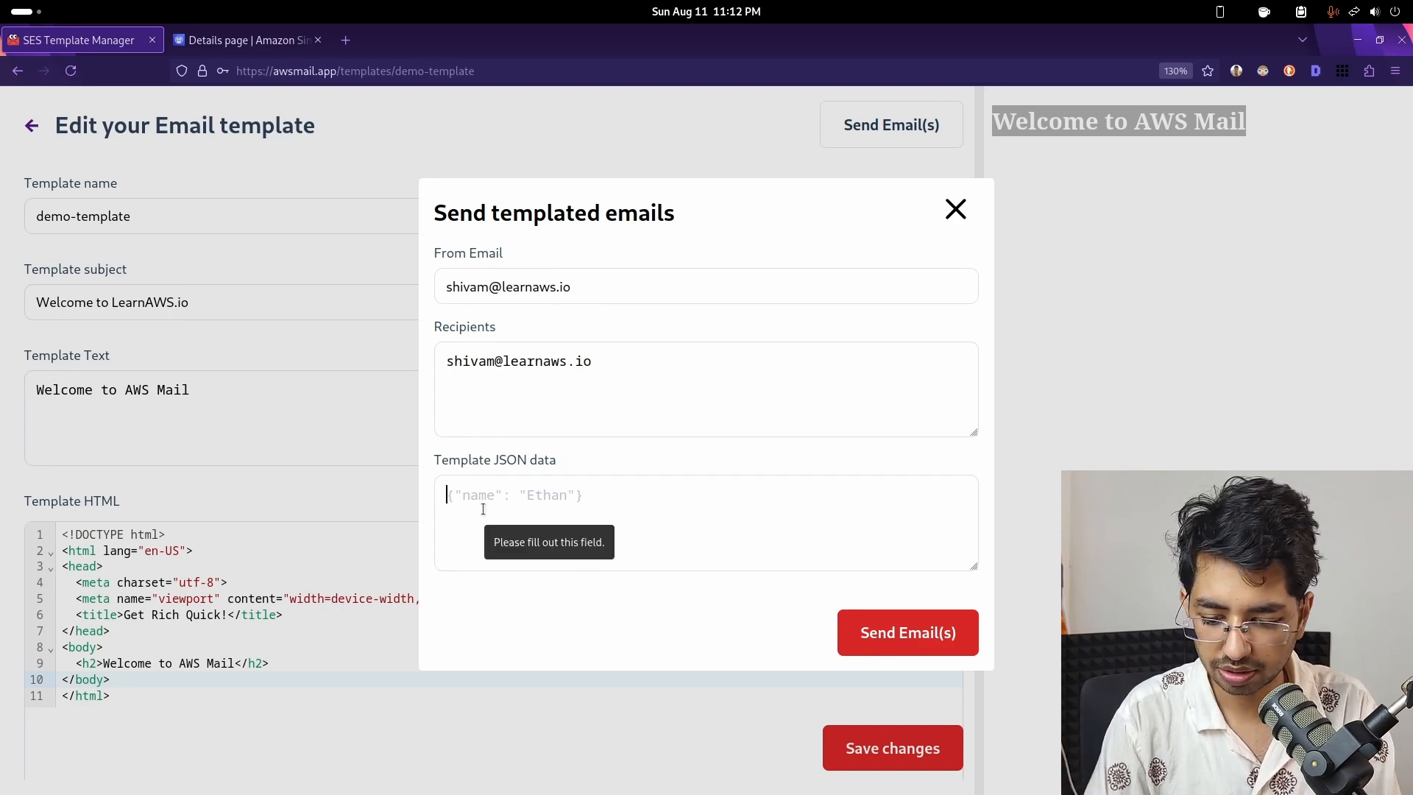
text({)
click(879, 626)
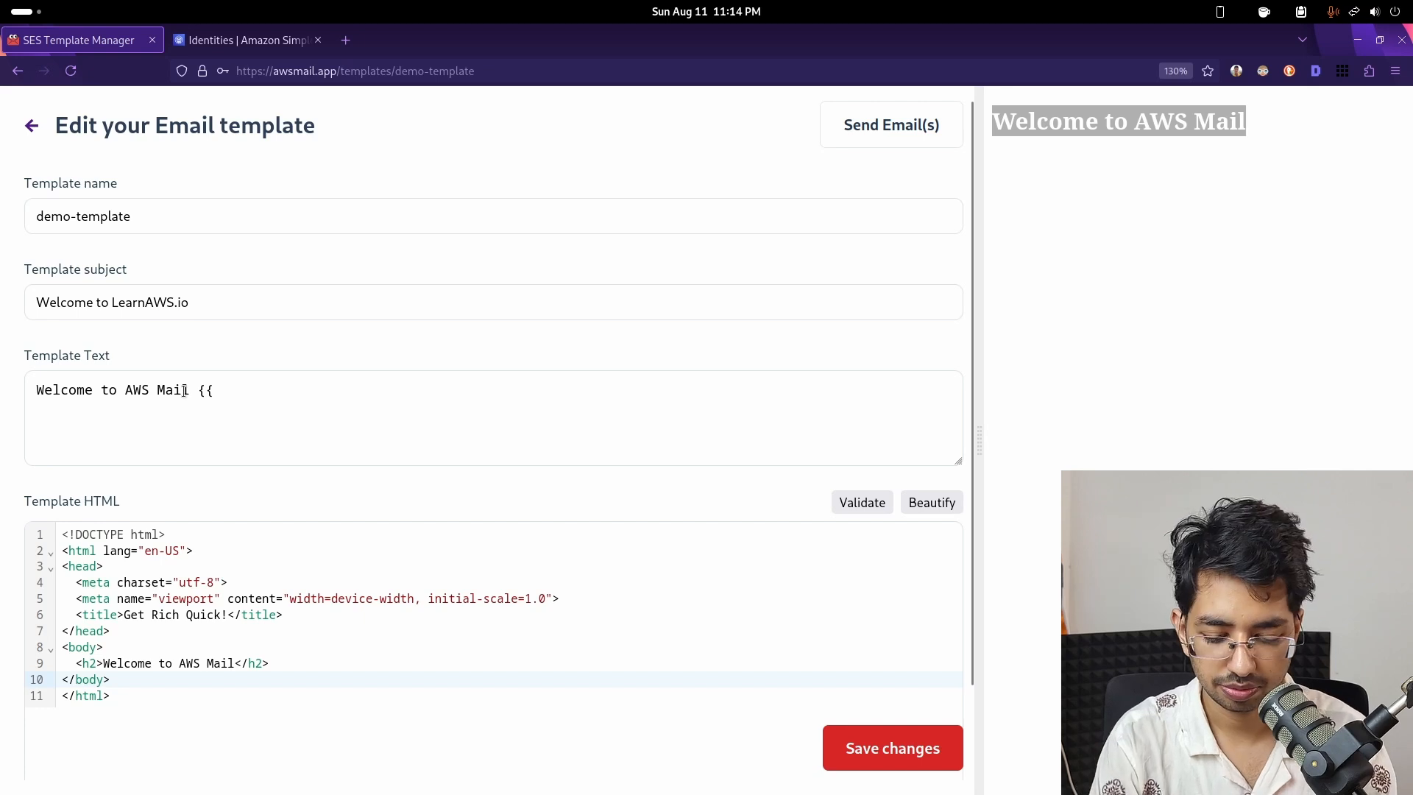
- Insert {{name}} before </h2> in the template's HTML heading and save demo-template
text(name{})
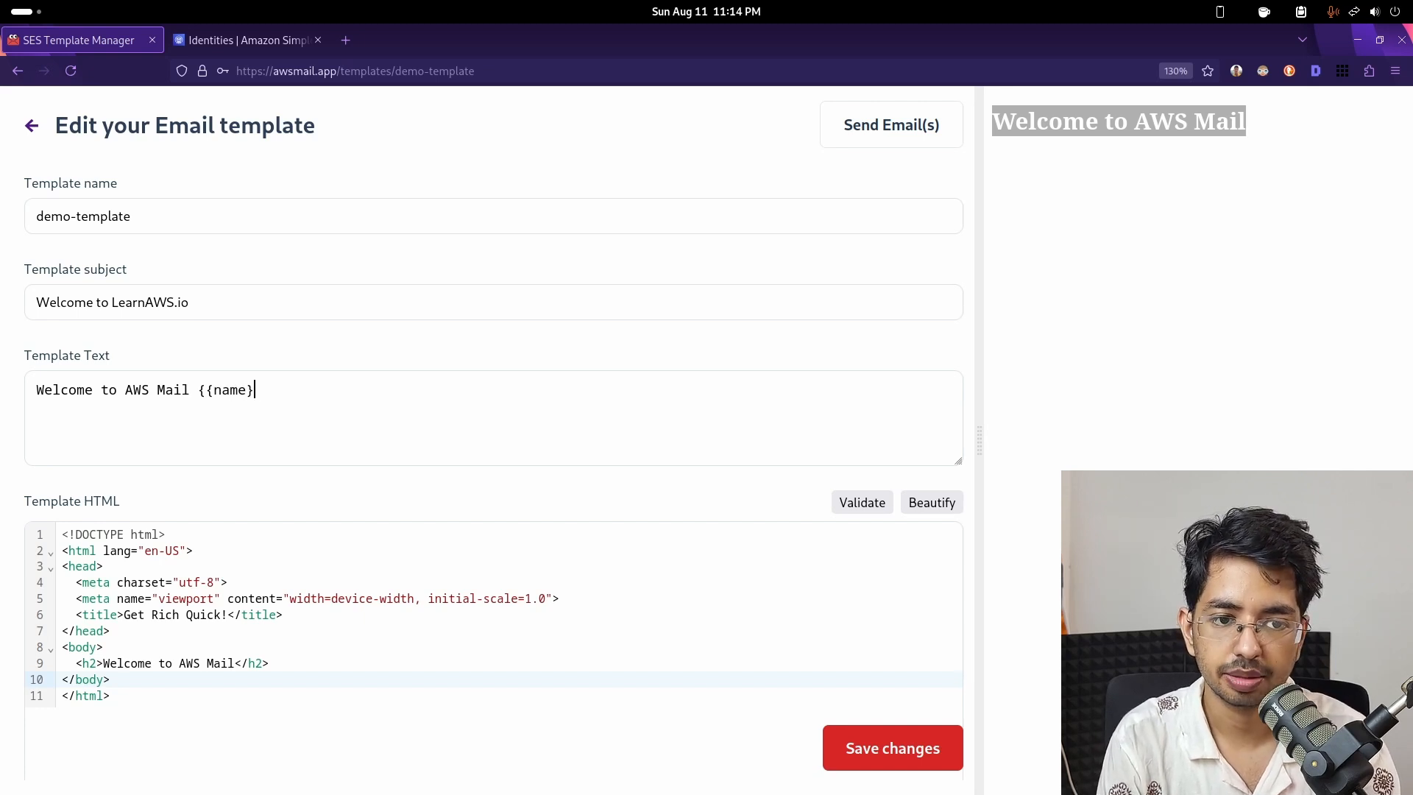
click(231, 666)
text({)
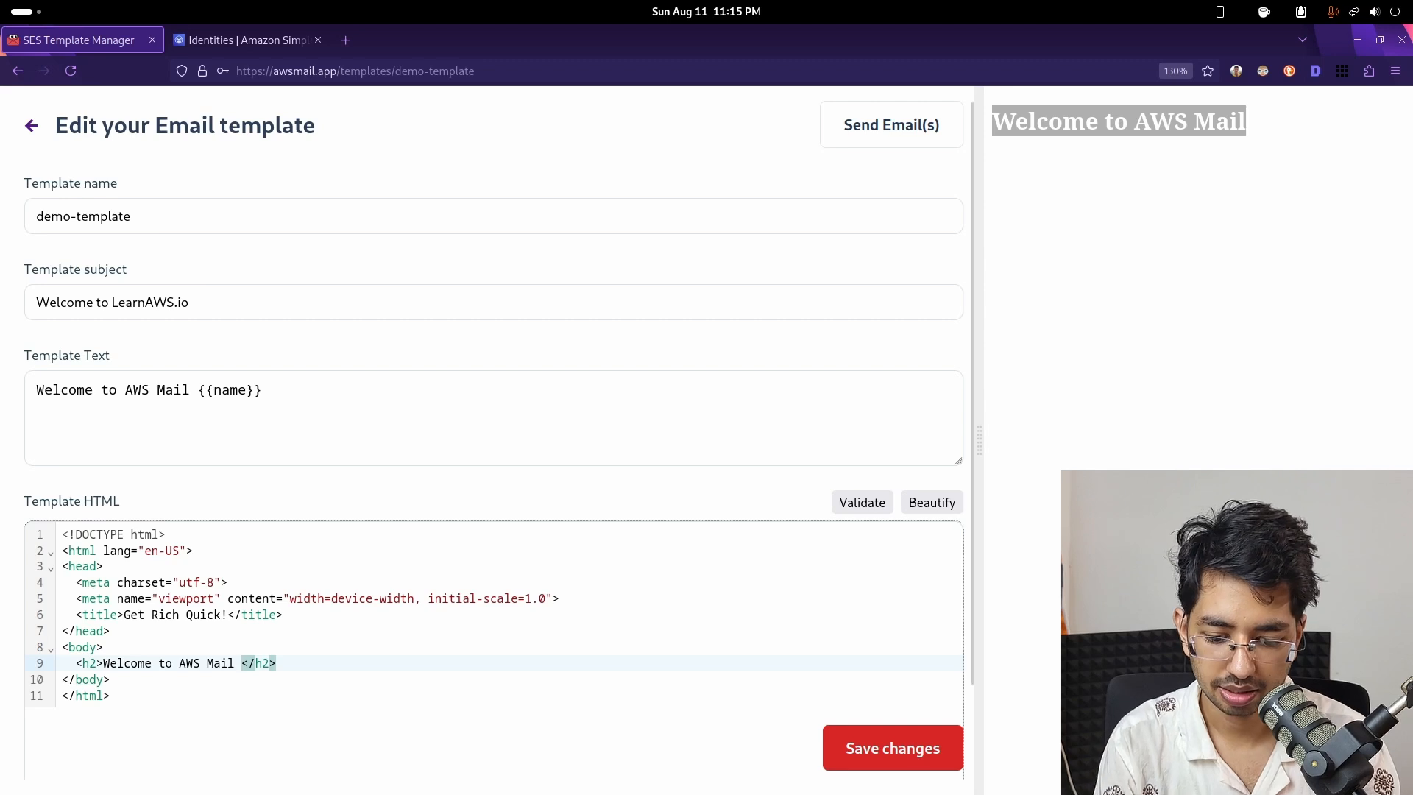
text({name}})
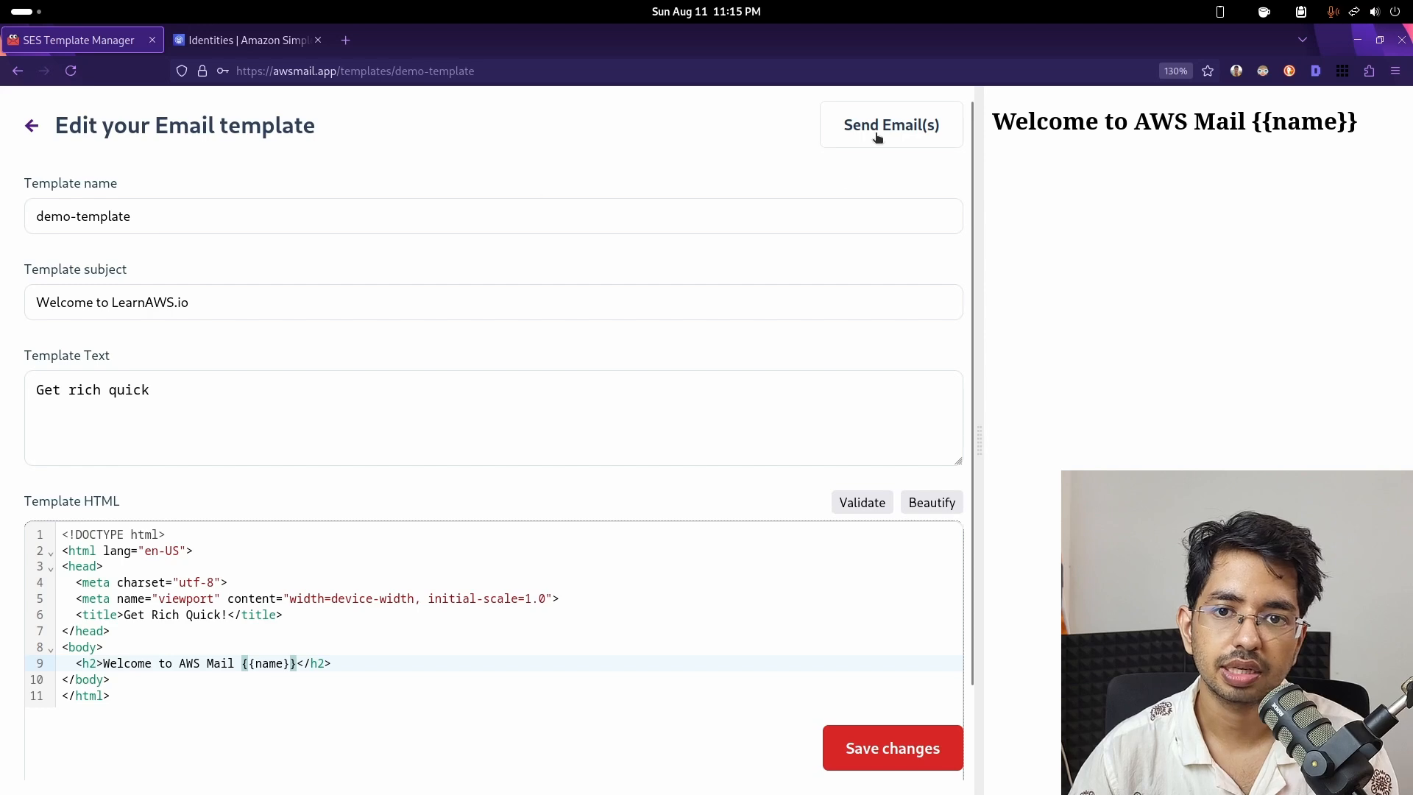
click(859, 748)
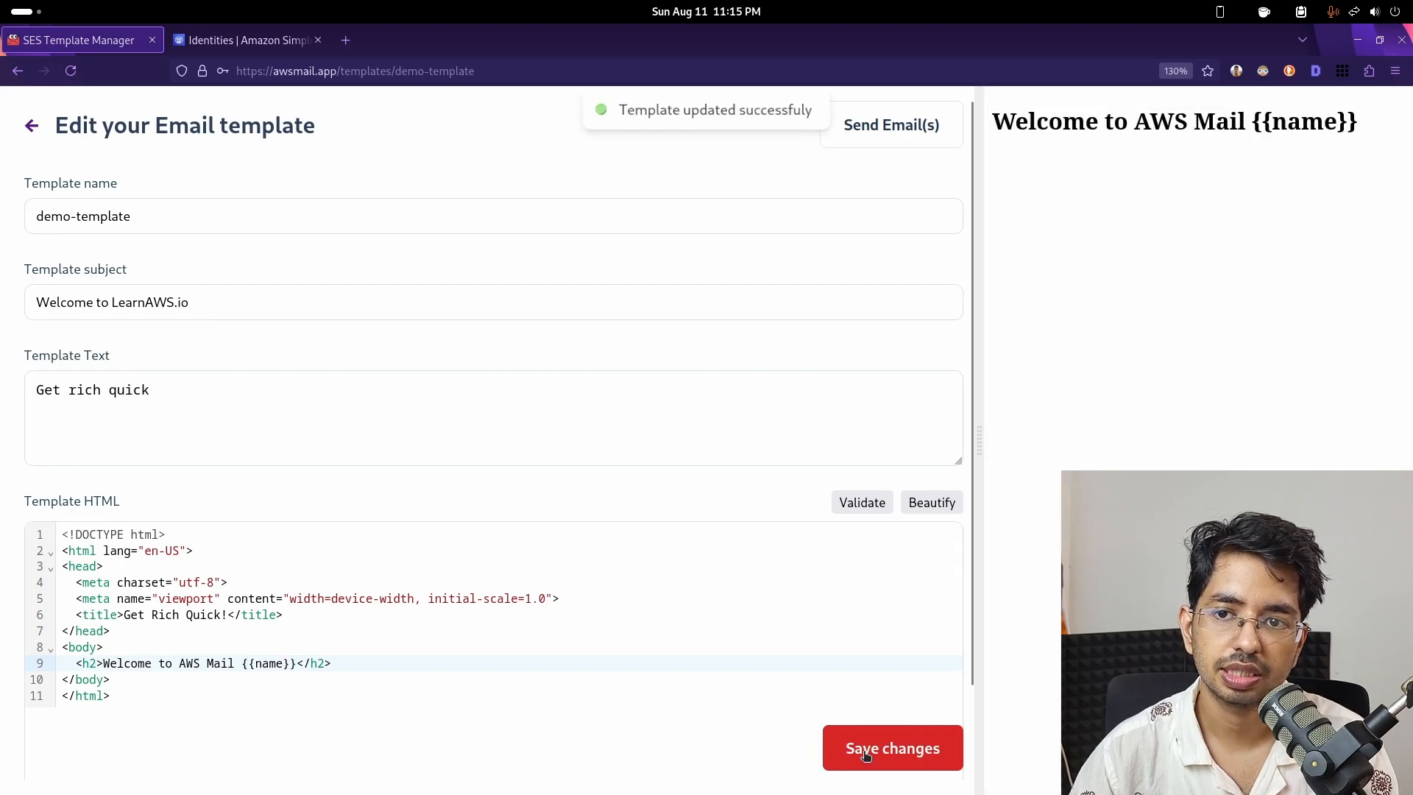
- Open the templated send form, clear the recipients selection, then go to the SES Identities page
click(923, 132)
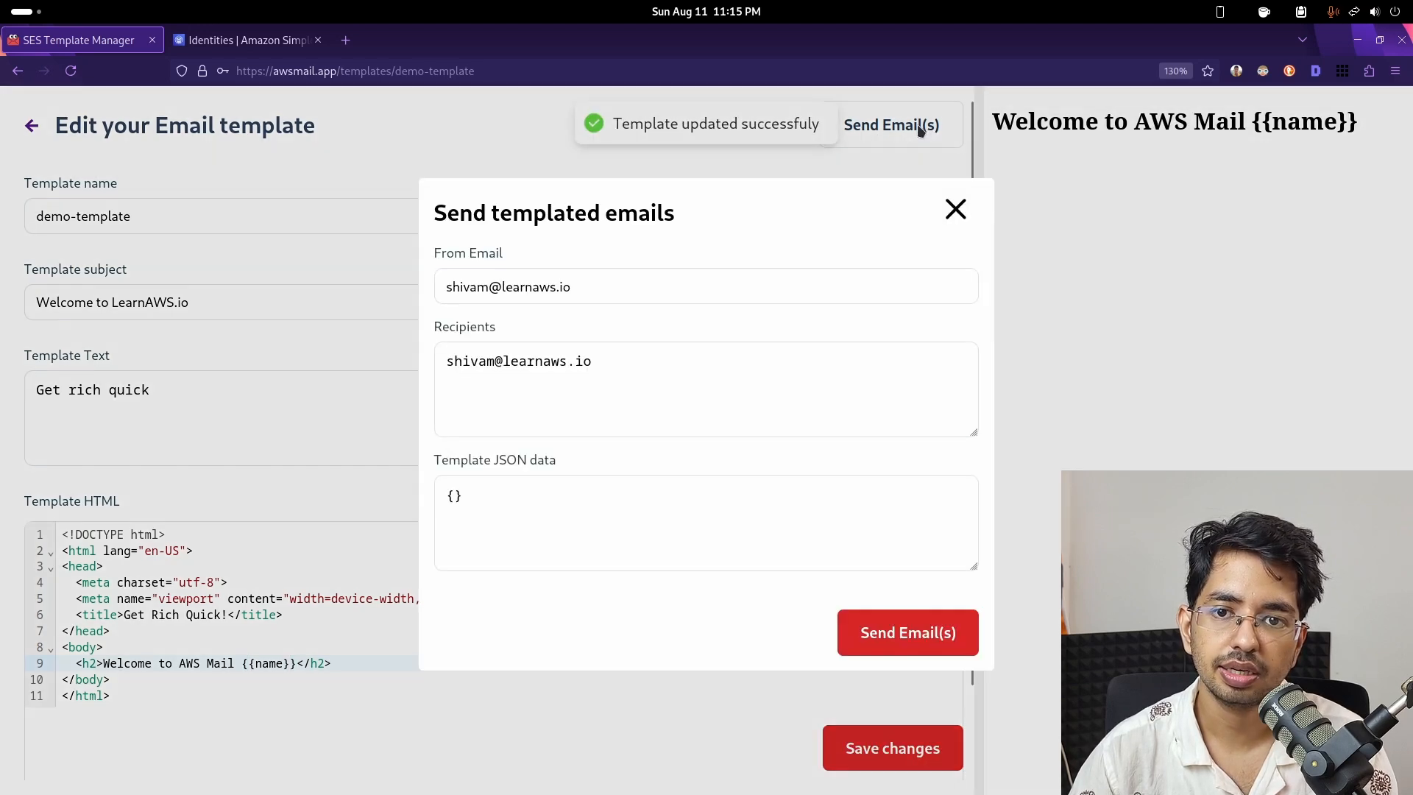
triple_click(645, 356)
click(630, 352)
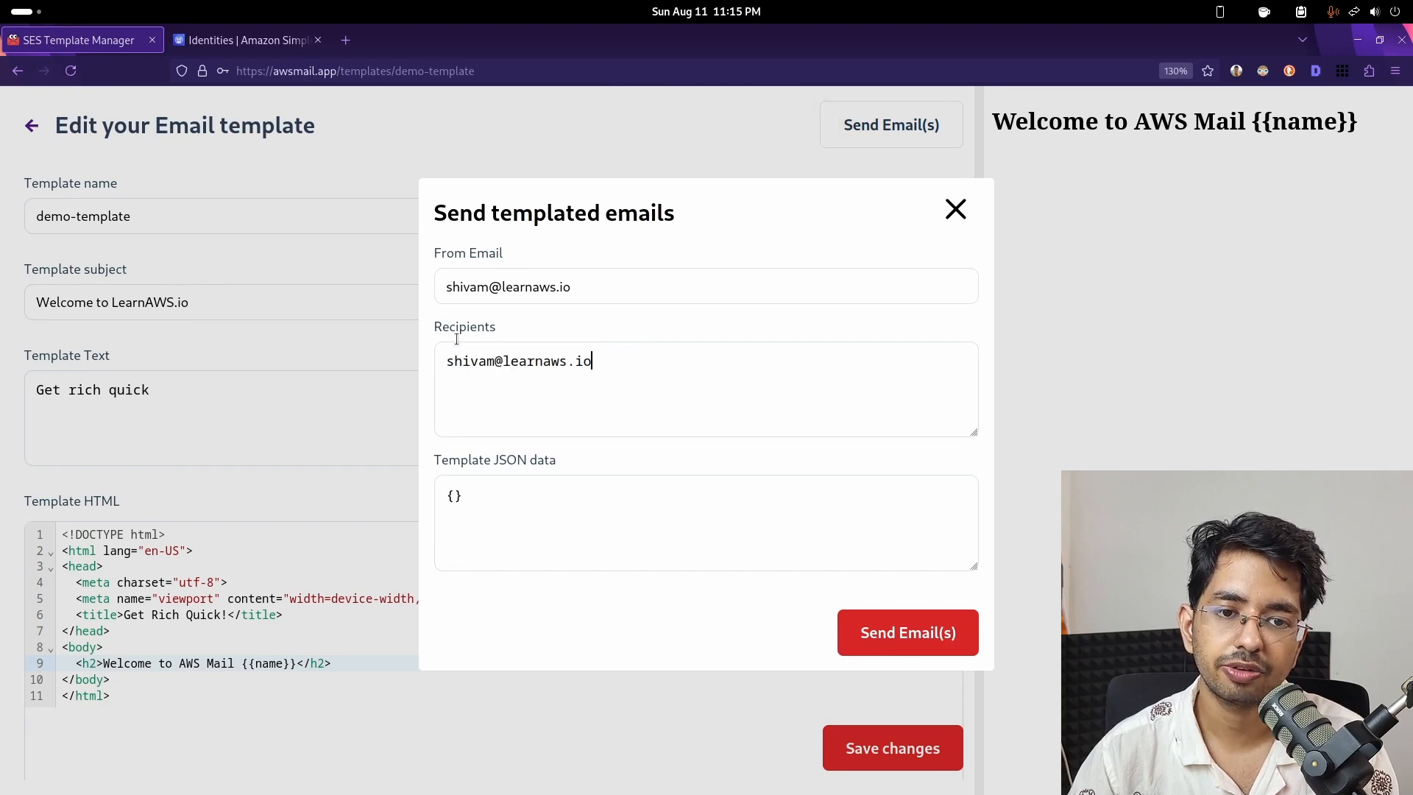
click(255, 56)
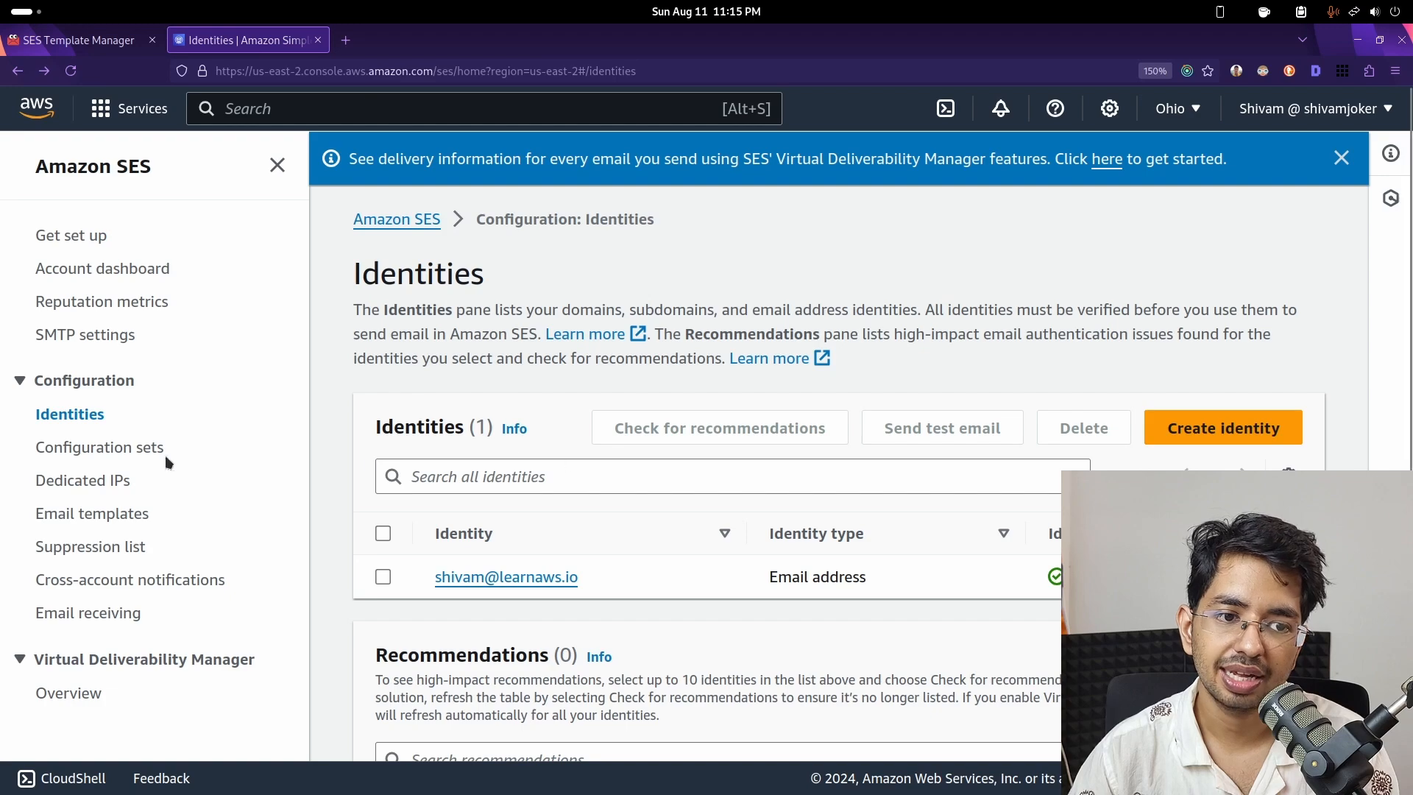
- Review SES Get set up's sandbox status and 200-emails-per-day quota, zooming out to 130%
click(92, 238)
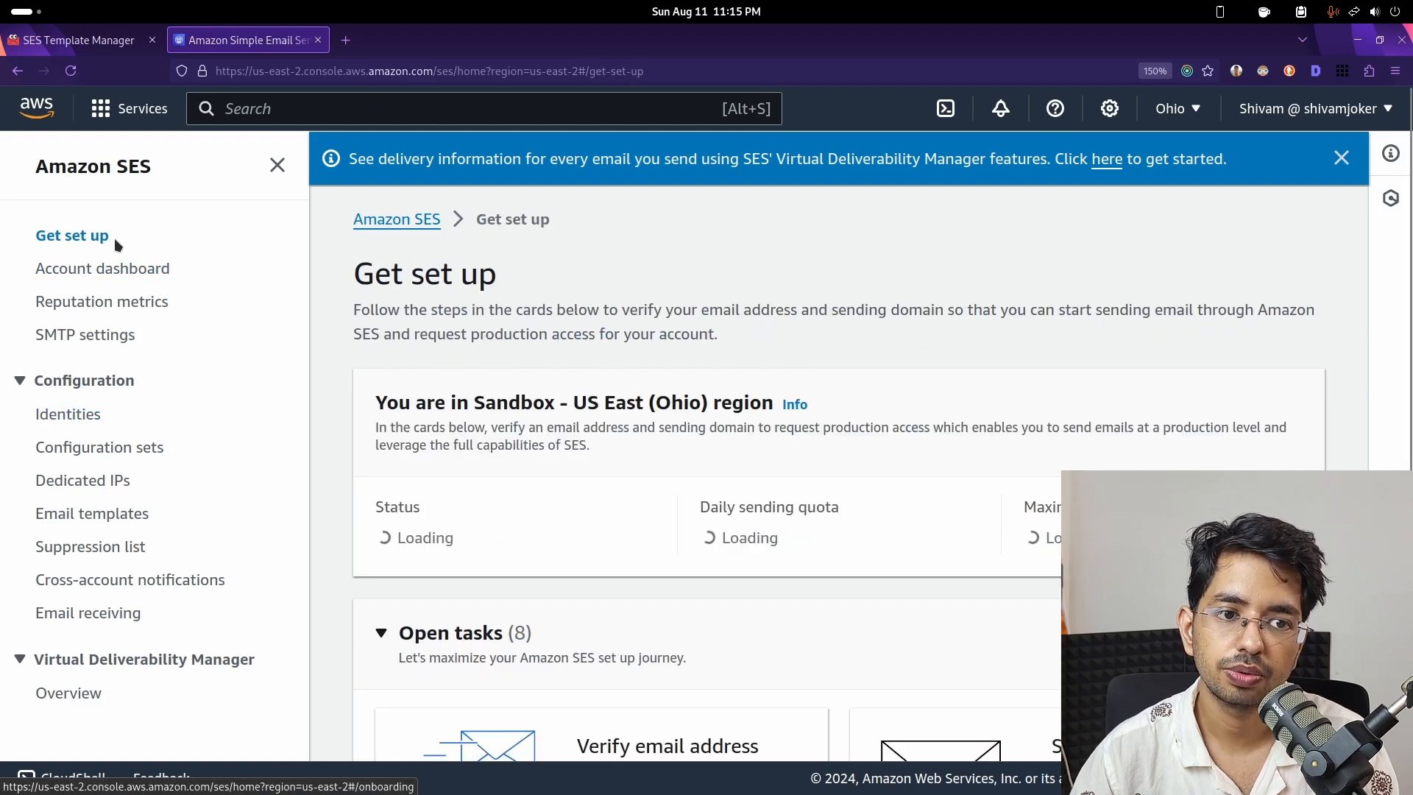
scroll(391, 358, down, 4)
scroll(390, 358, up, 4)
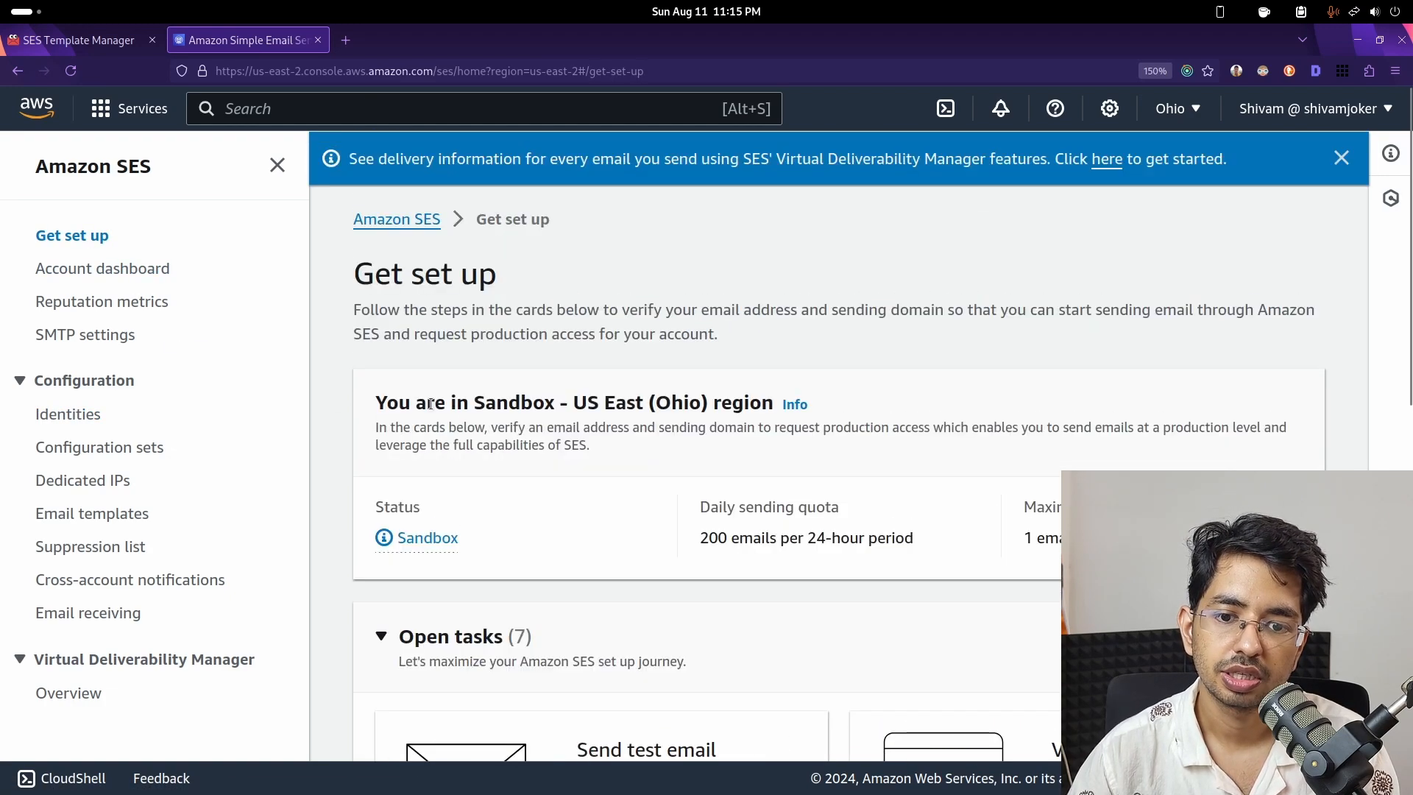
scroll(448, 409, down, 4)
scroll(449, 408, up, 4)
scroll(448, 561, down, 5)
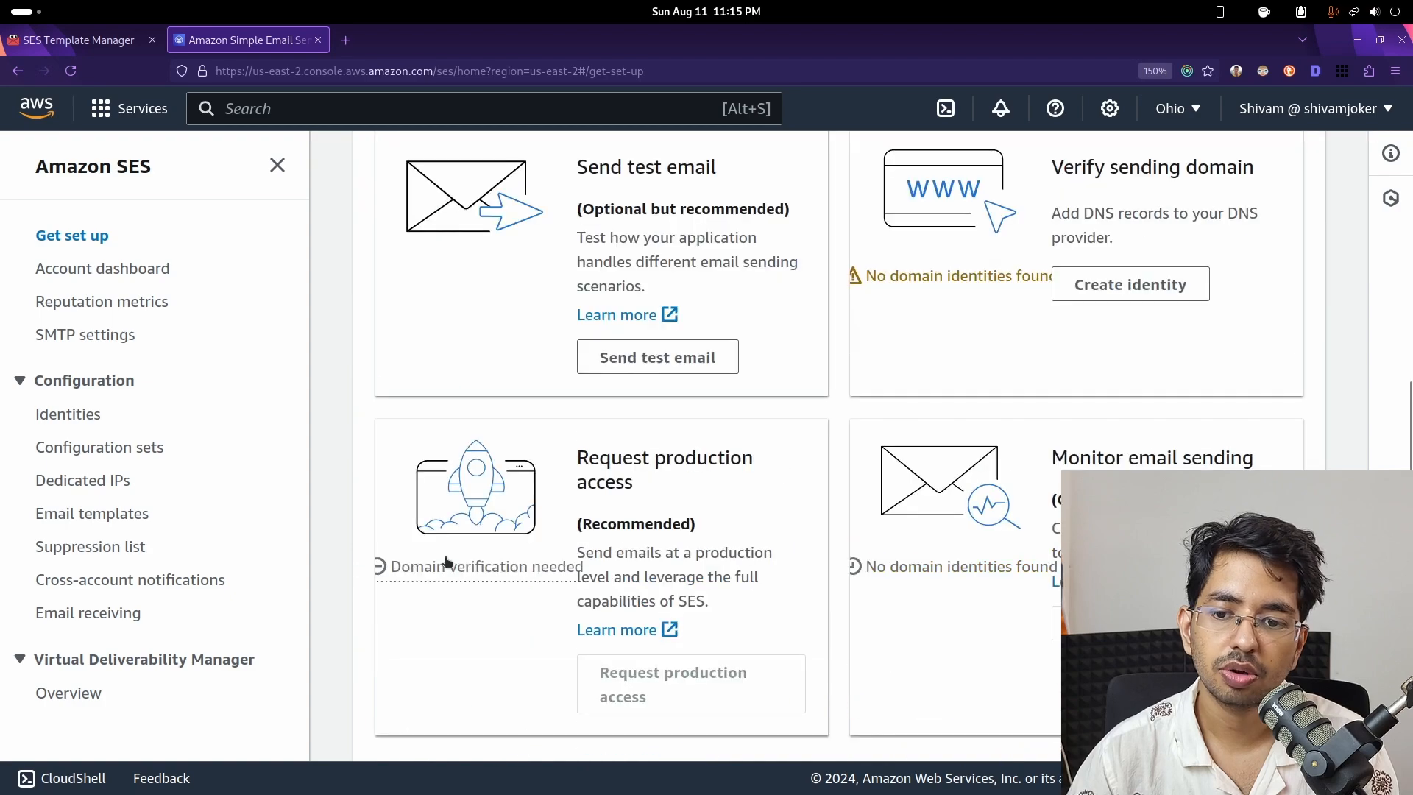
scroll(448, 559, down, 1)
scroll(449, 560, up, 1)
key(ctrl+minus)
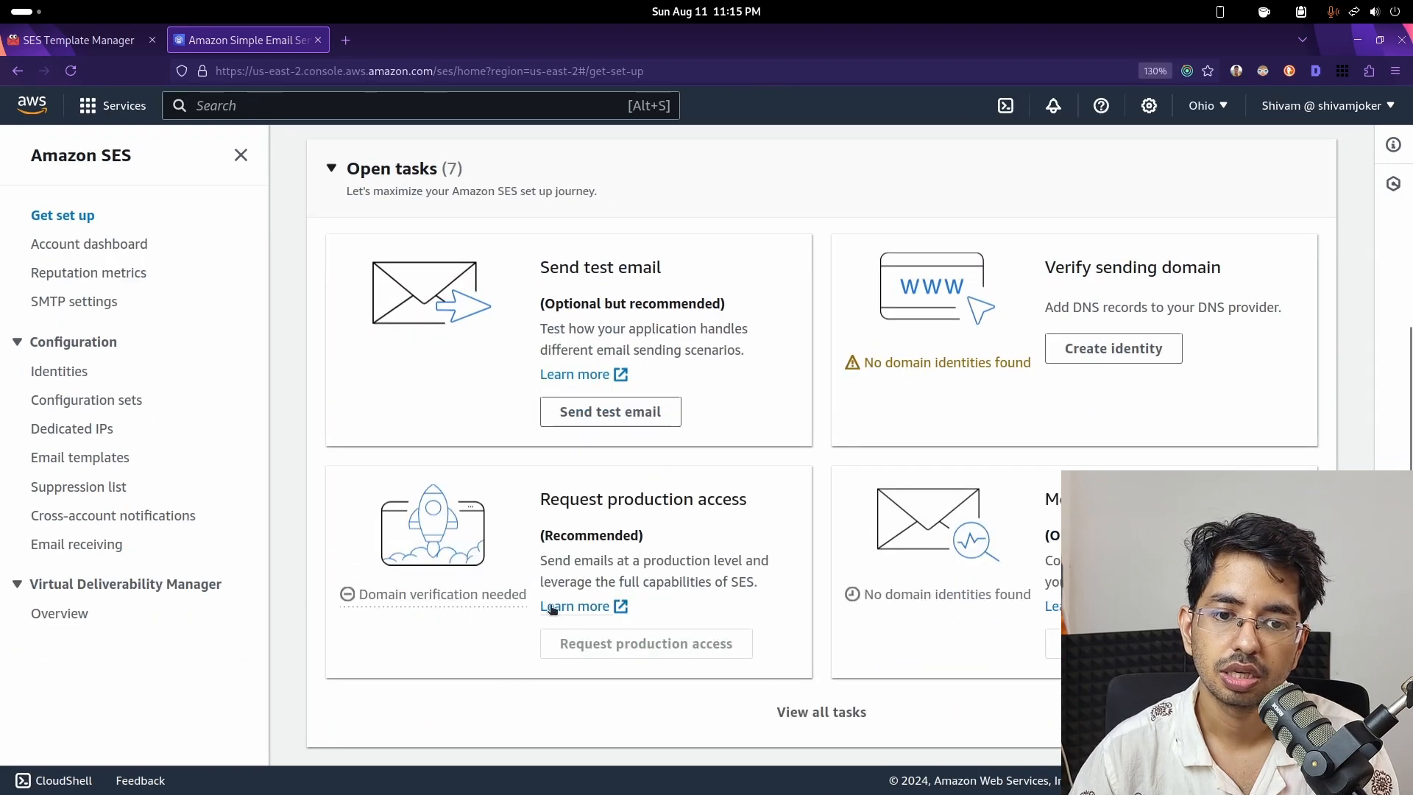
scroll(482, 530, up, 2)
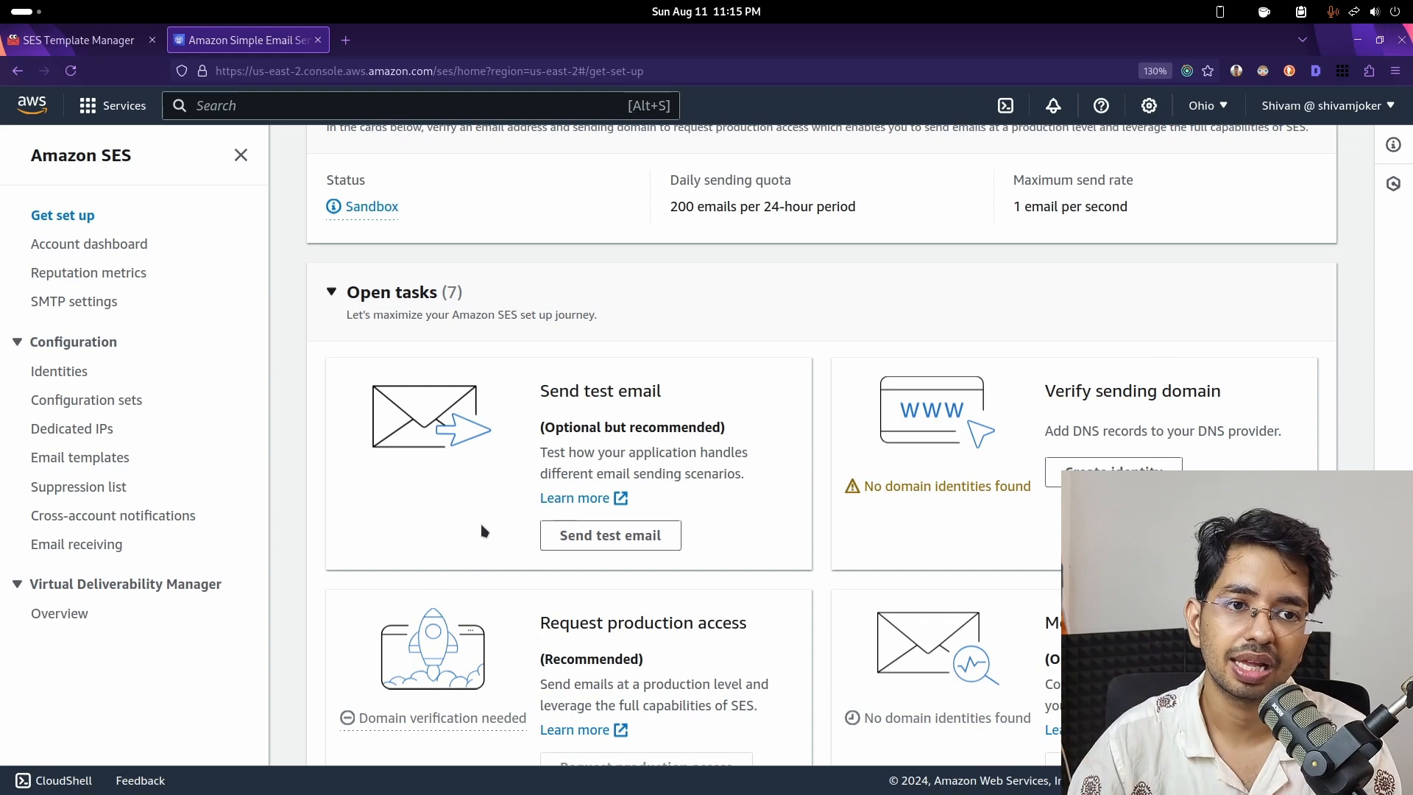
scroll(482, 530, up, 3)
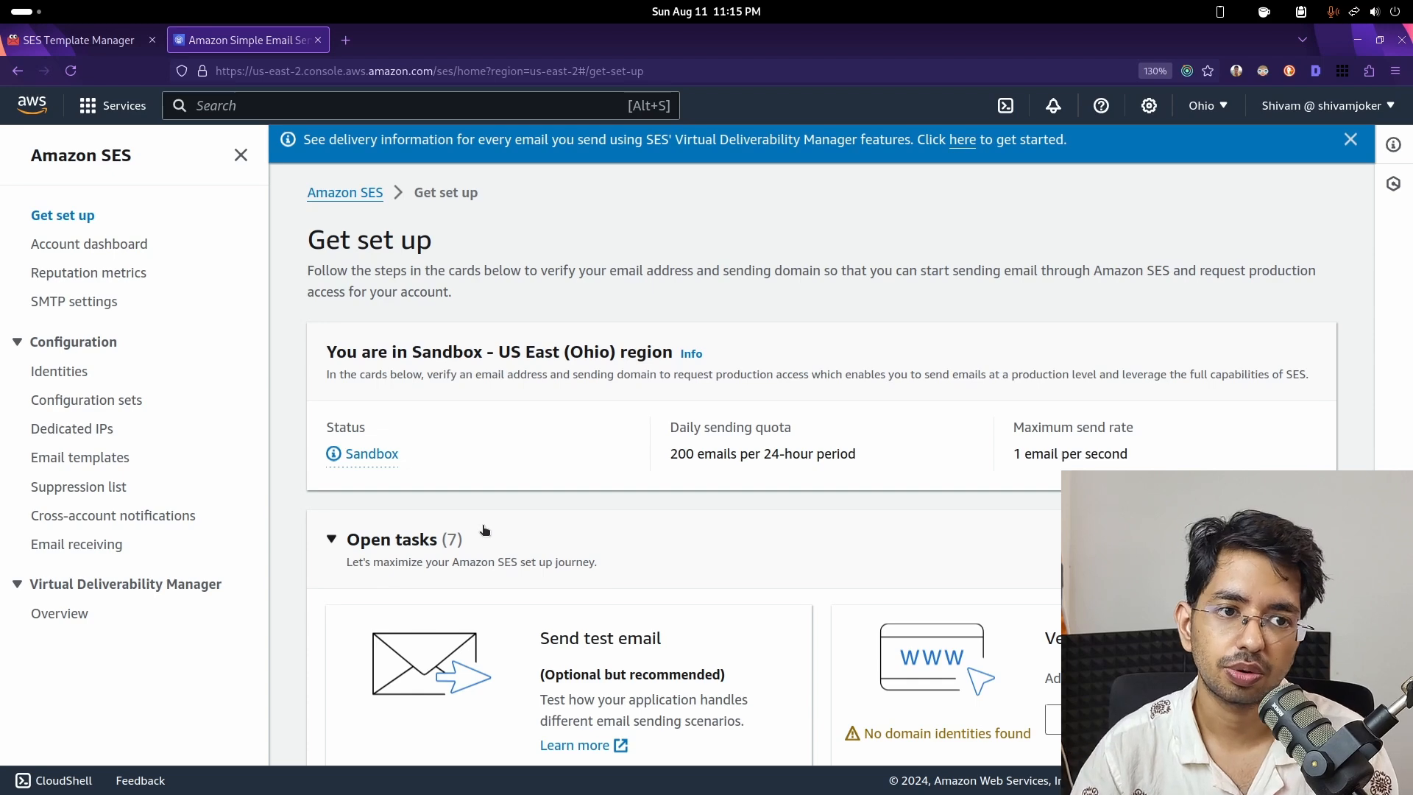
- Send the demo-template test email with template JSON data {"name": "Youtuber"}
click(53, 54)
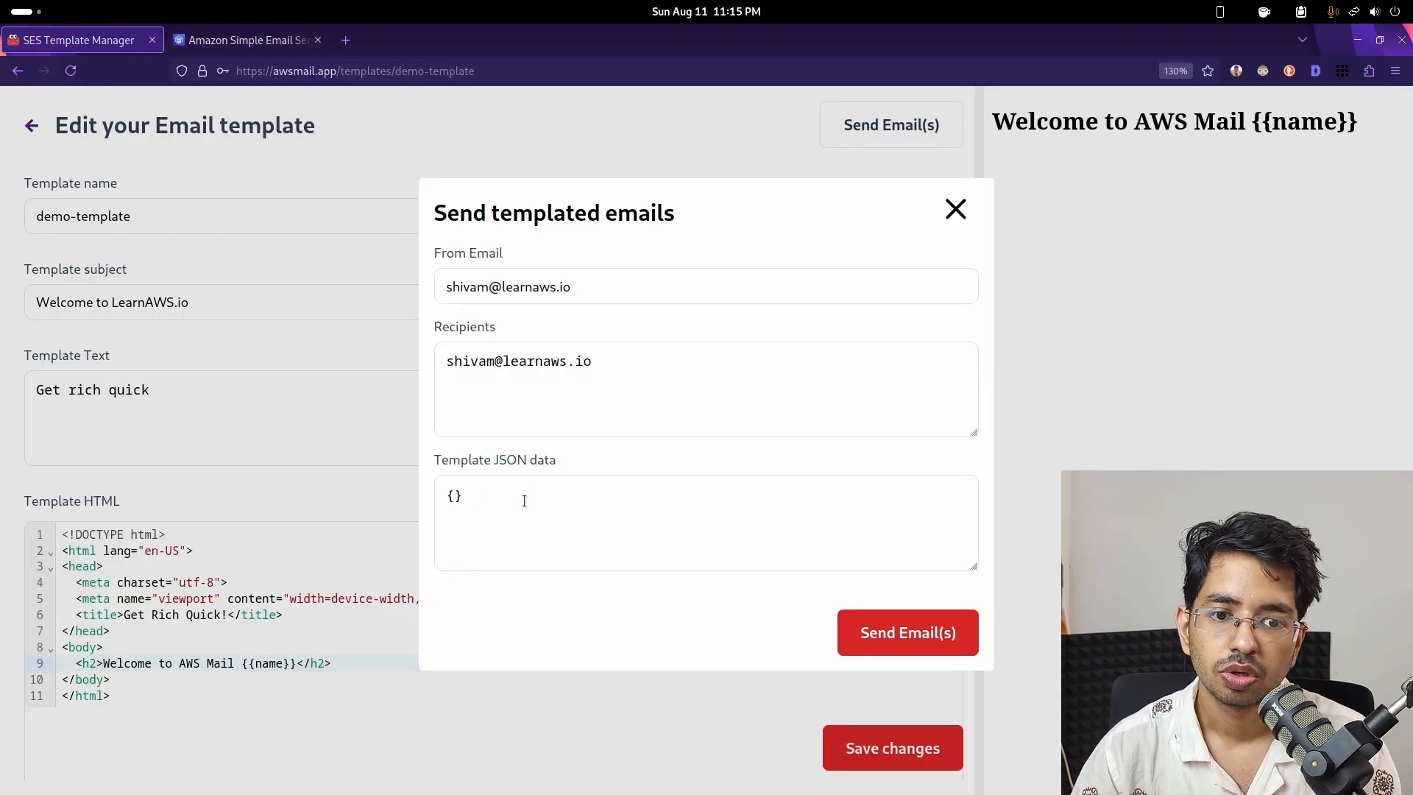
text("name":)
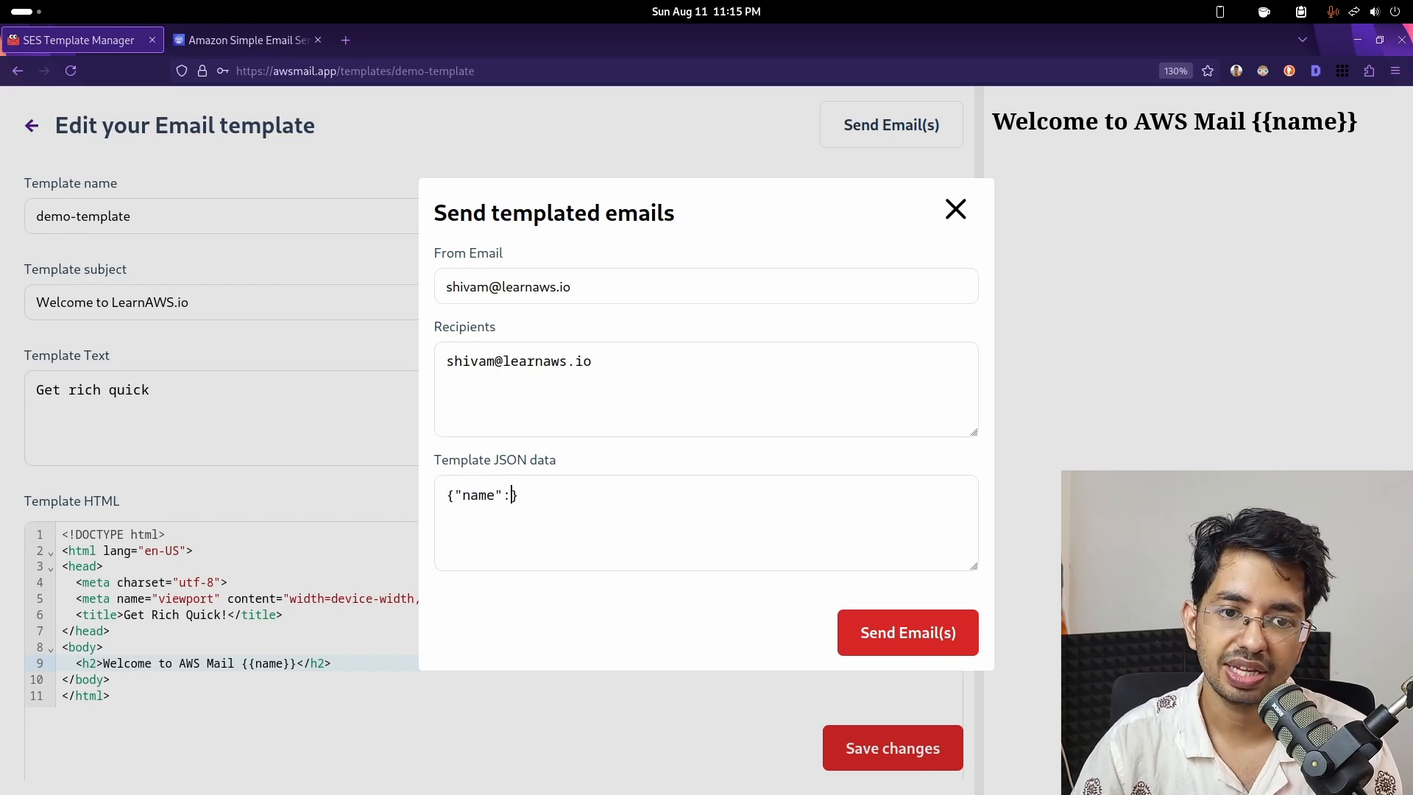
drag(627, 366, 453, 278)
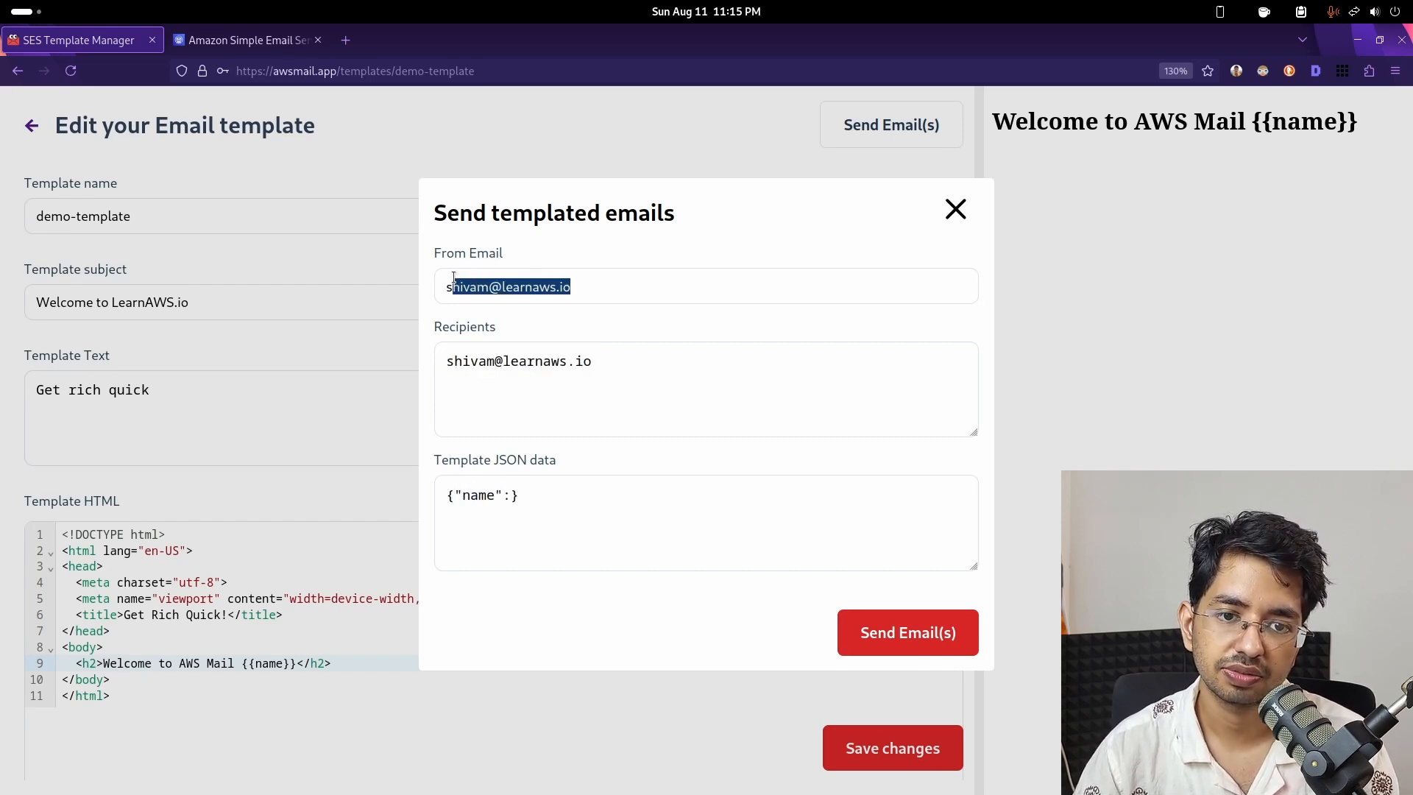
click(510, 501)
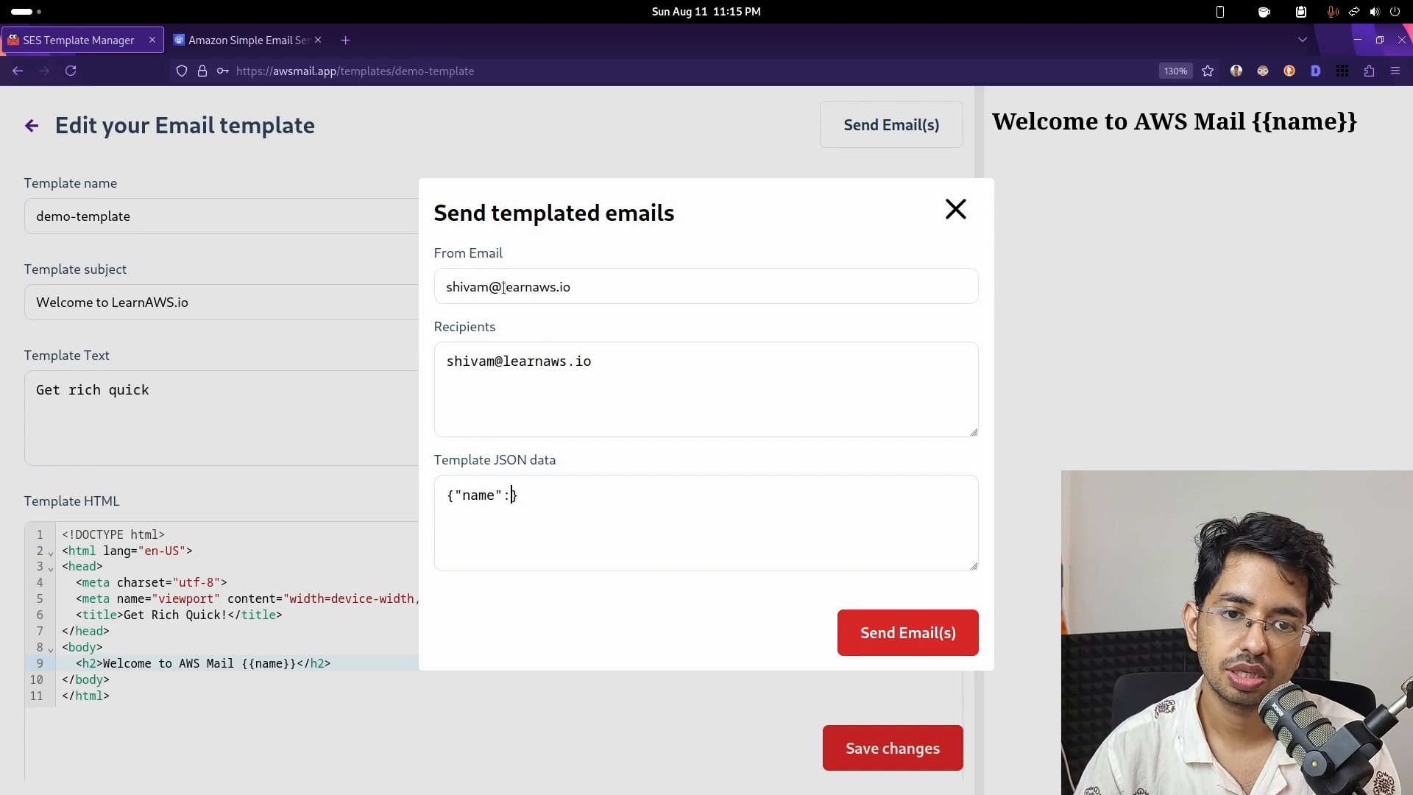
text(")
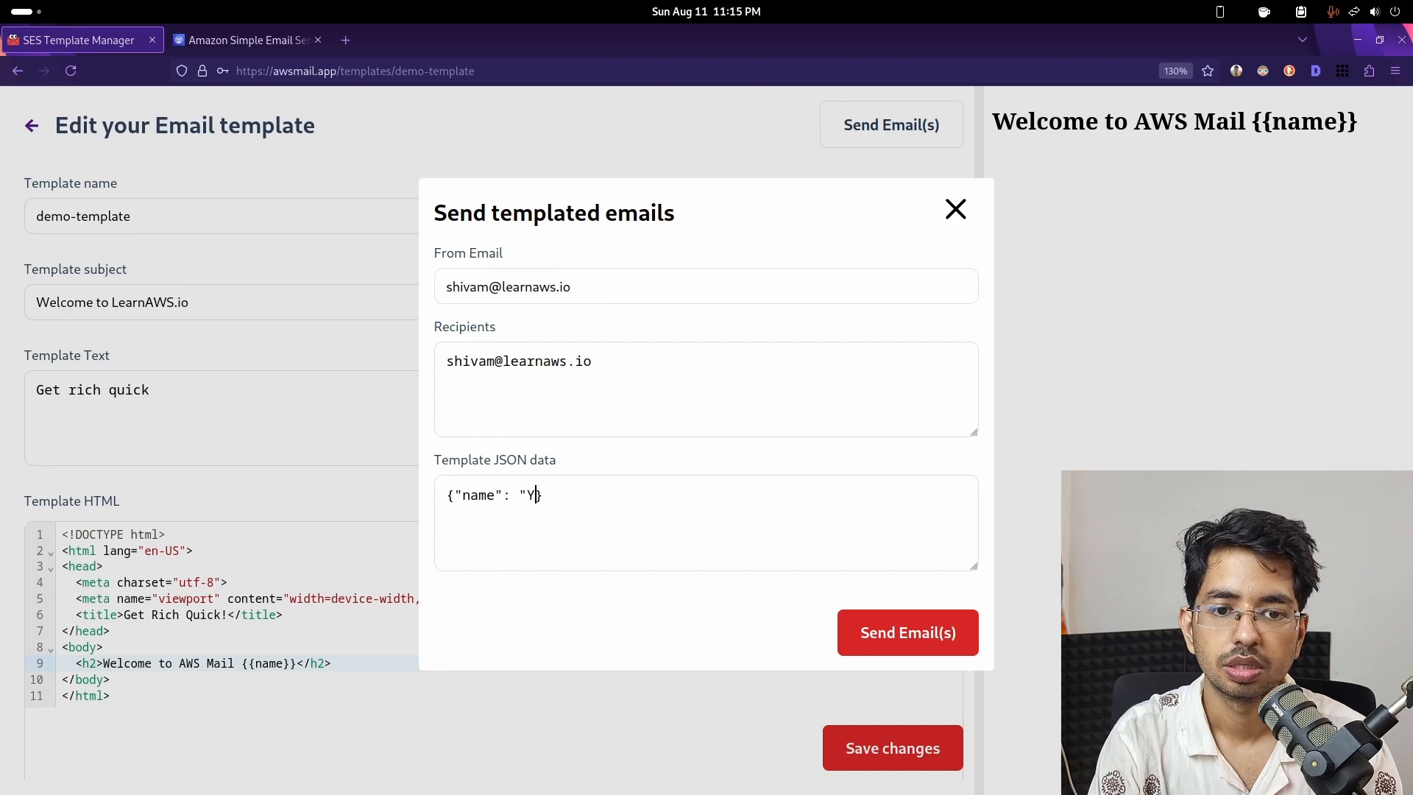
text(Youtuber")
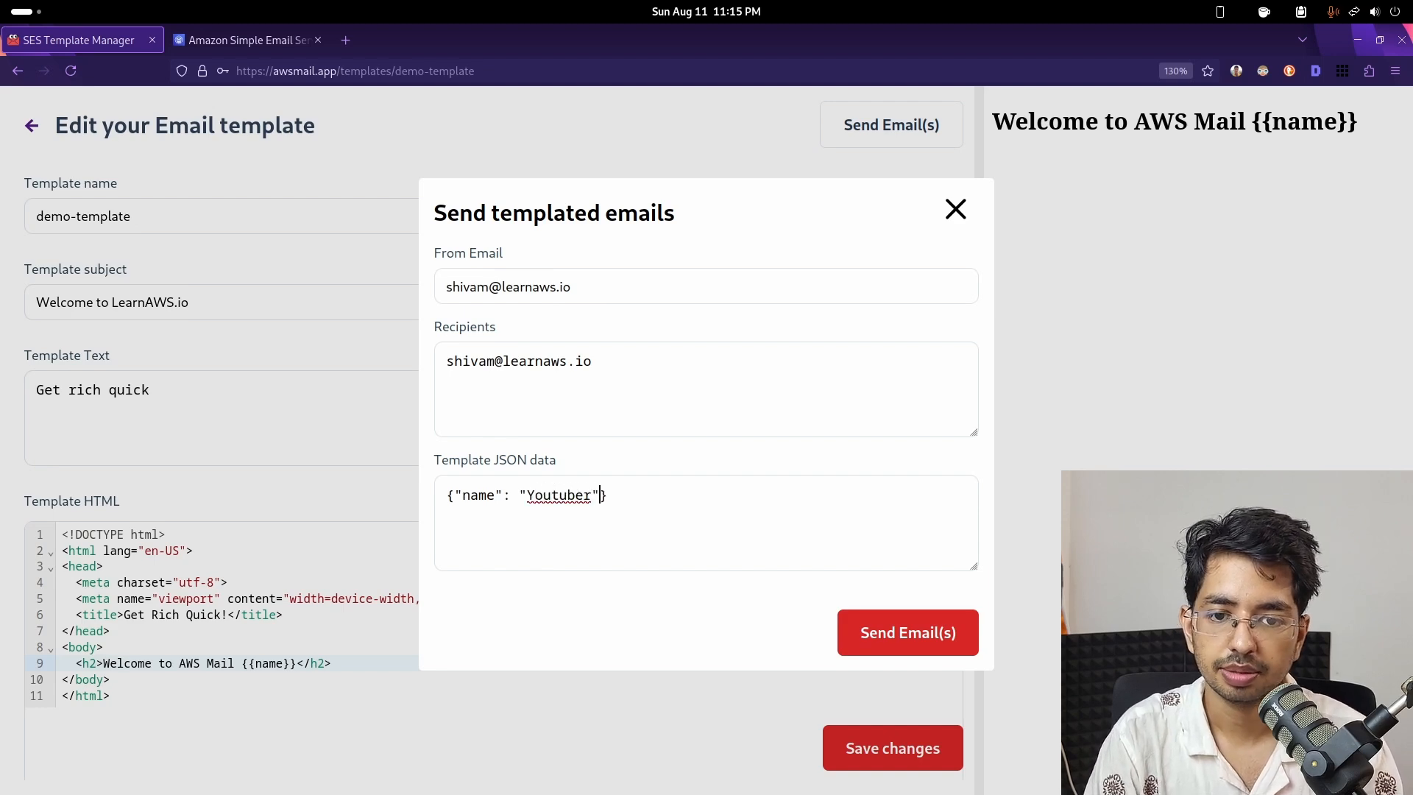
click(893, 635)
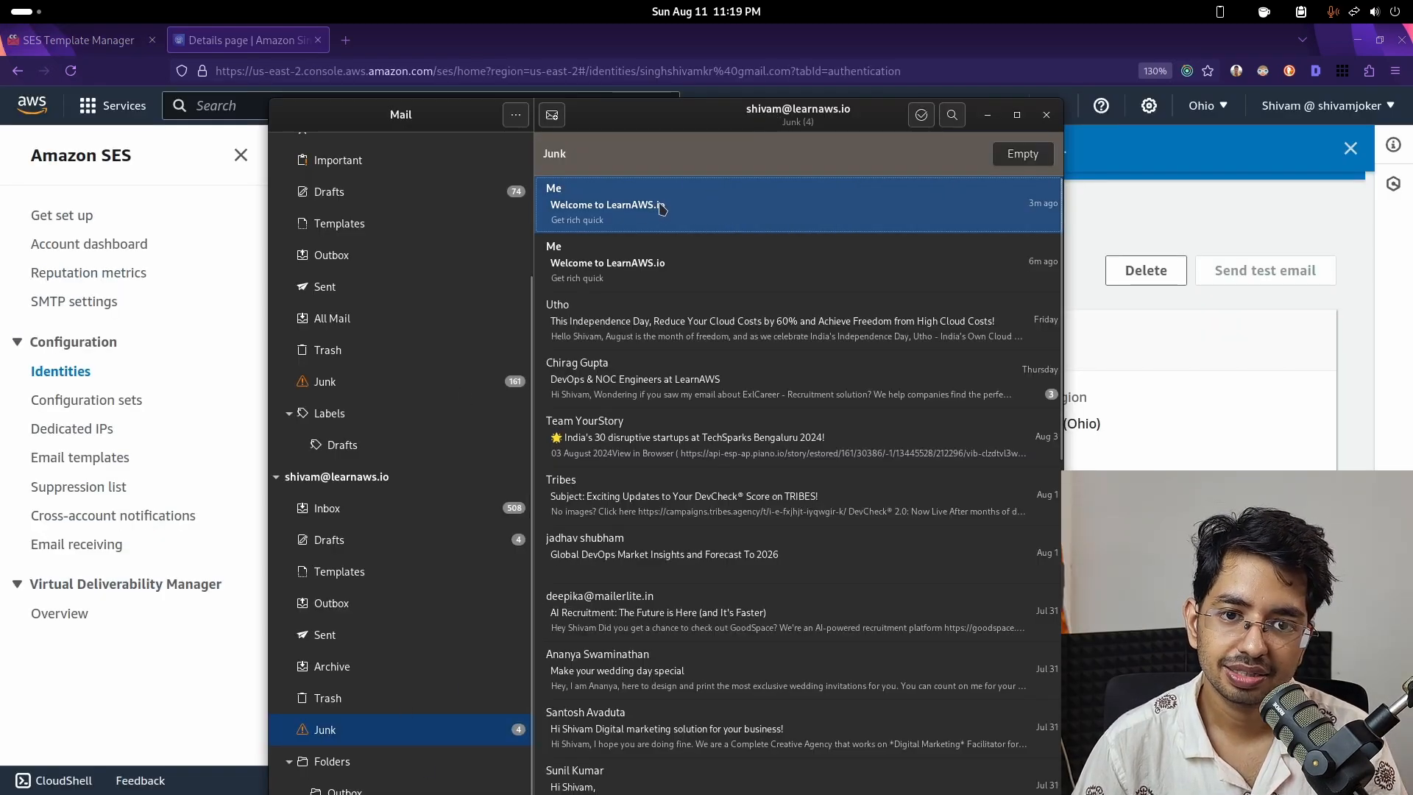
- Read the newest Junk message 'Welcome to AWS Mail Youtuber', then compare the older one
double_click(686, 207)
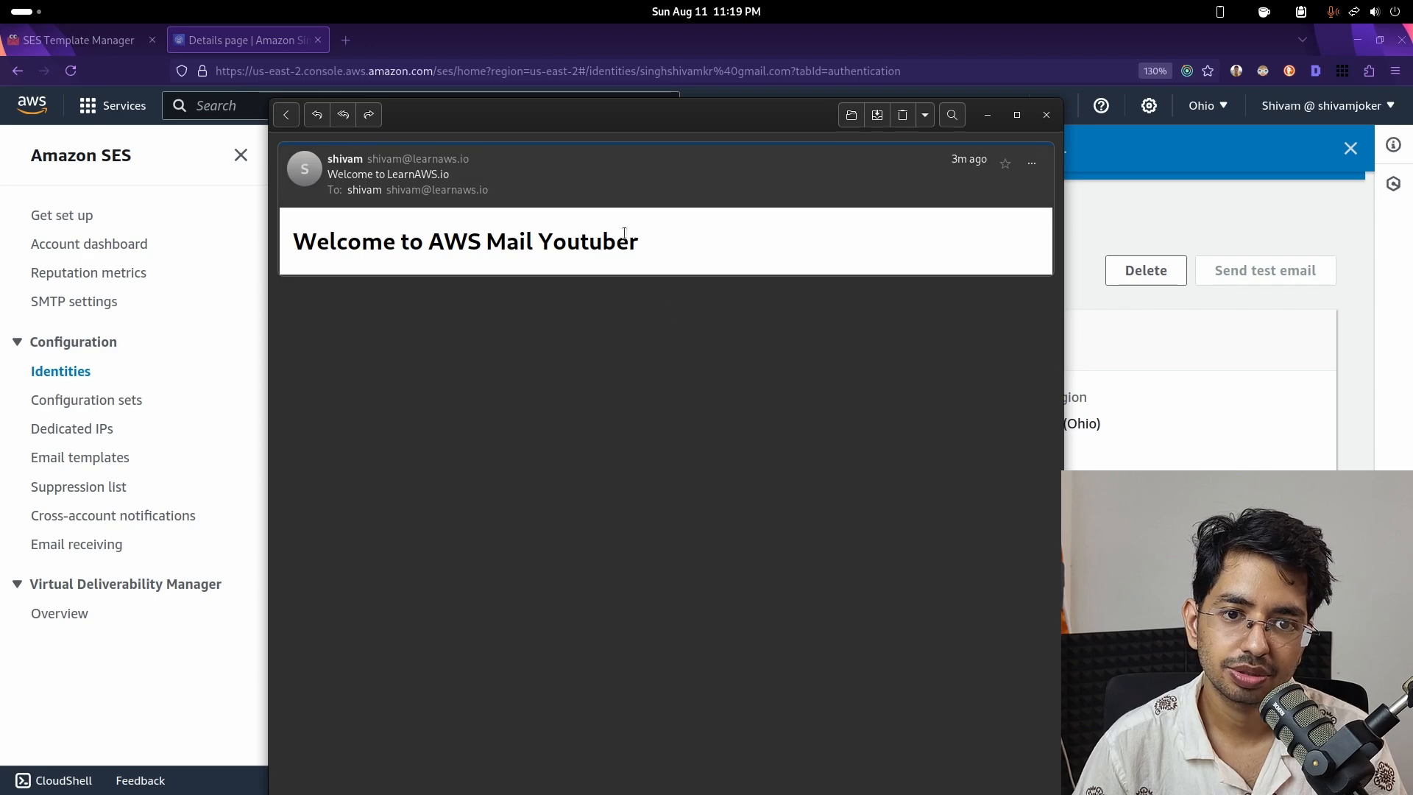
drag(292, 240, 675, 248)
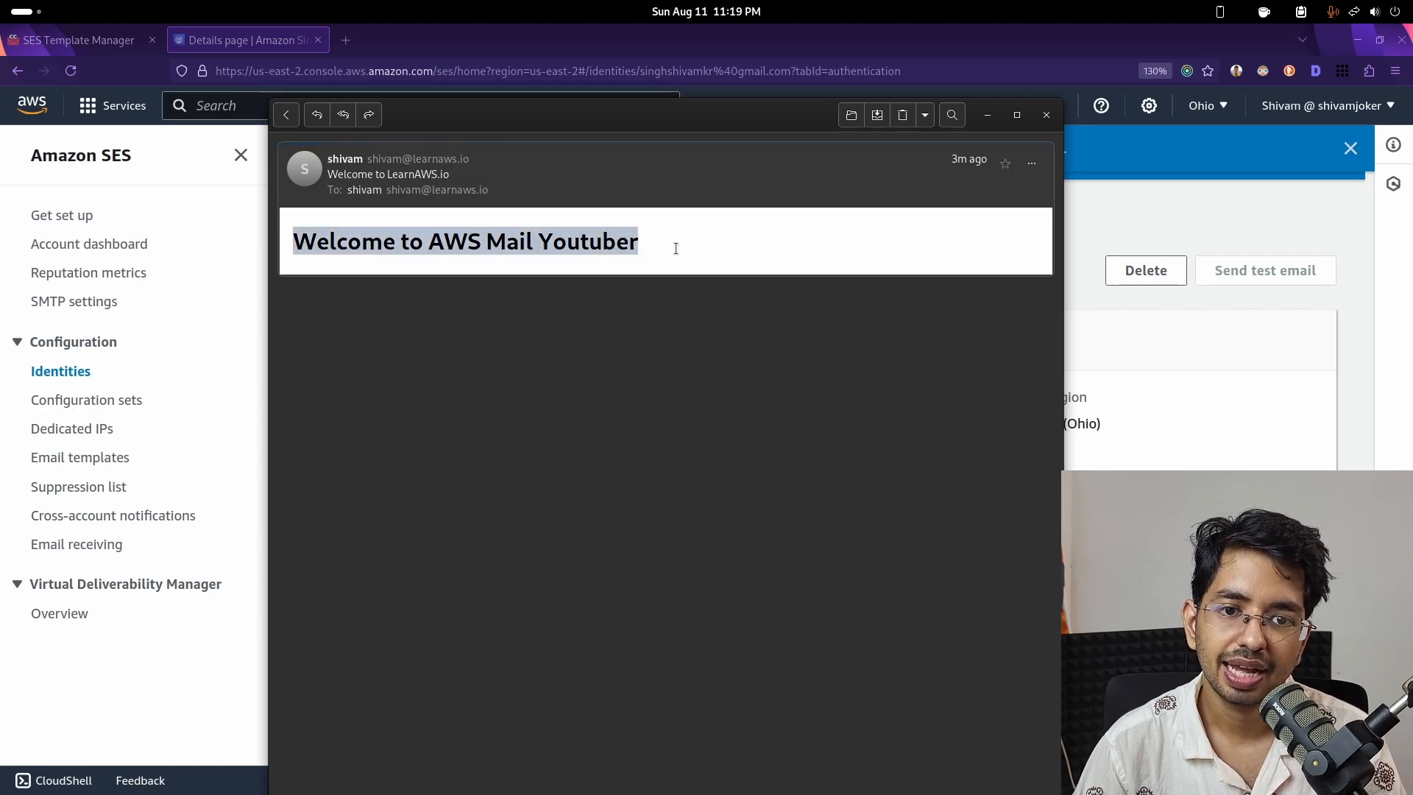
drag(329, 240, 635, 232)
click(634, 232)
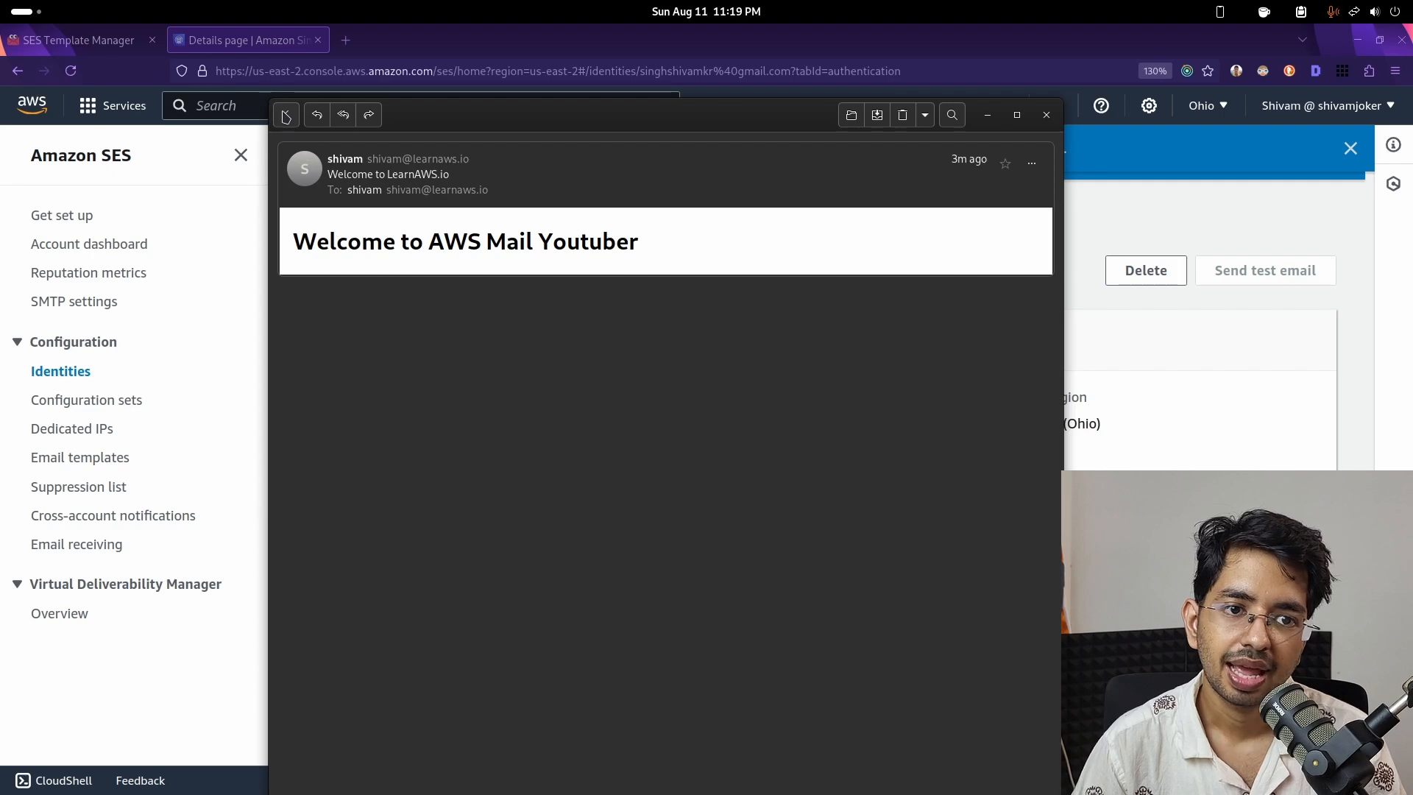
click(285, 116)
click(589, 262)
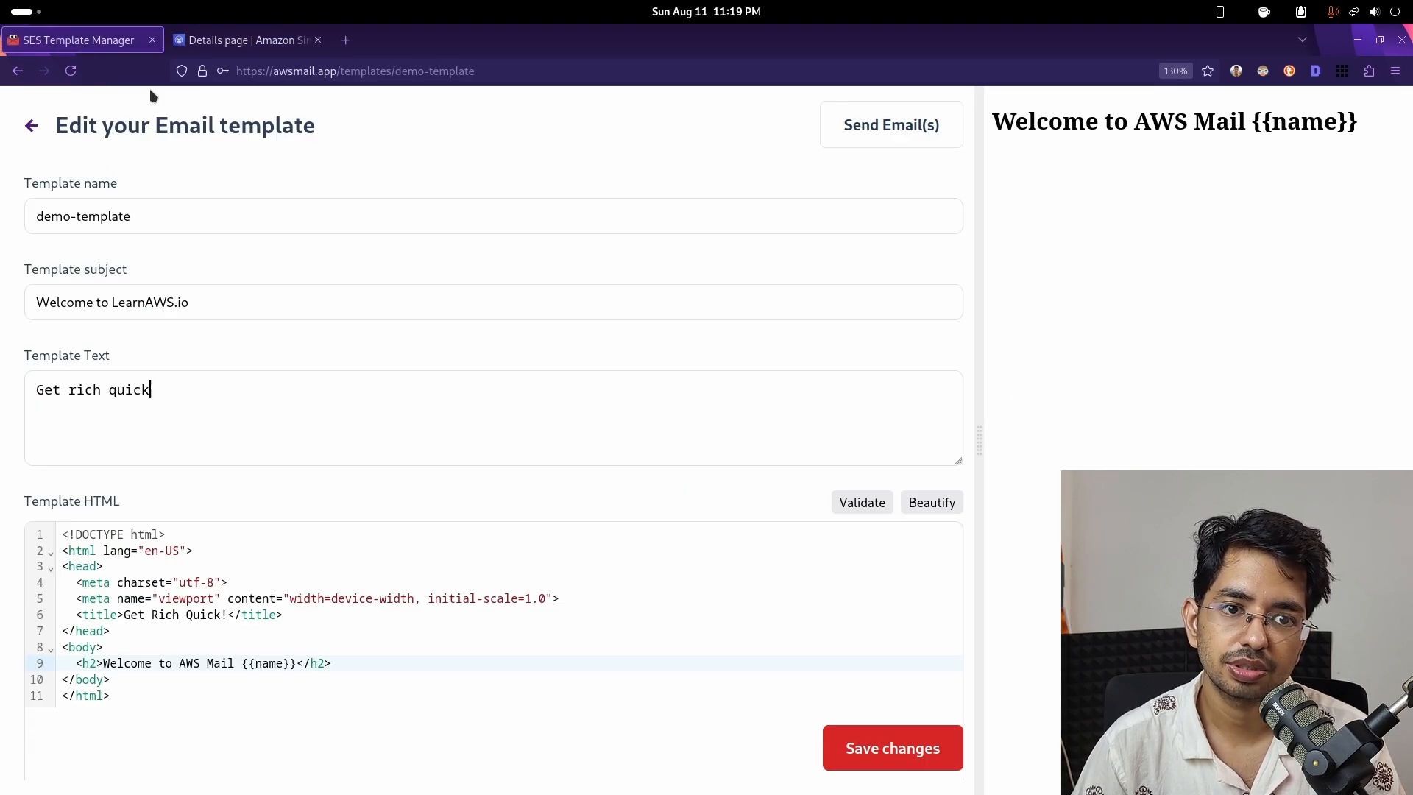
click(77, 39)
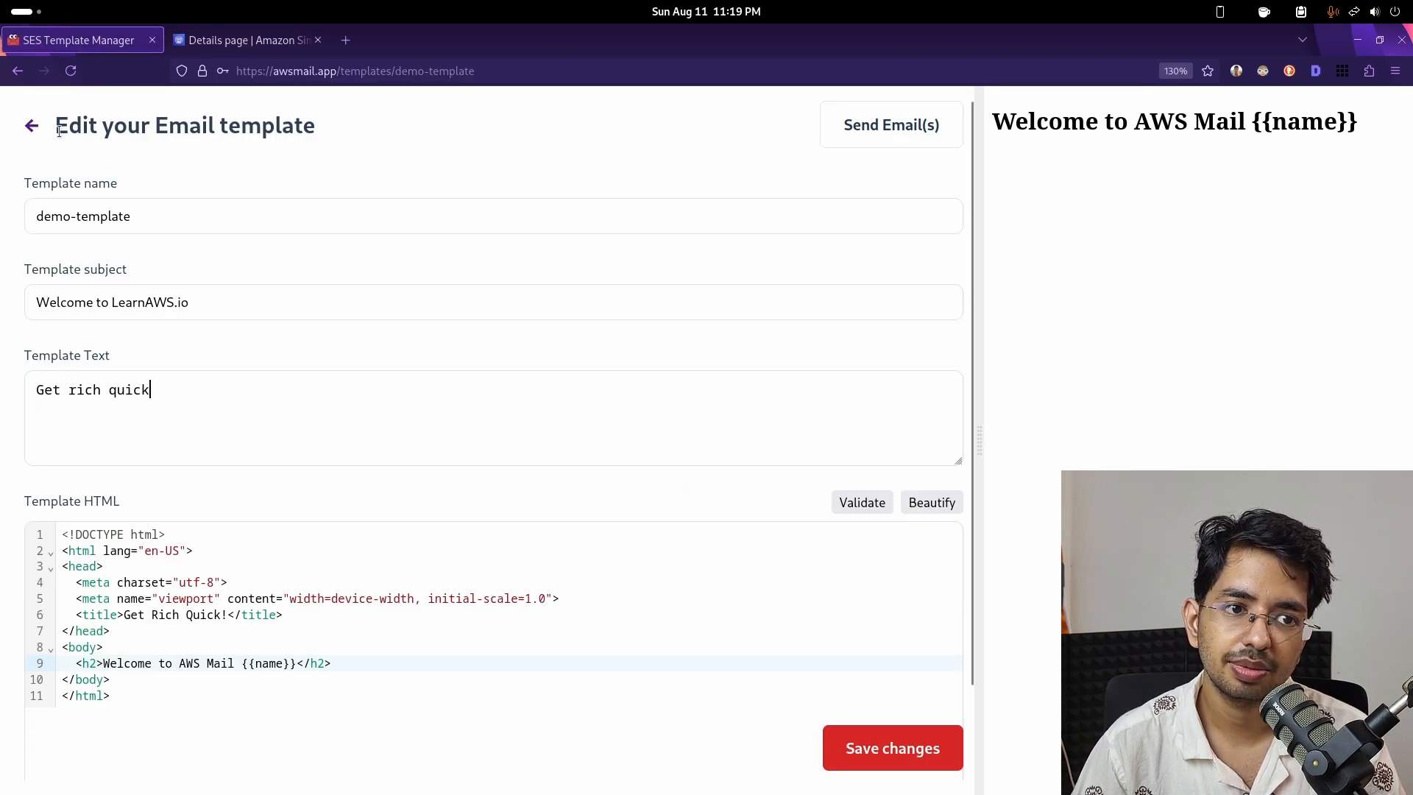
- Log out of AWS Mail and re-authenticate with SES region us-east-1 to reach the templates list
click(32, 128)
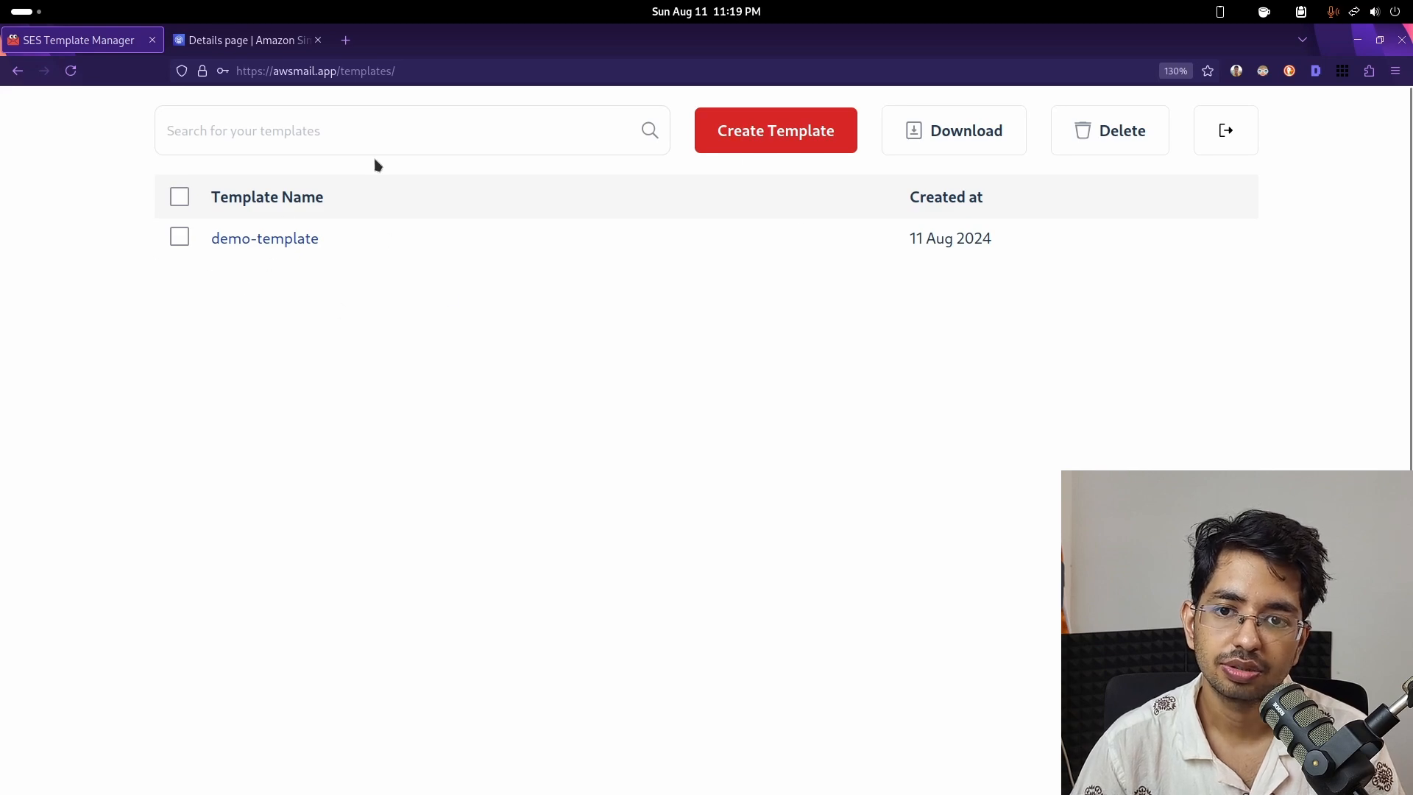
click(176, 244)
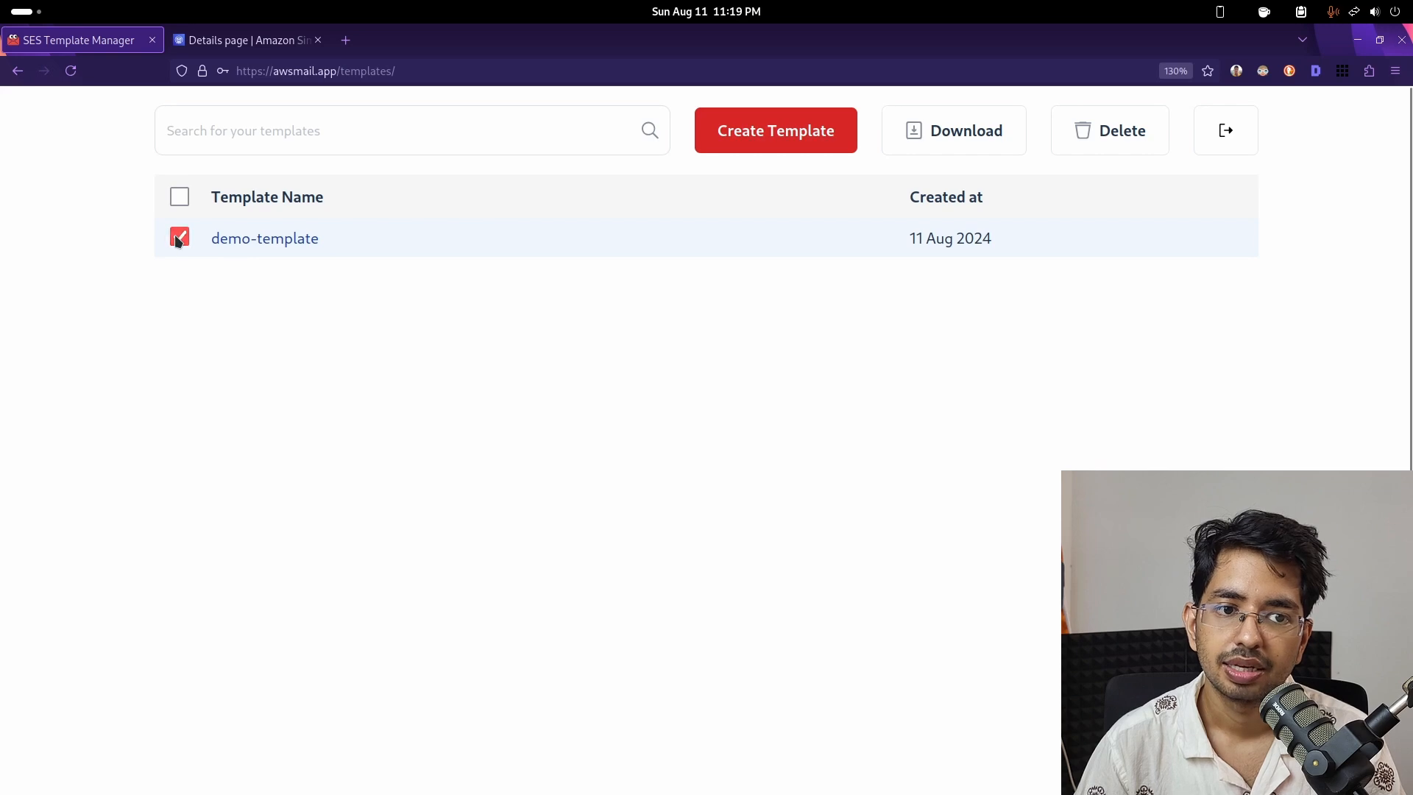
click(1228, 141)
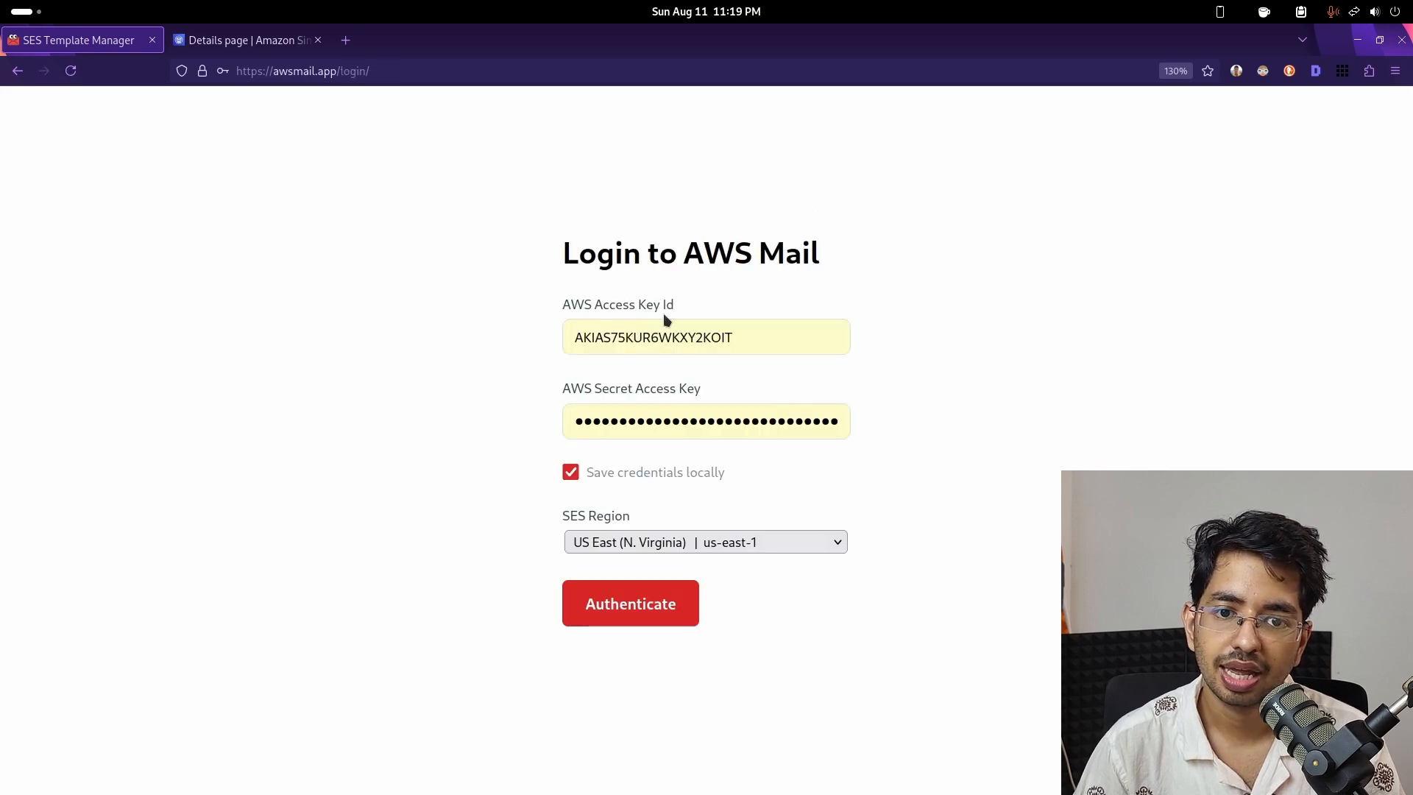
click(783, 544)
click(783, 545)
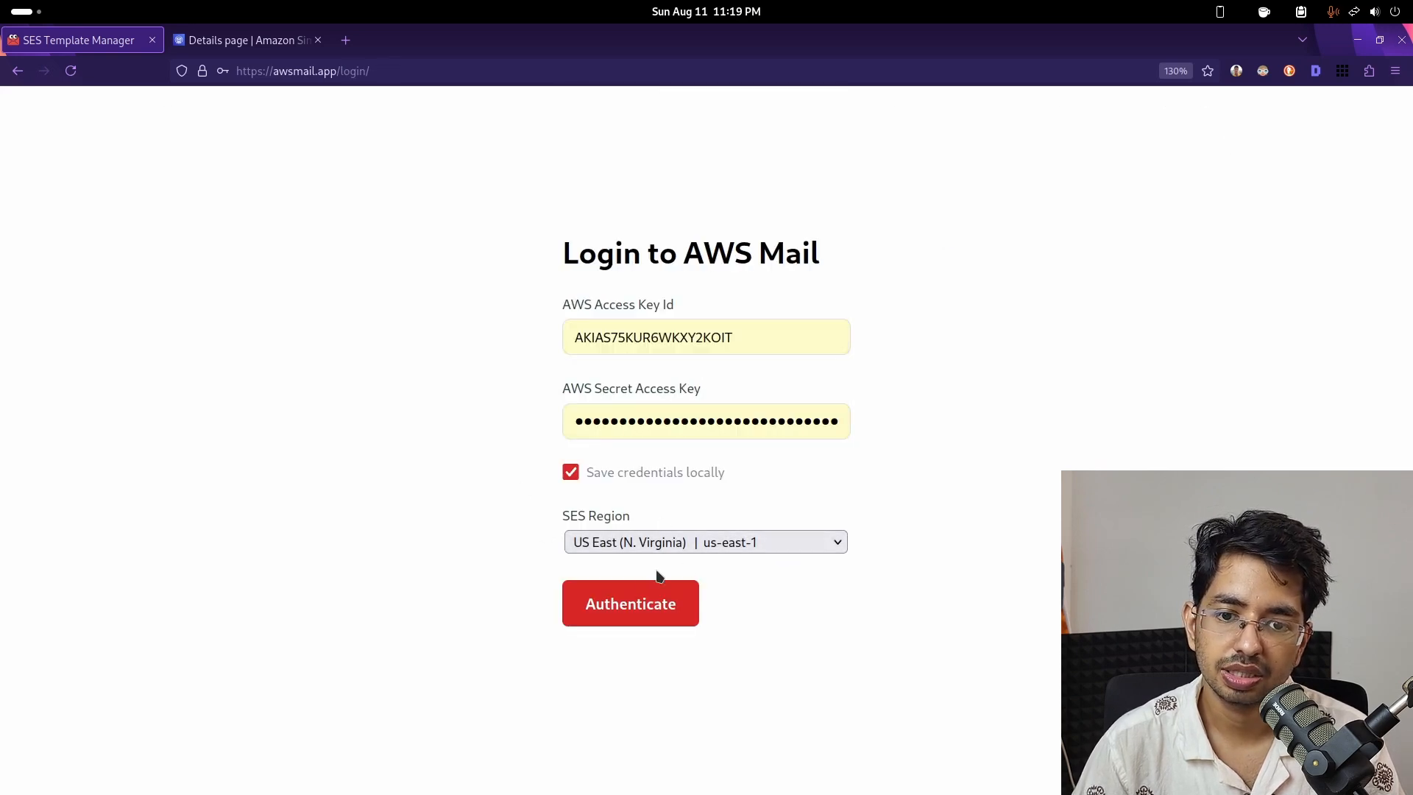
click(612, 611)
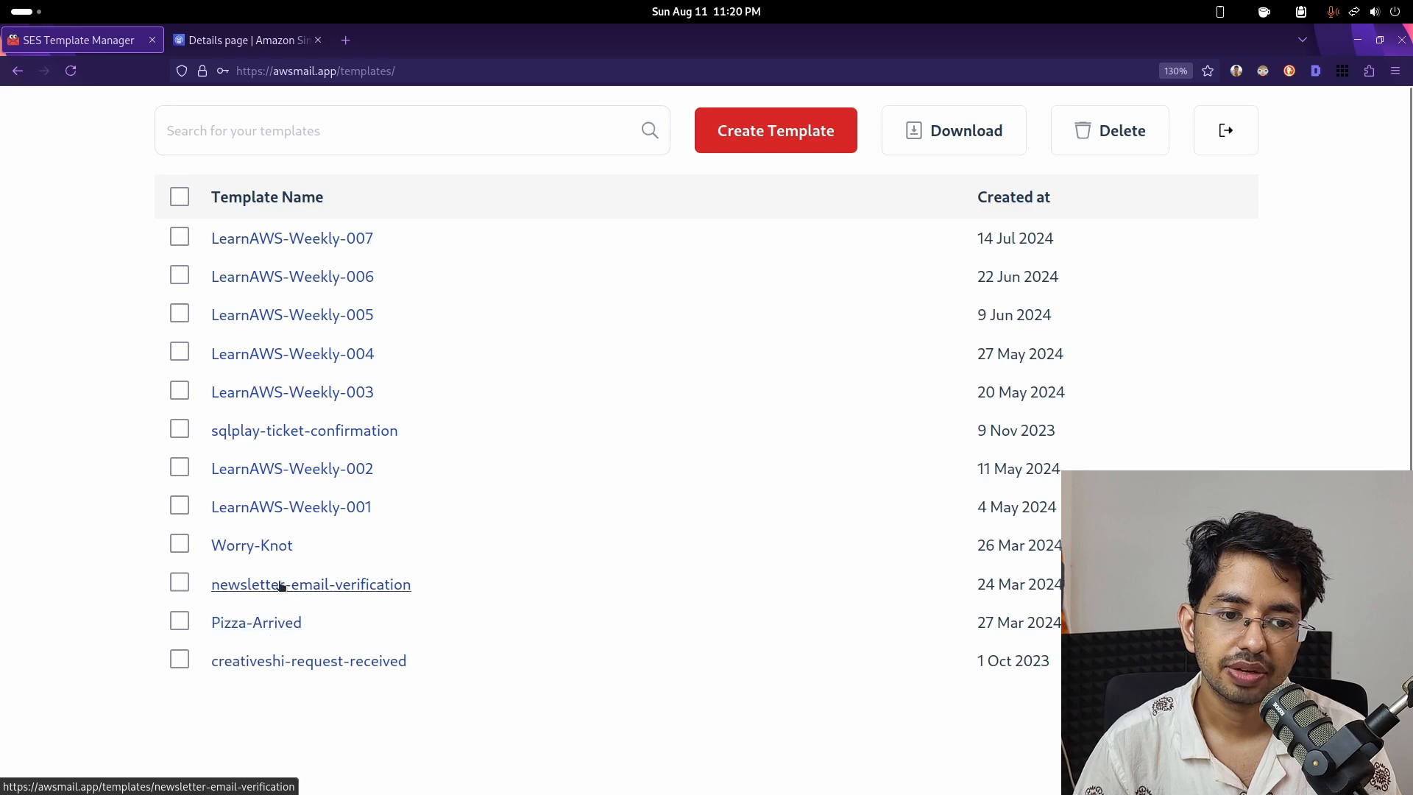
click(270, 548)
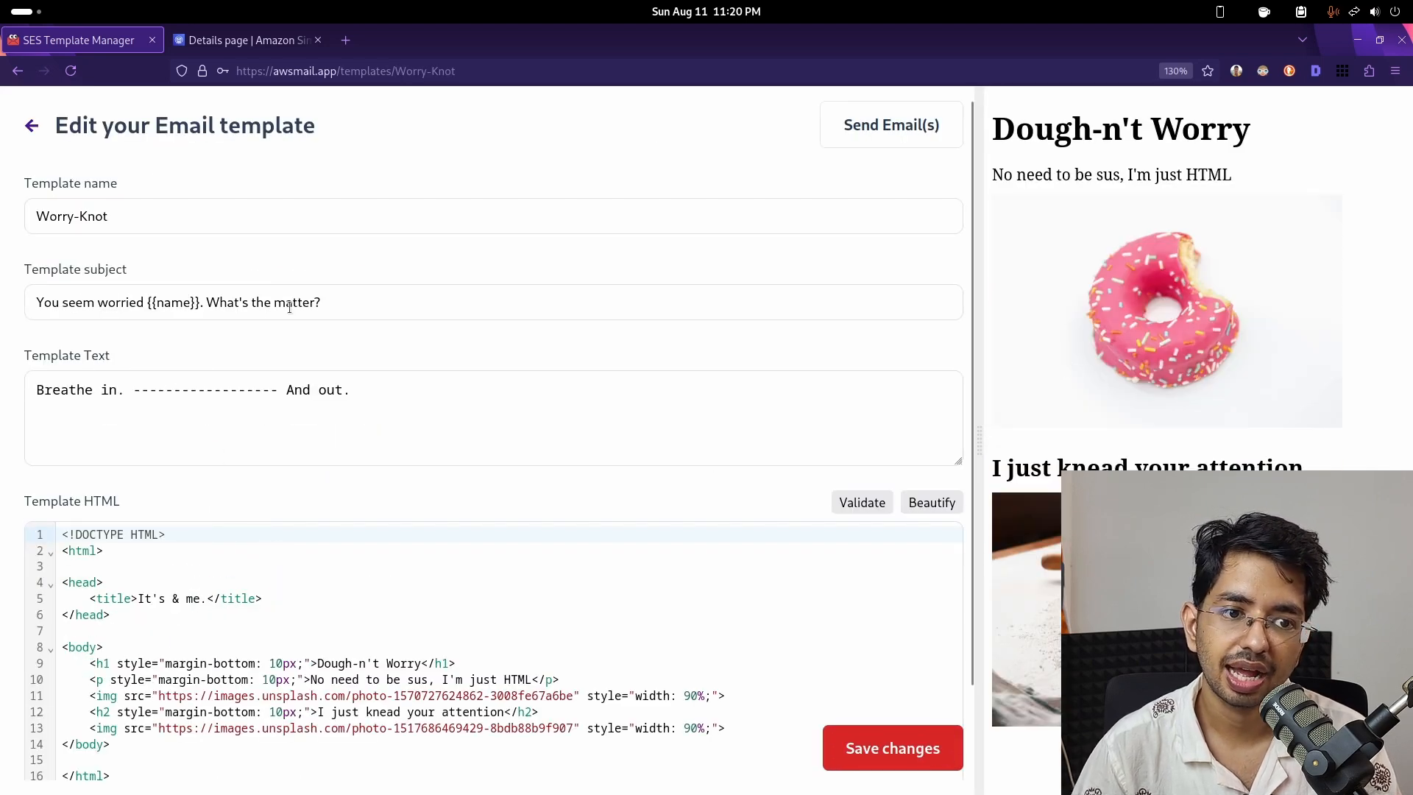
scroll(279, 597, down, 2)
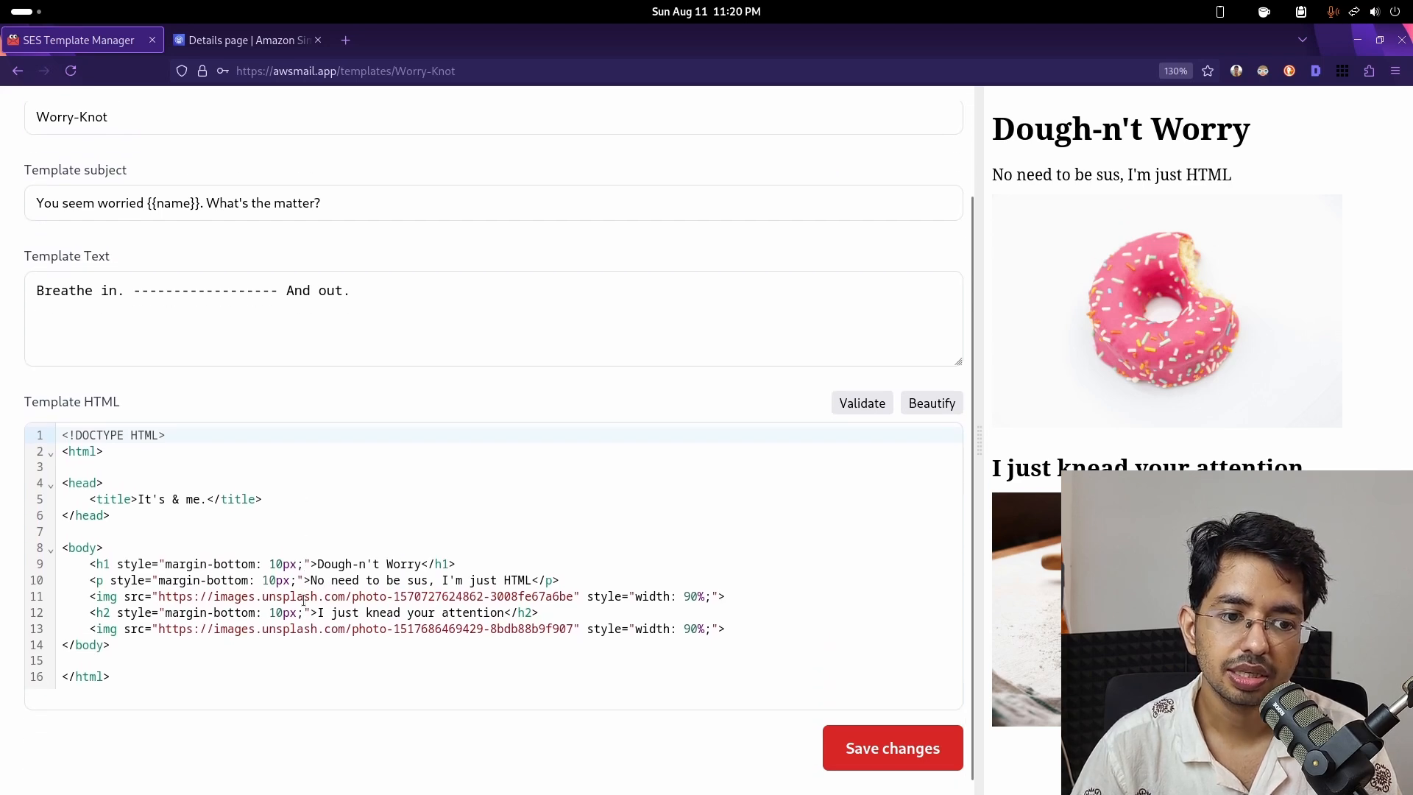
drag(86, 596, 721, 628)
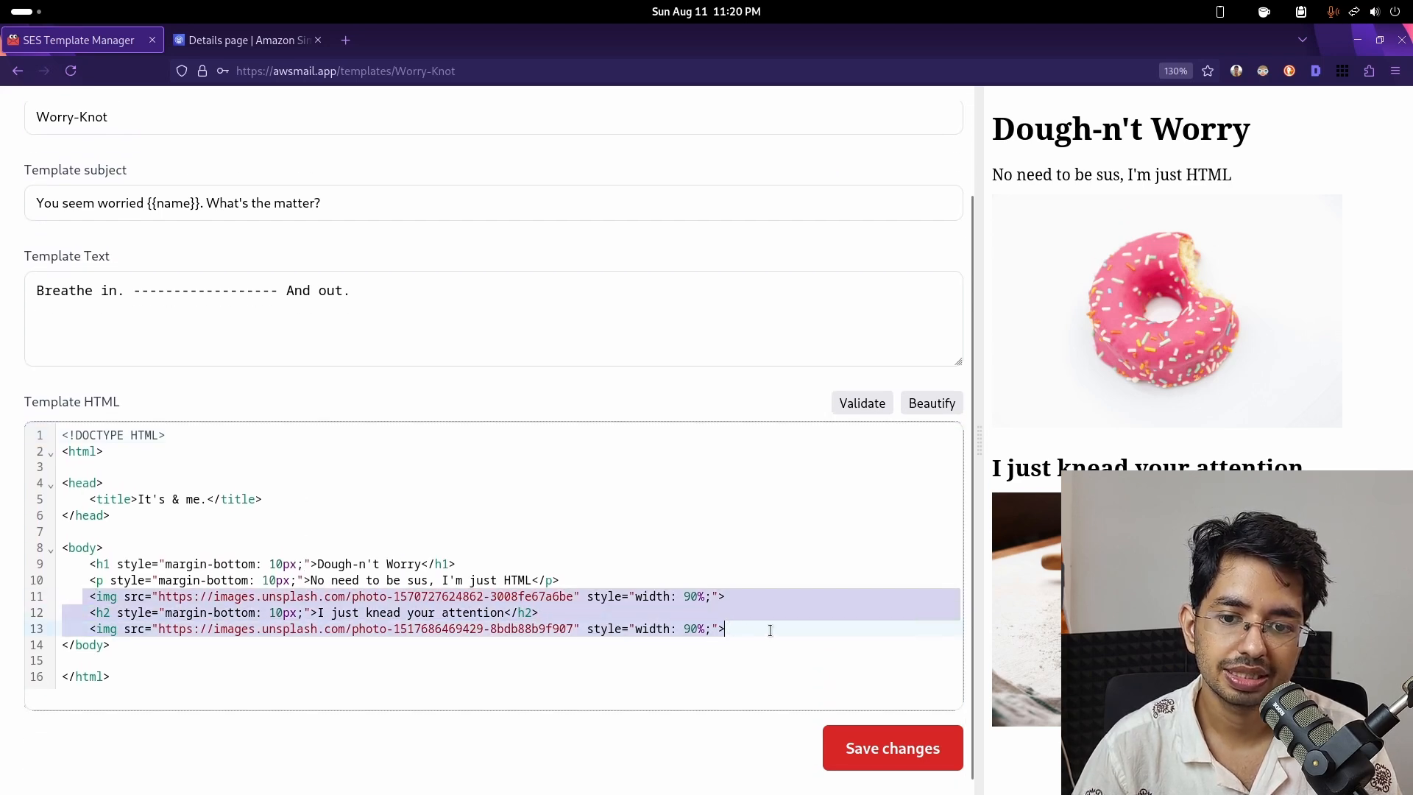
scroll(645, 539, up, 2)
click(530, 631)
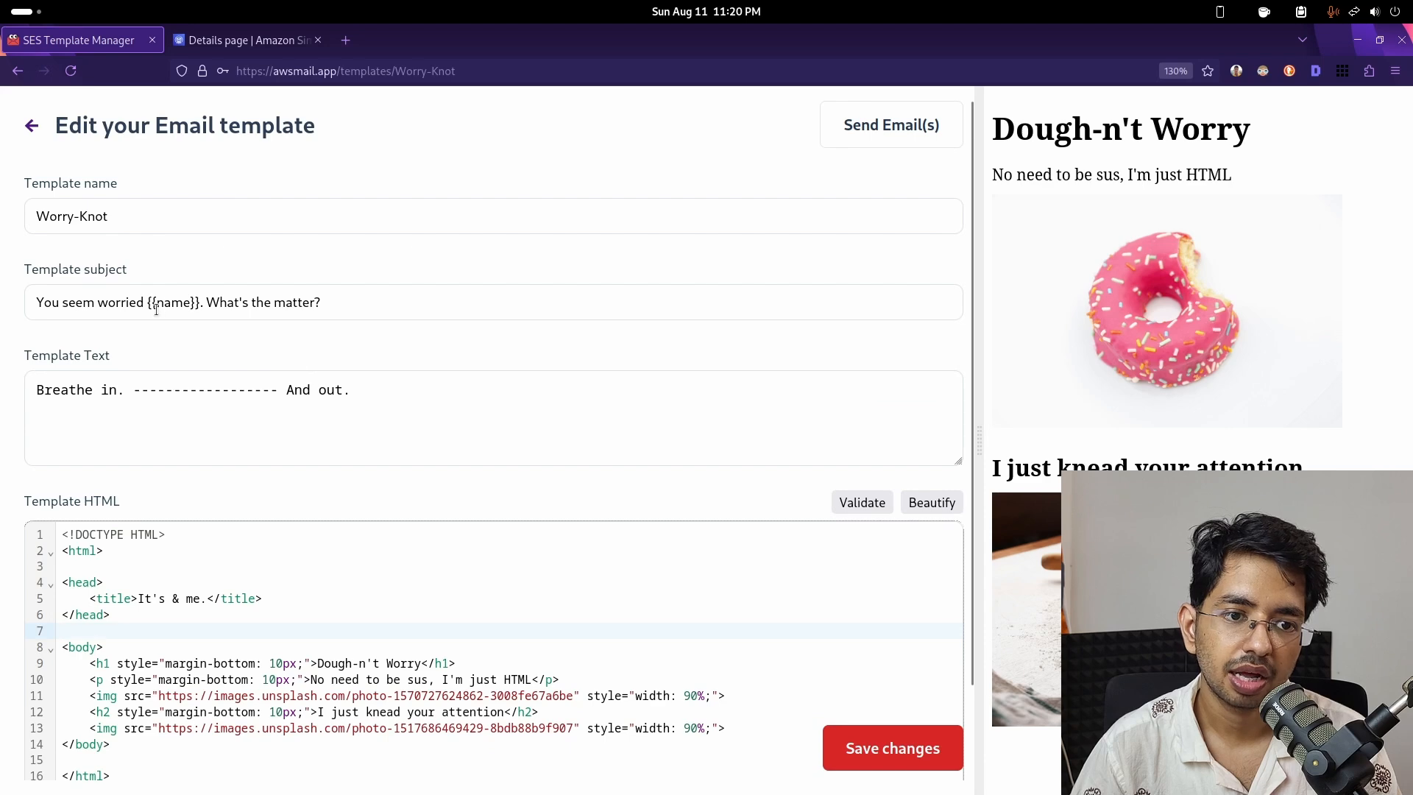
drag(144, 303, 194, 303)
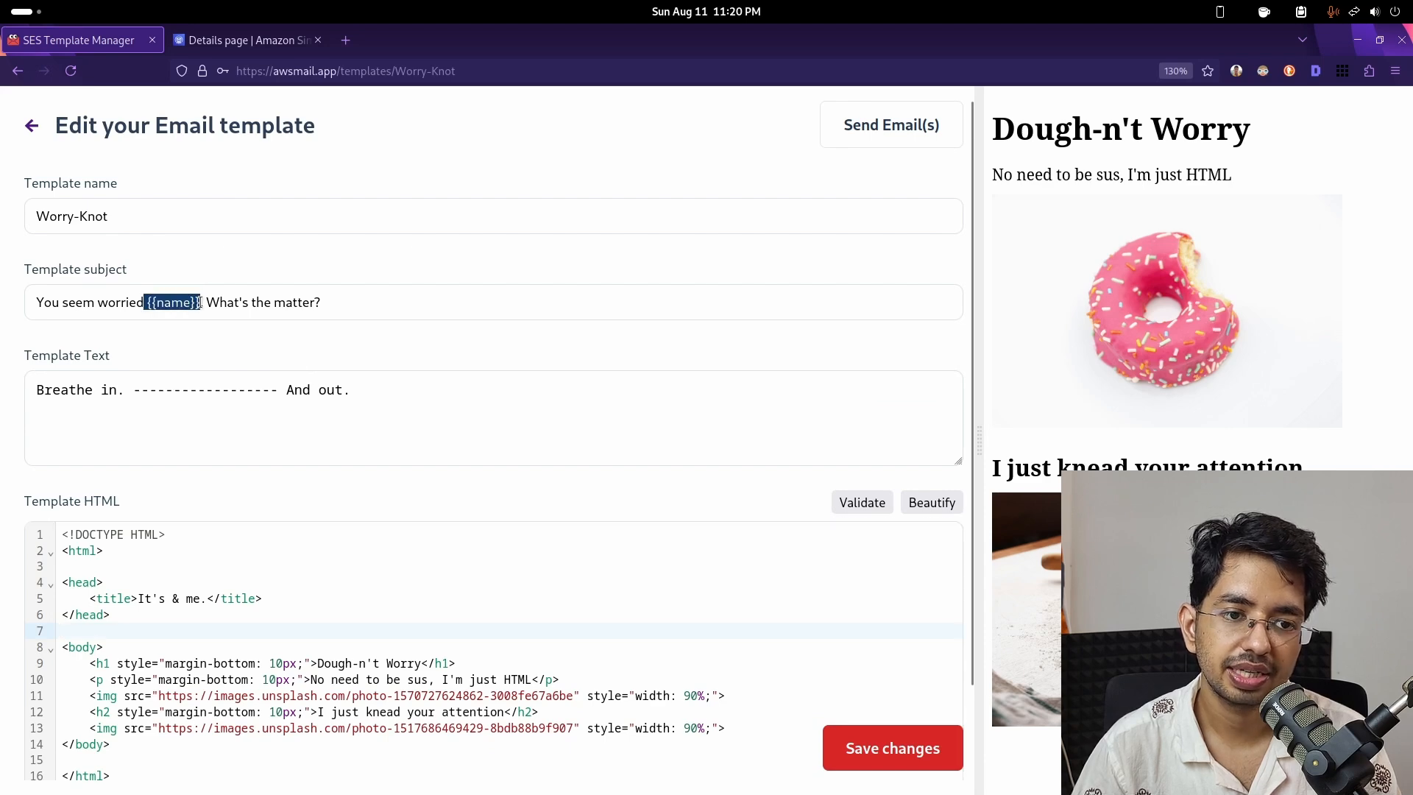
click(866, 126)
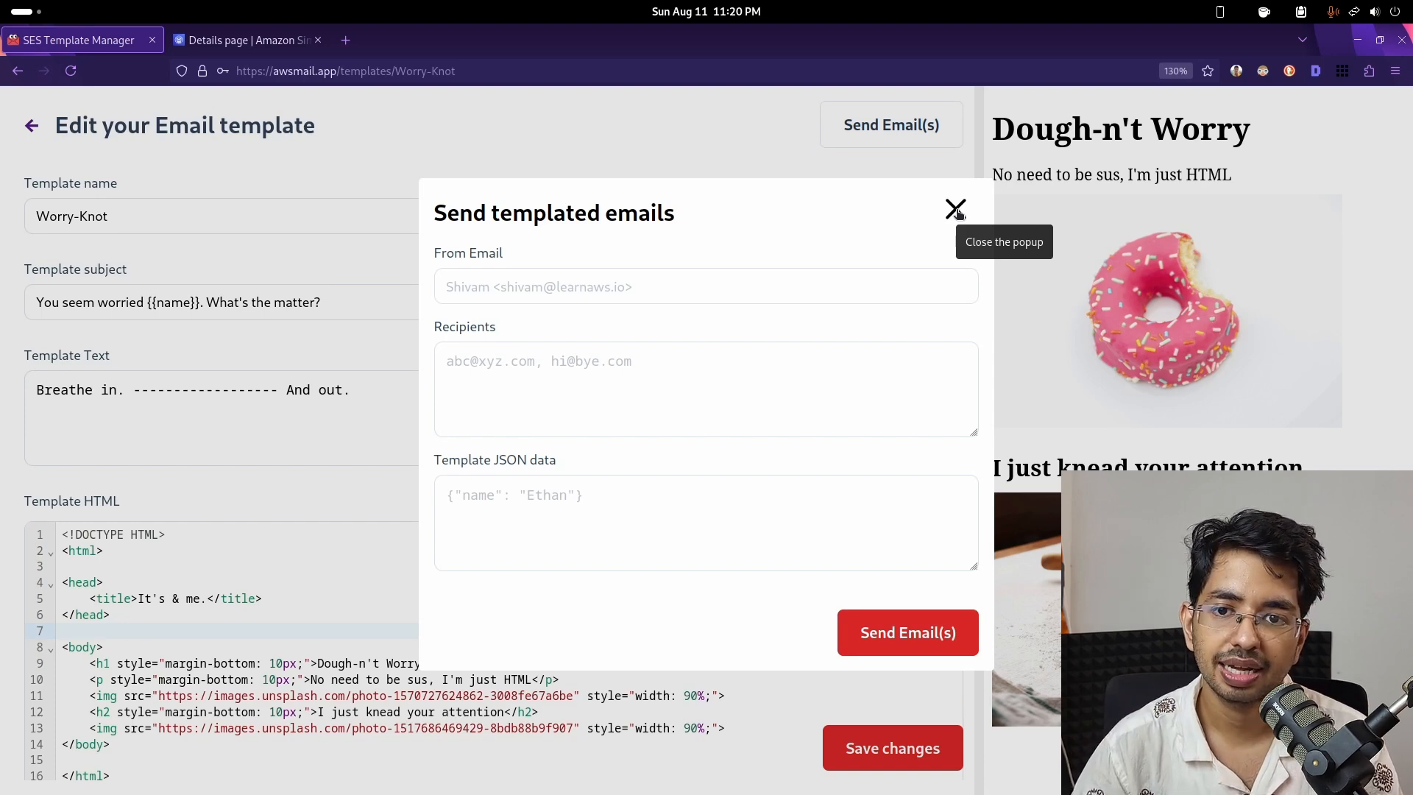
click(956, 210)
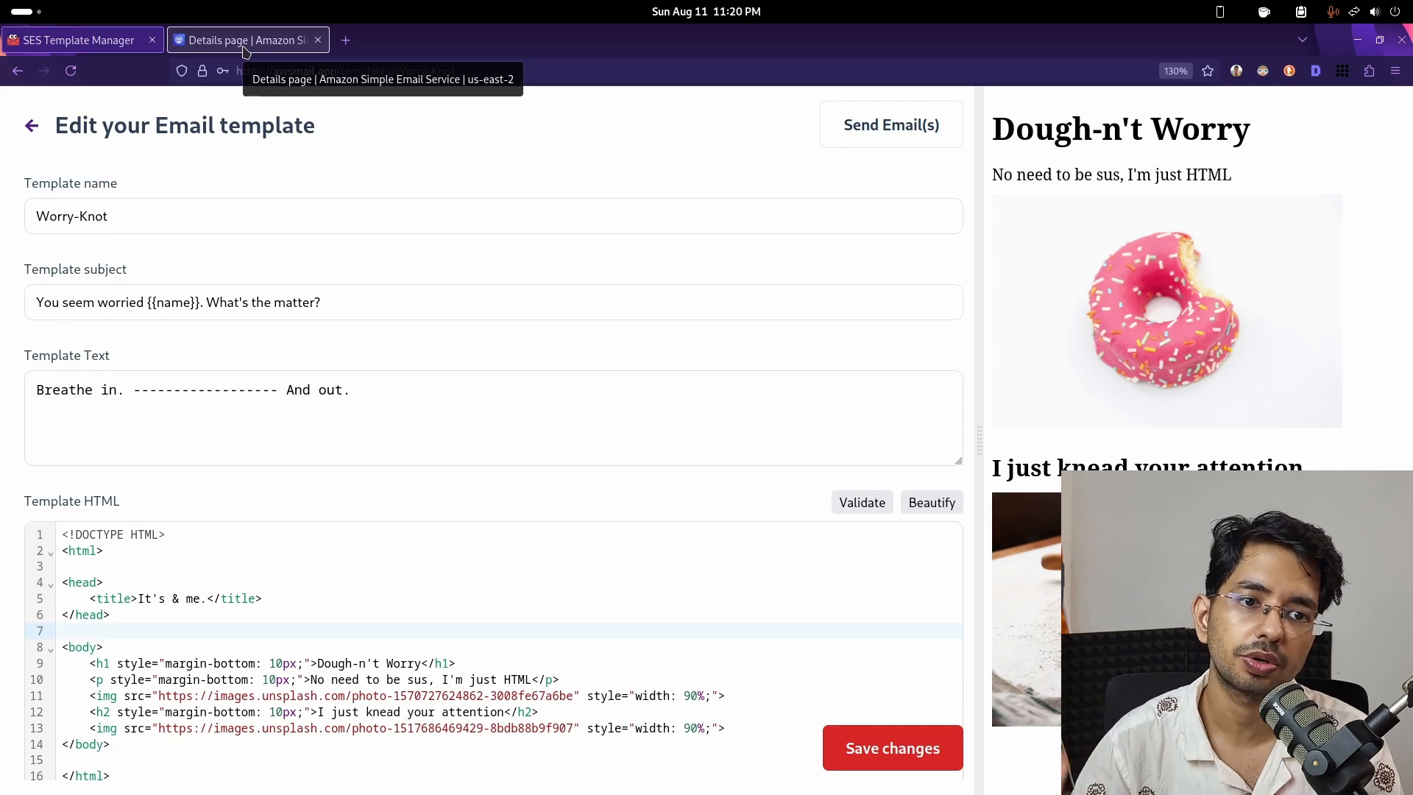
click(35, 131)
click(341, 431)
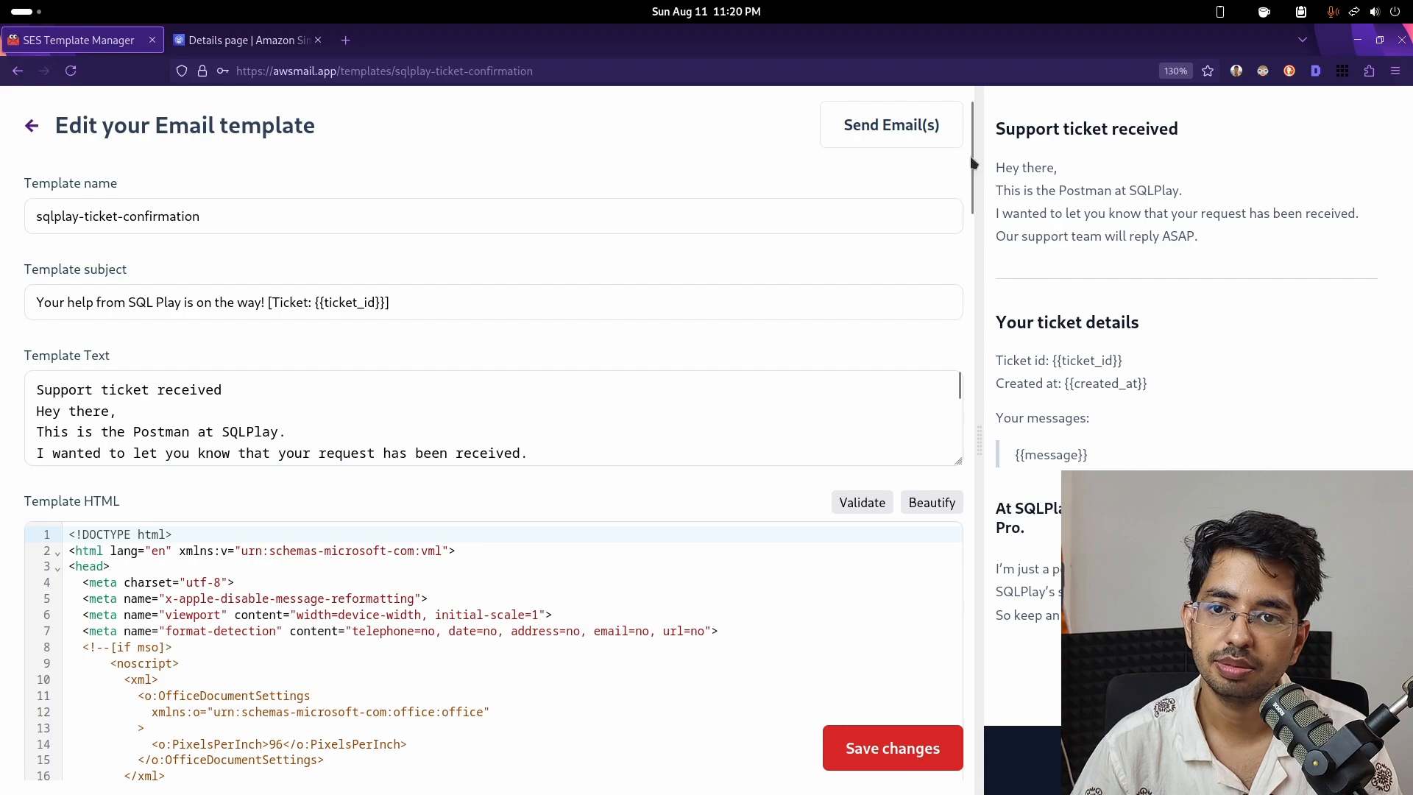
scroll(354, 671, down, 20)
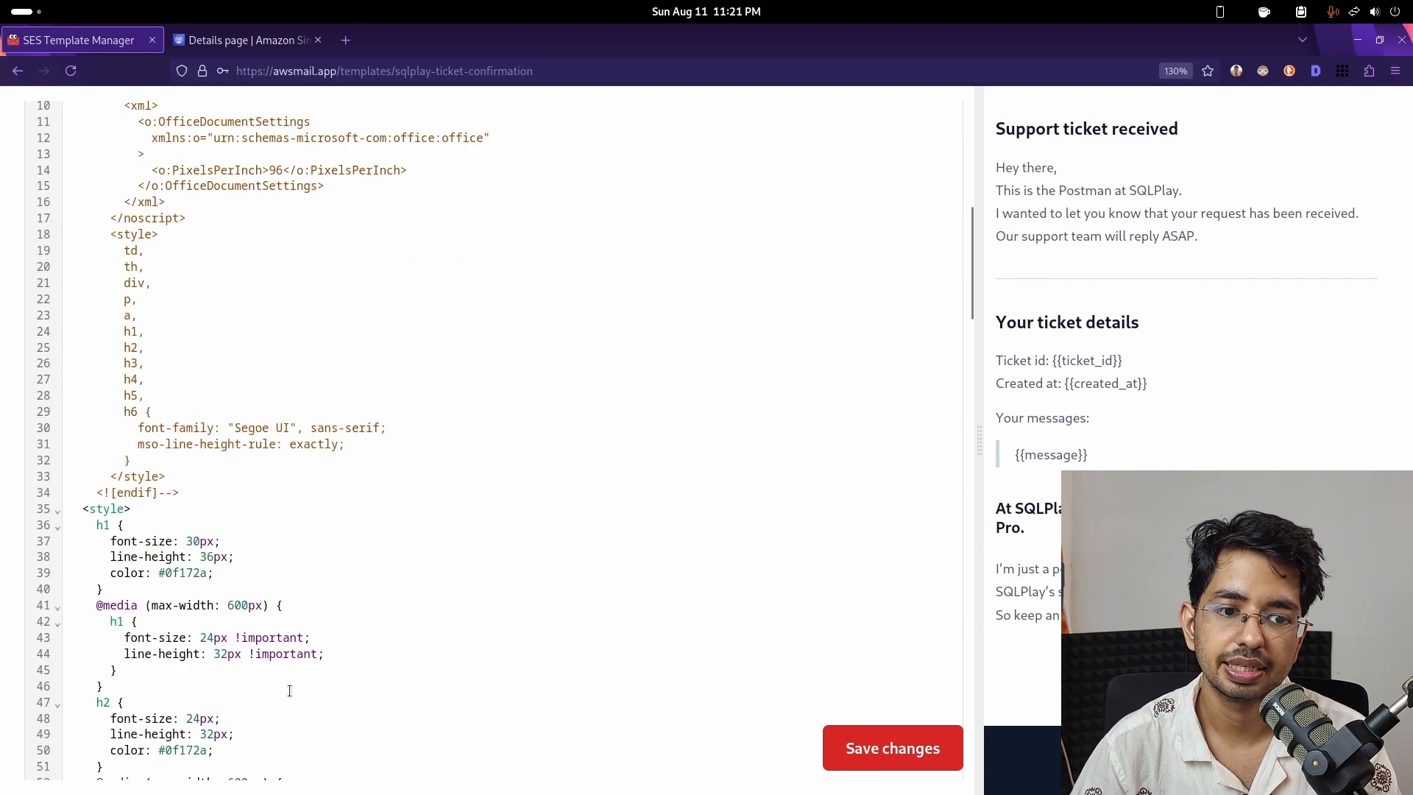
scroll(294, 682, up, 3)
scroll(294, 682, down, 11)
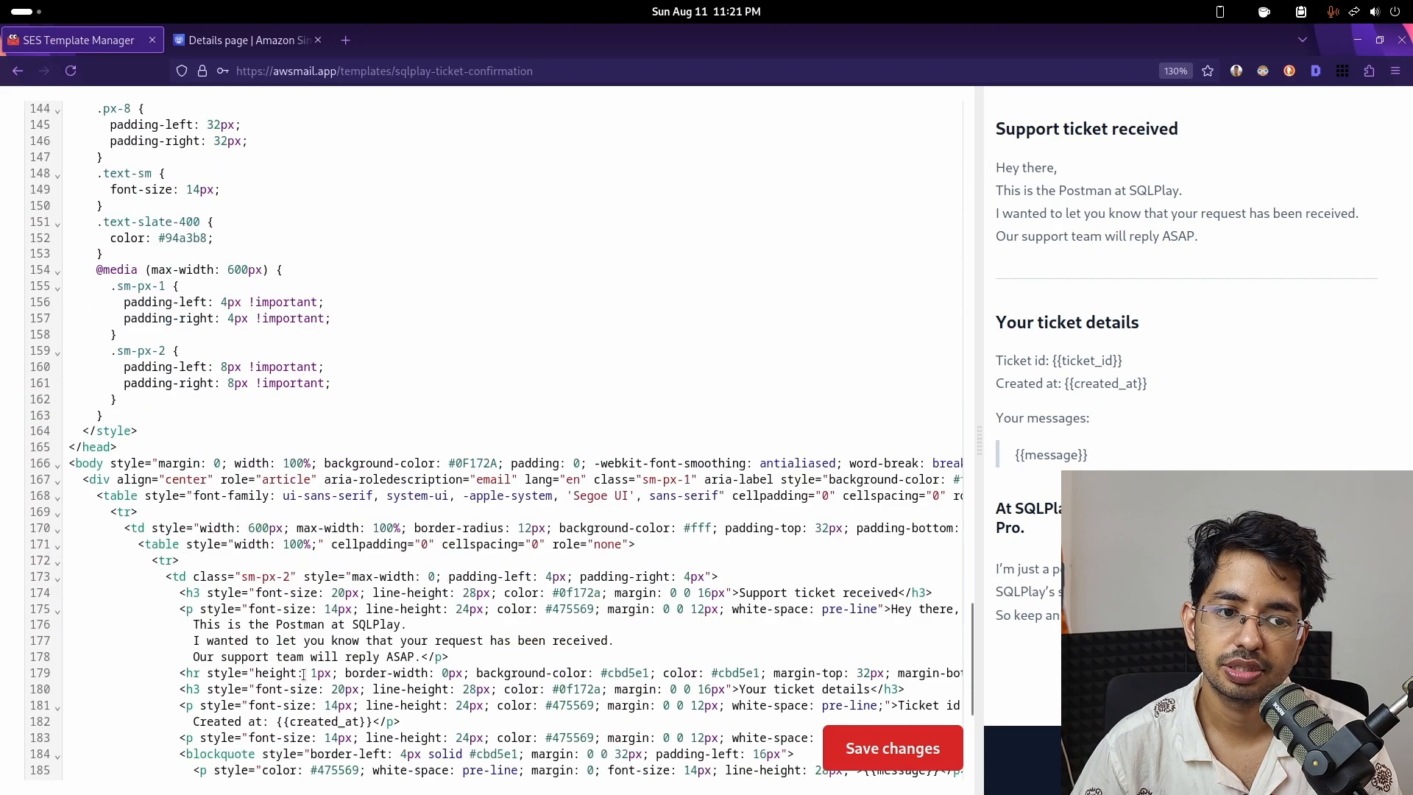
scroll(293, 682, up, 7)
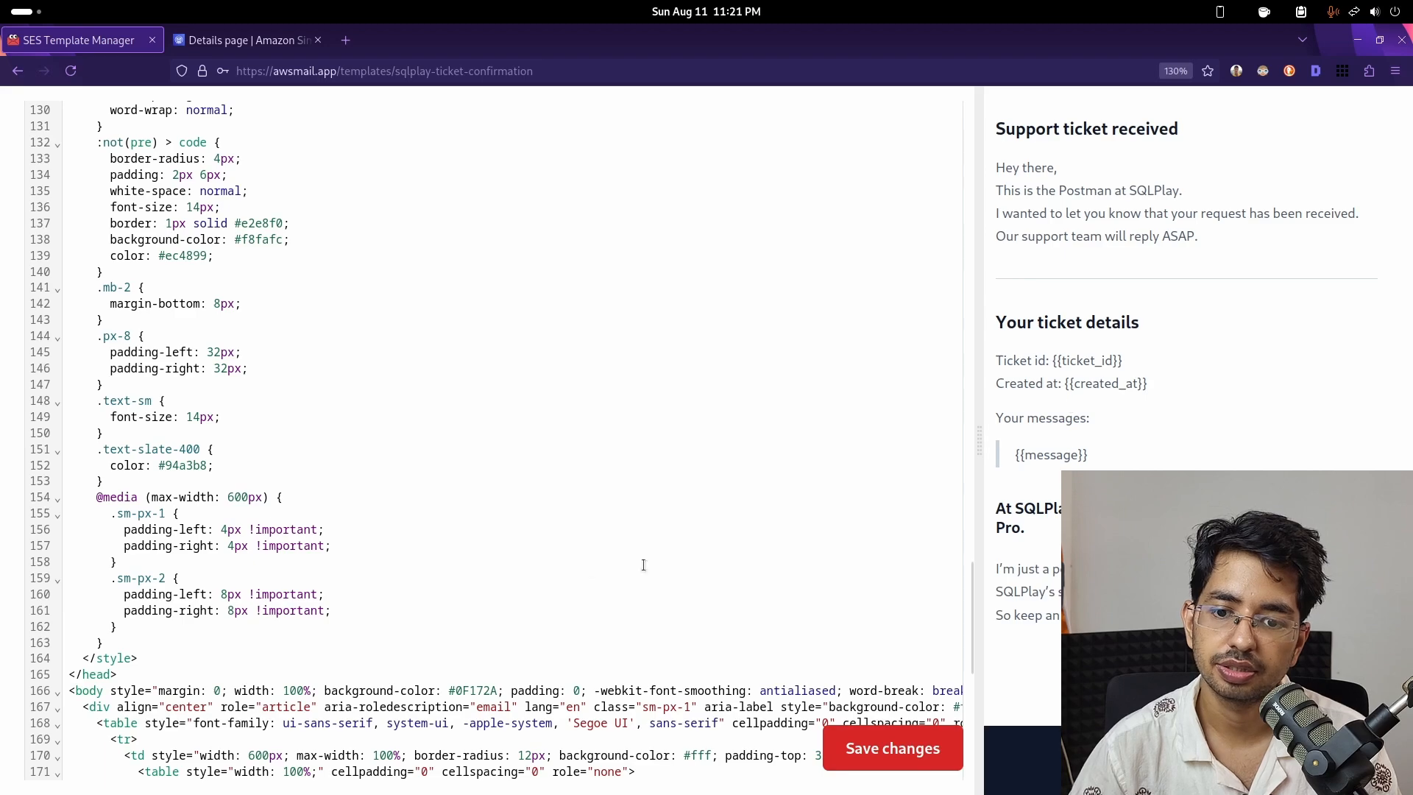
scroll(618, 555, up, 20)
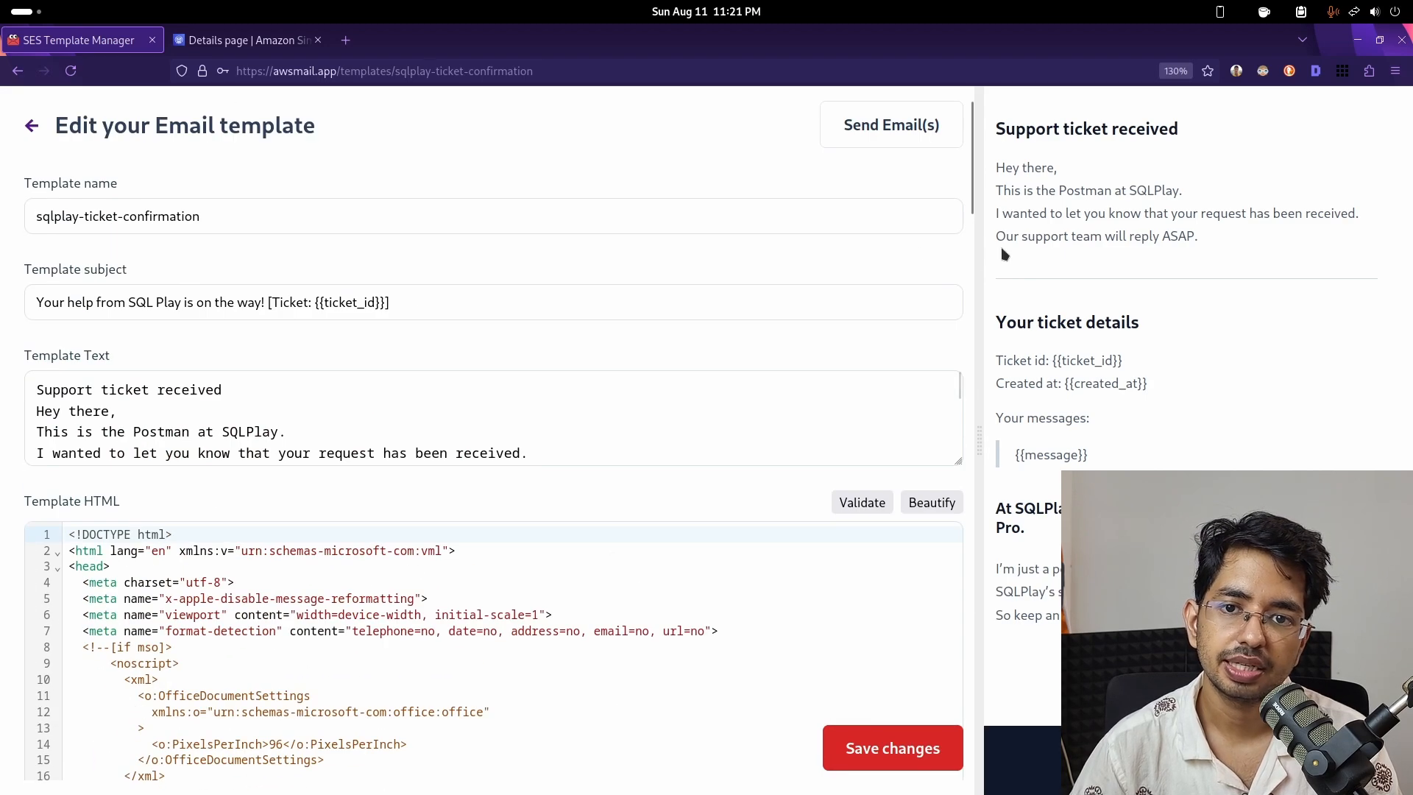
click(912, 126)
click(955, 210)
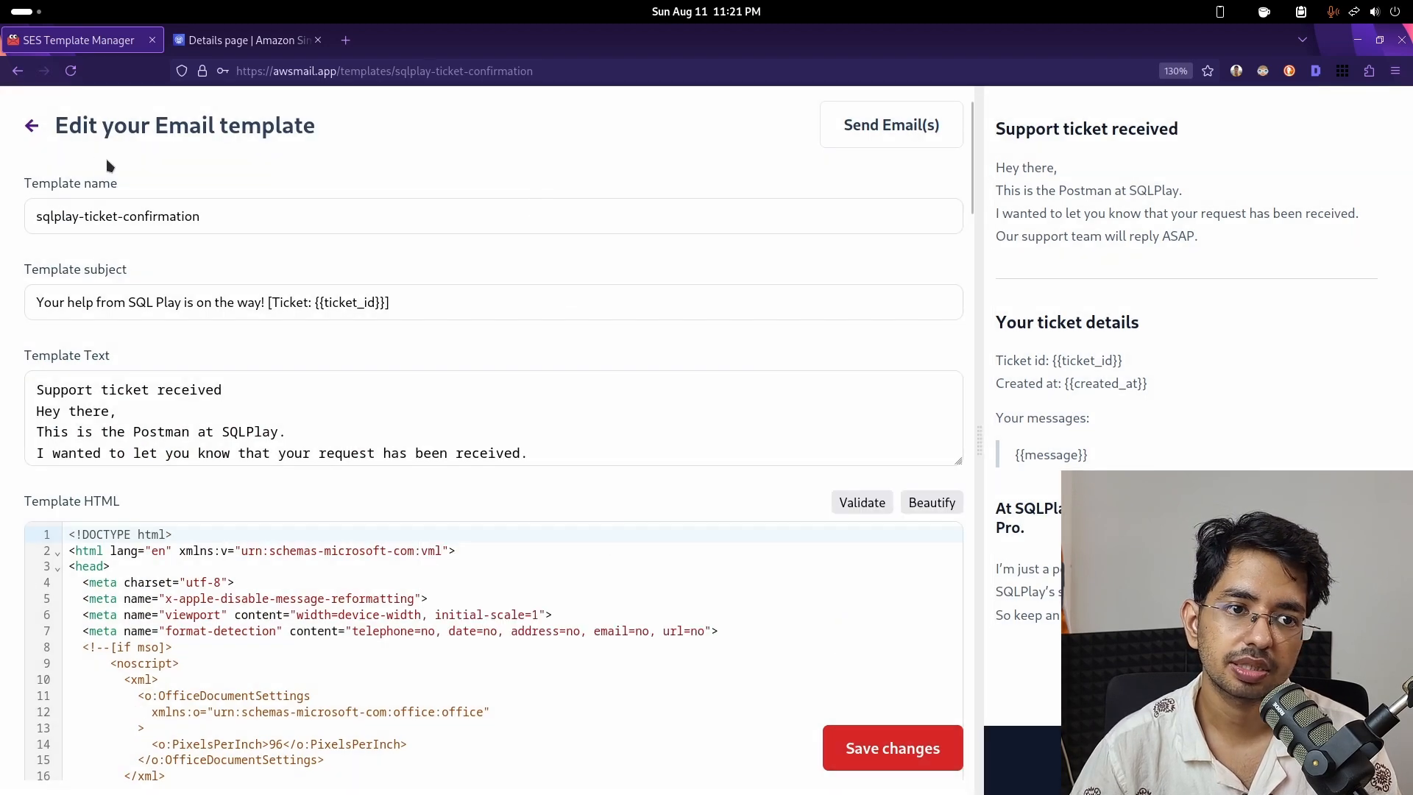
click(35, 129)
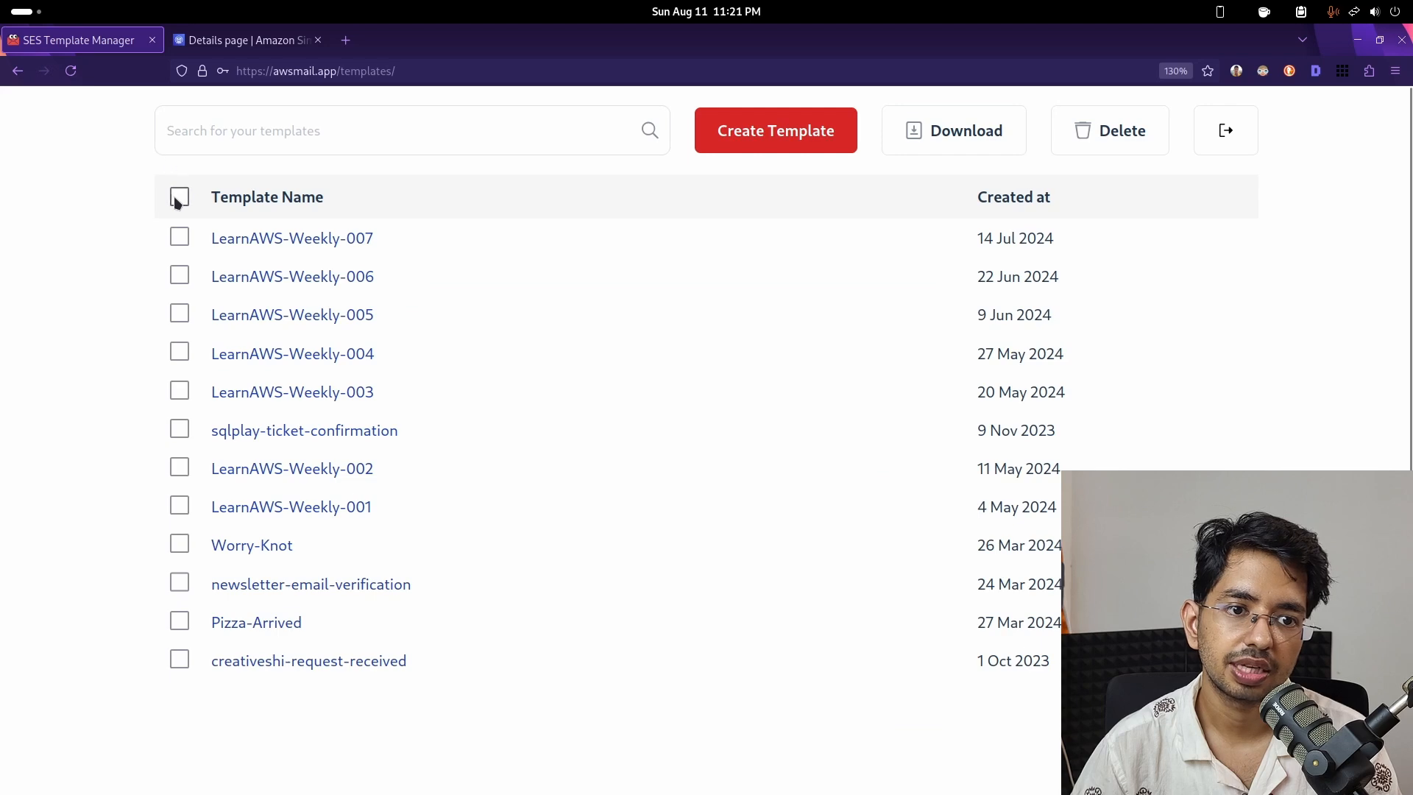
- Select only the Worry-Knot template and download it as Worry-Knot.html and Worry-Knot.txt
click(179, 197)
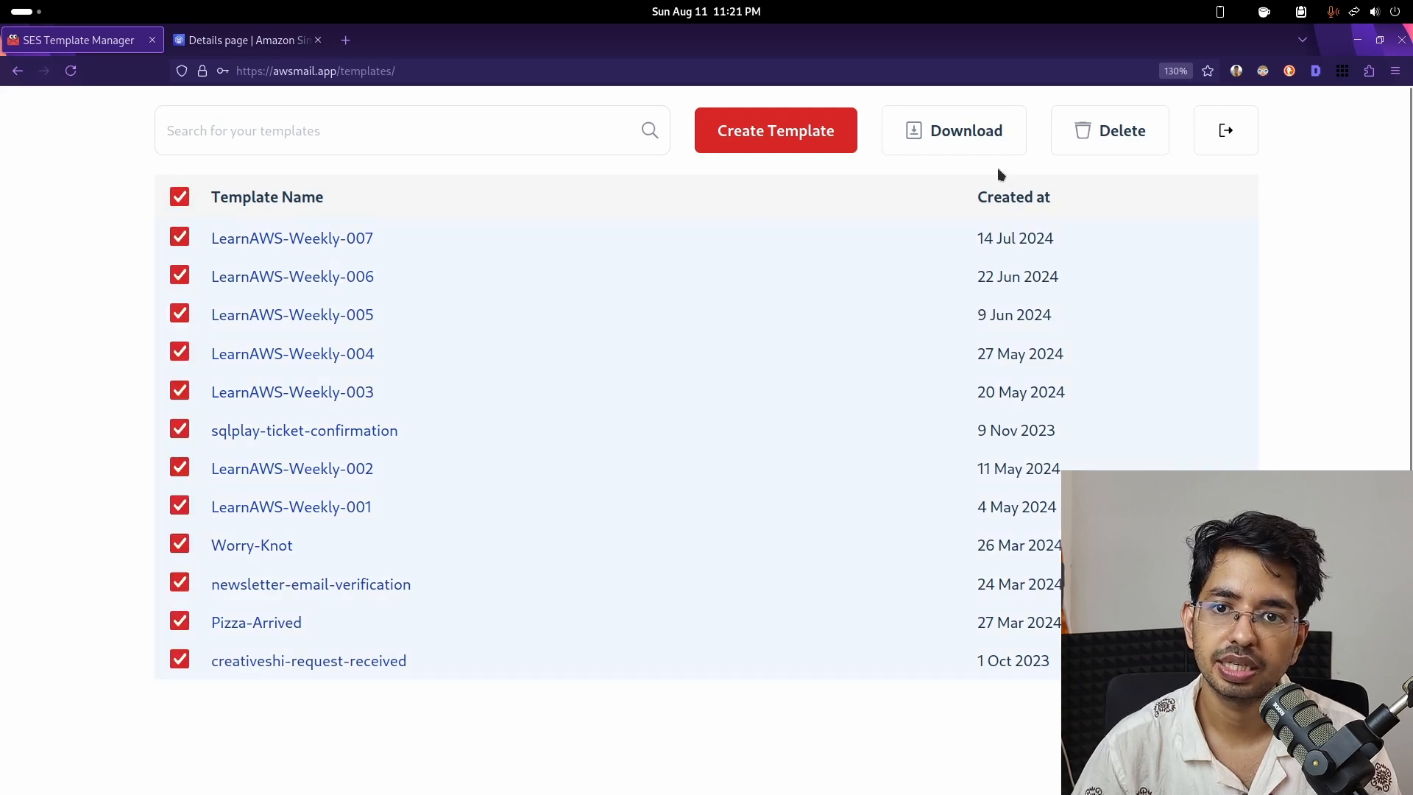
click(180, 197)
click(178, 237)
click(179, 196)
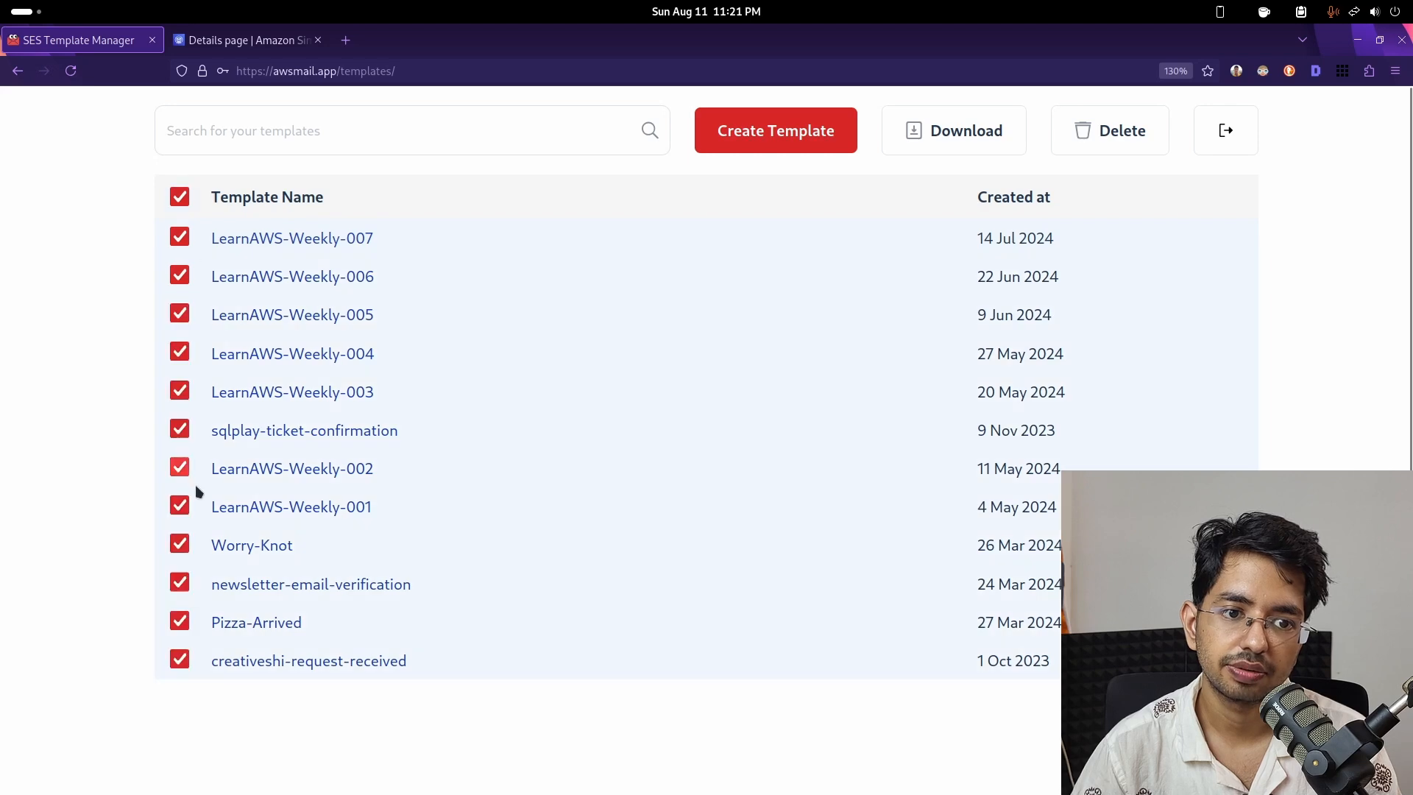
click(180, 196)
click(179, 544)
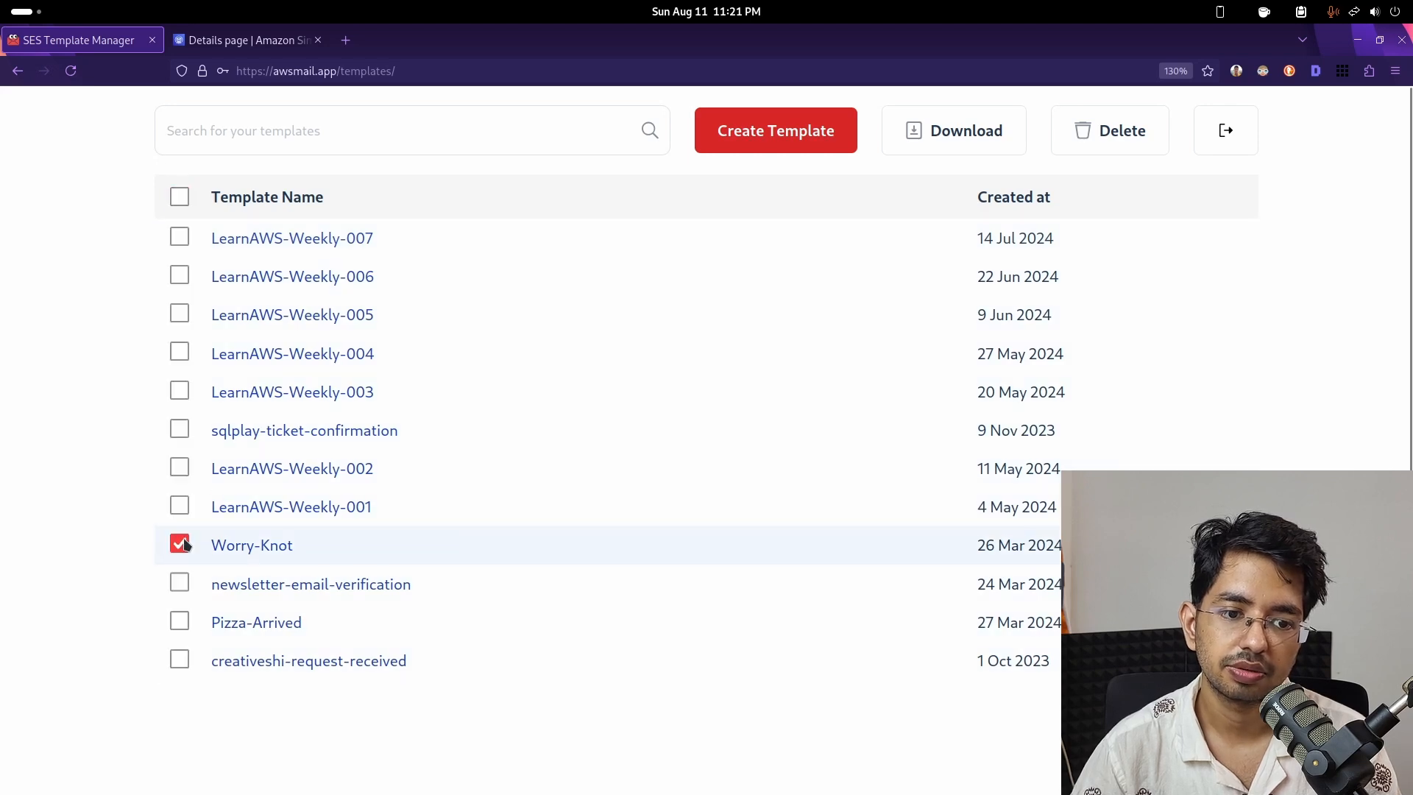
click(958, 132)
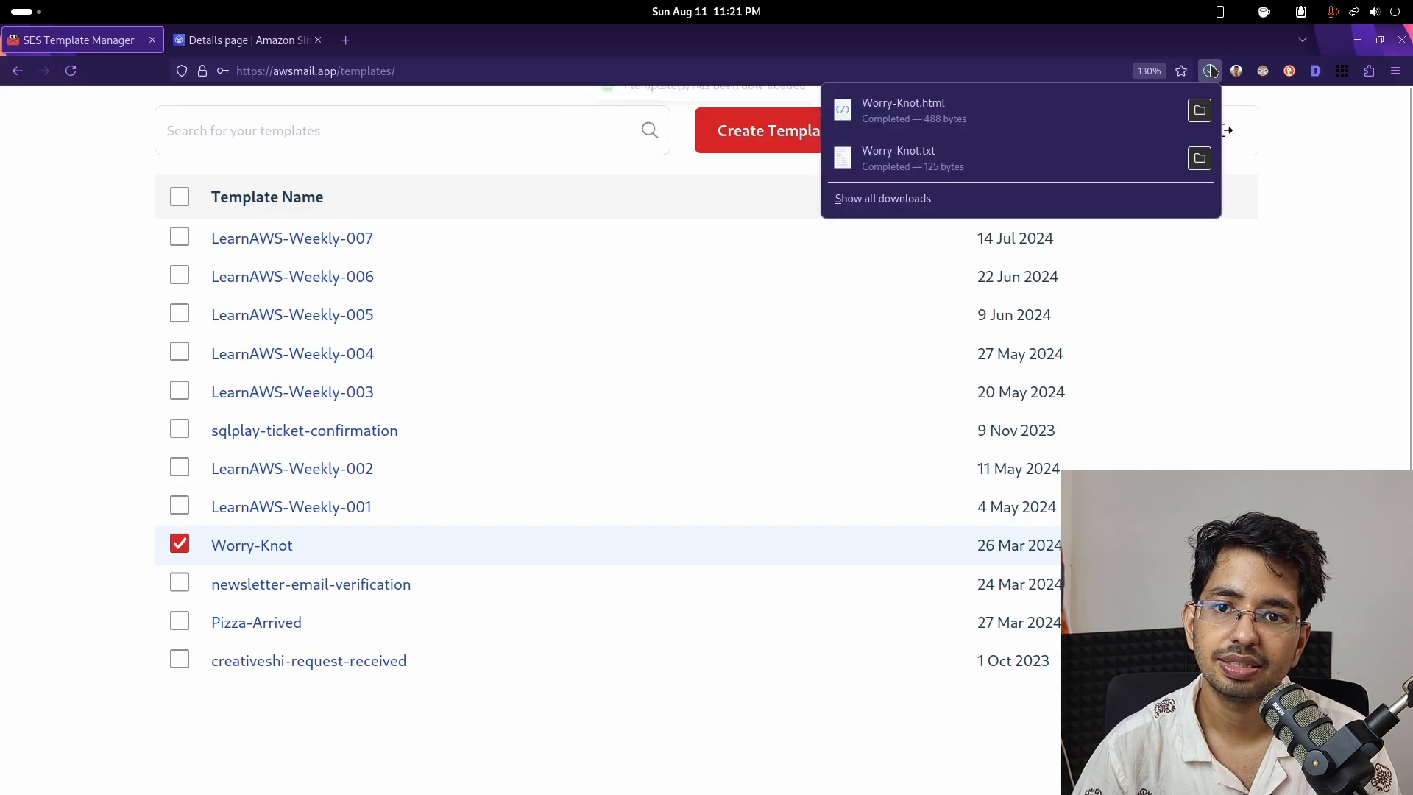
- Open the downloaded Worry-Knot.html from Firefox's downloads to check its contents, then close it
click(1209, 70)
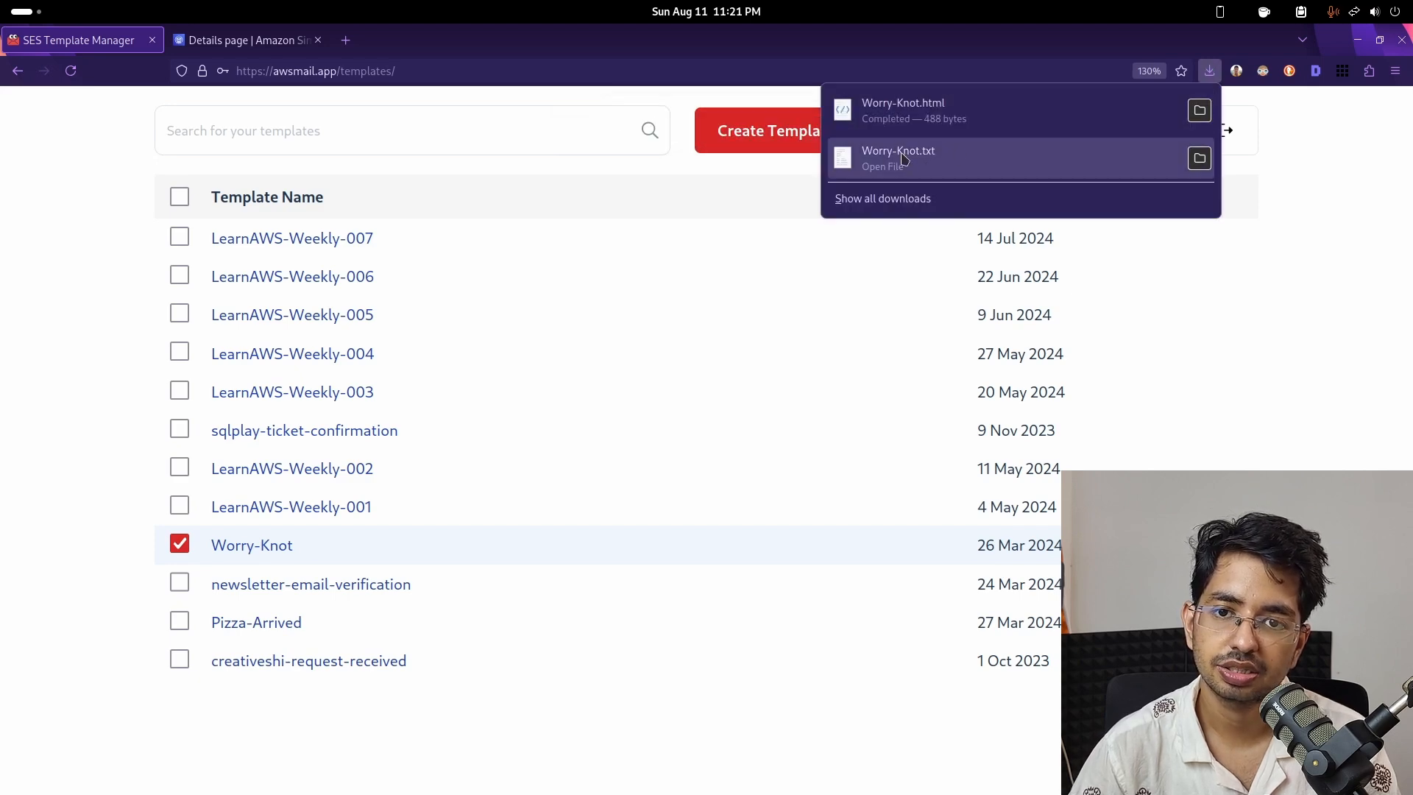
click(911, 116)
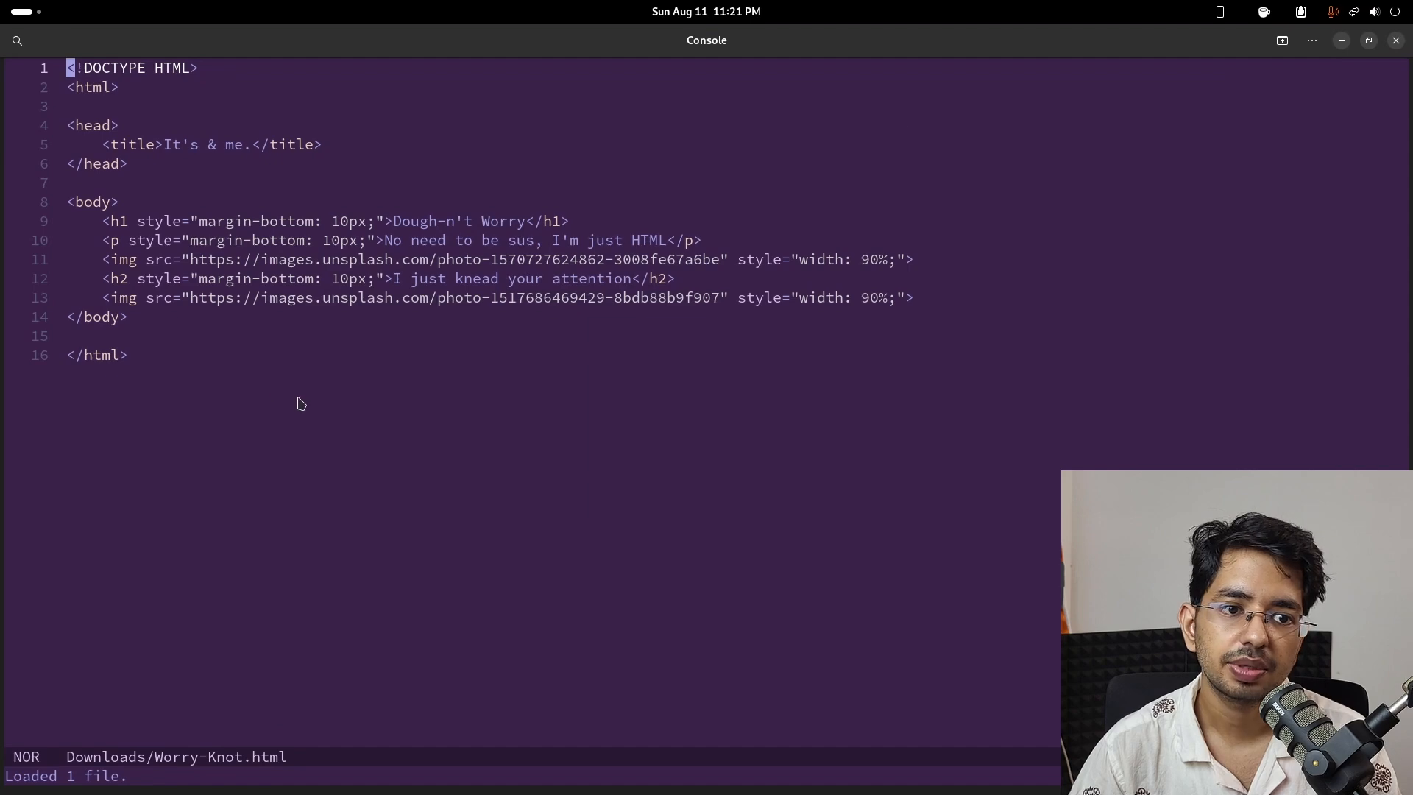
click(1394, 41)
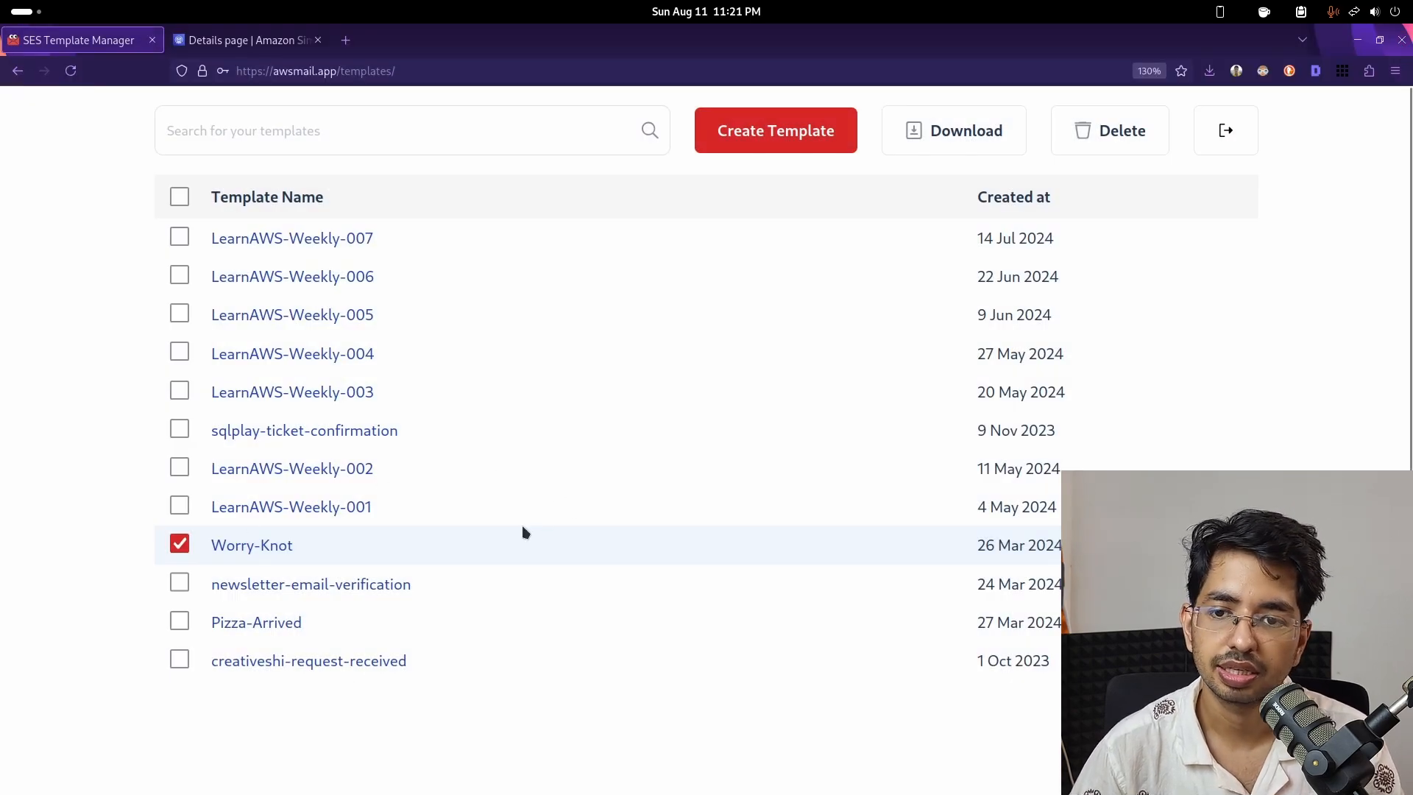
click(513, 130)
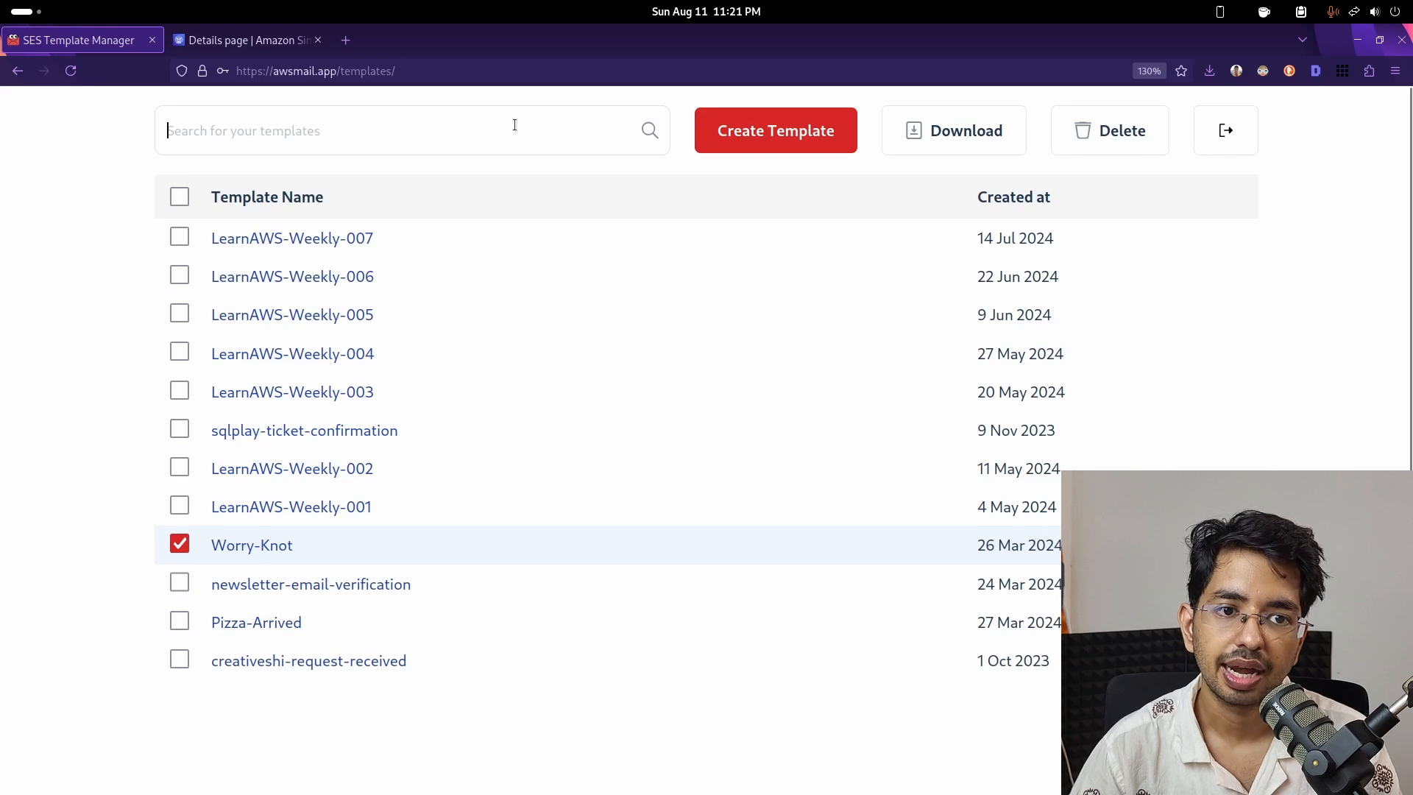
text(week)
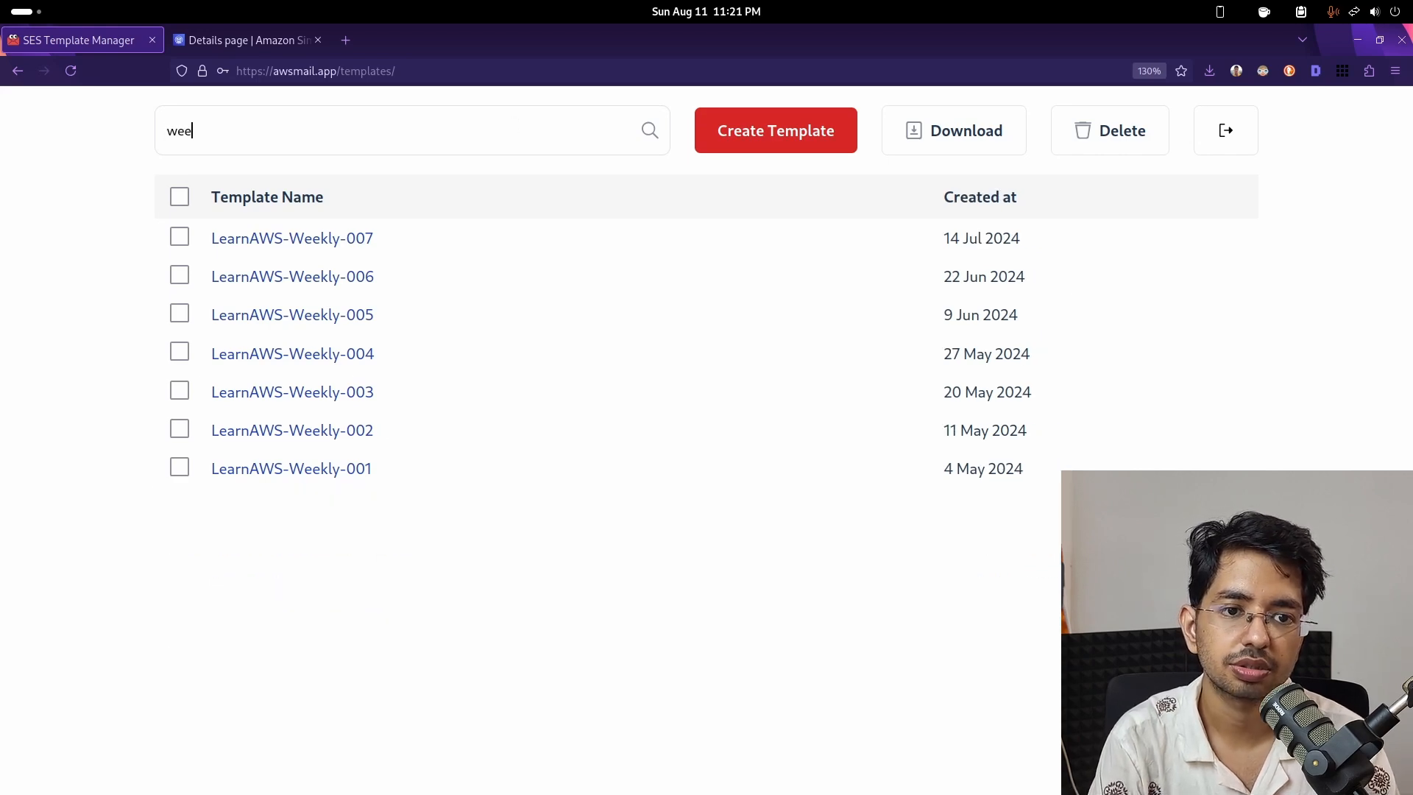
key(BackSpace)
key(BackSpace)
key(BackSpace)
key(BackSpace)
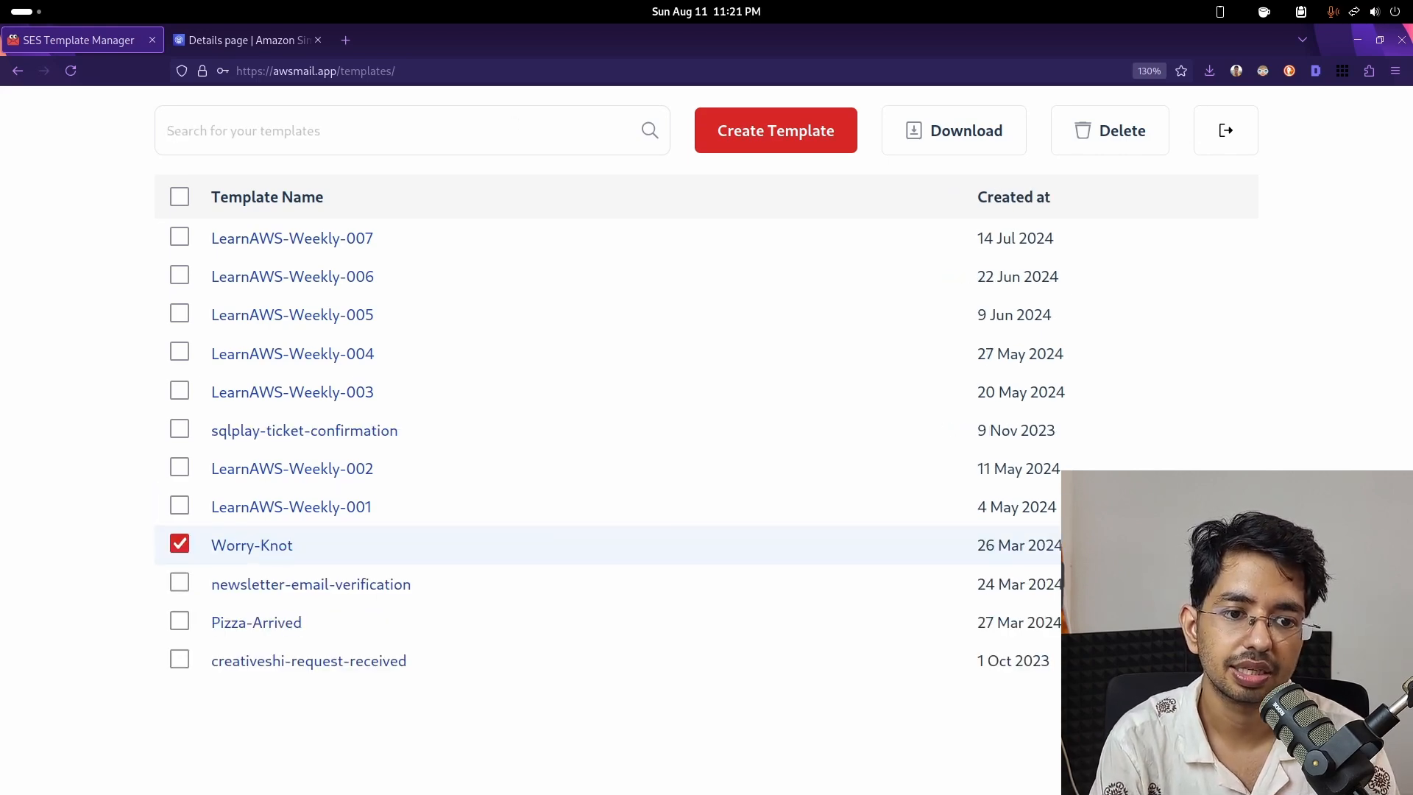
text(worr)
key(BackSpace)
key(BackSpace)
key(BackSpace)
key(BackSpace)
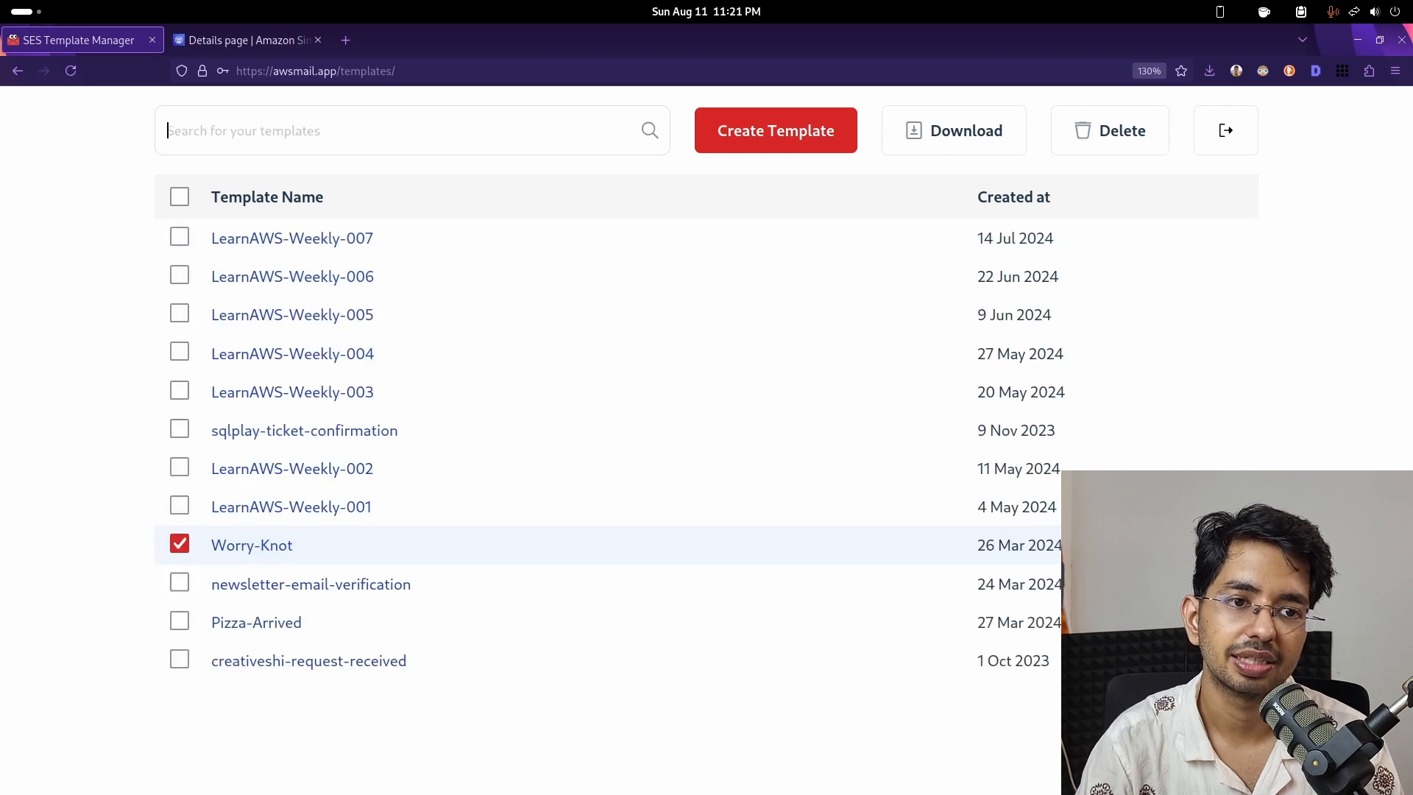